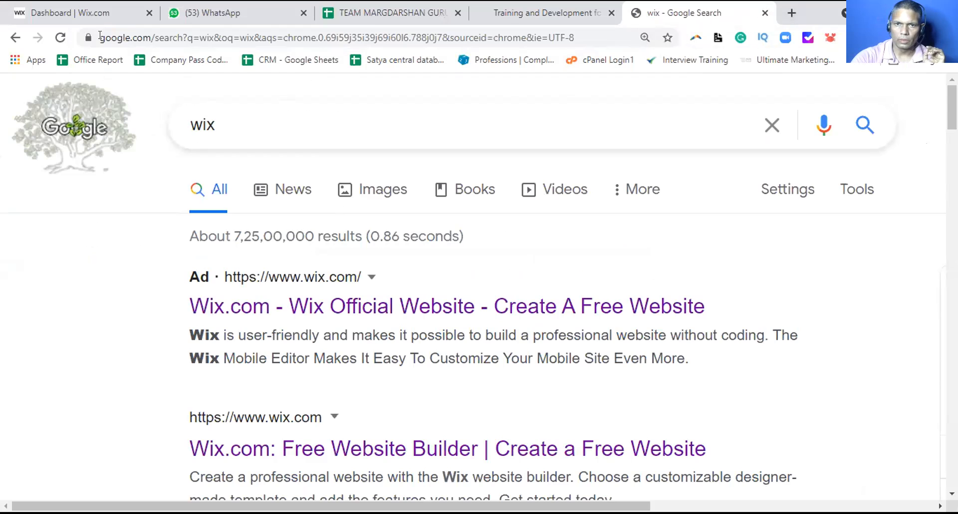
Close the old Wix Dashboard tab and open Wix My Sites from the Google result
{"action": "left_click", "coordinate": [104, 15]}
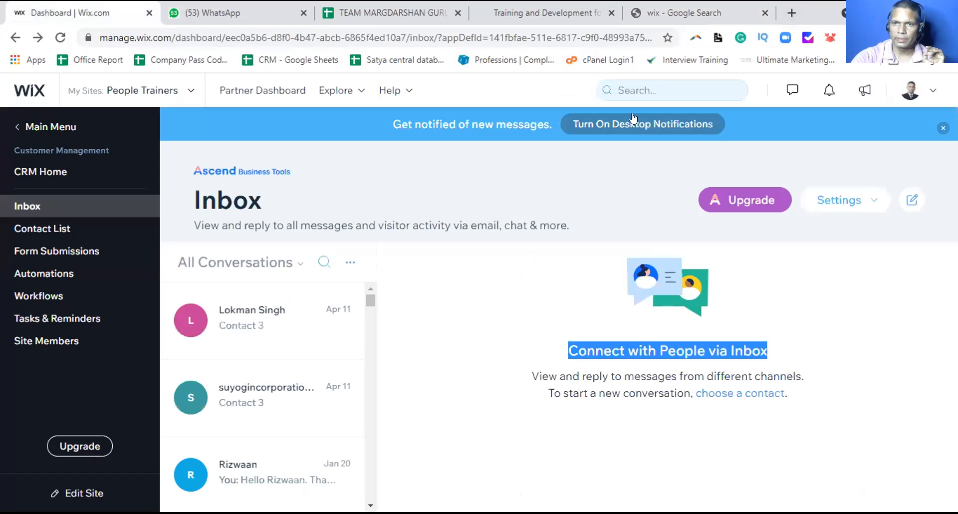
{"action": "left_click", "coordinate": [148, 13]}
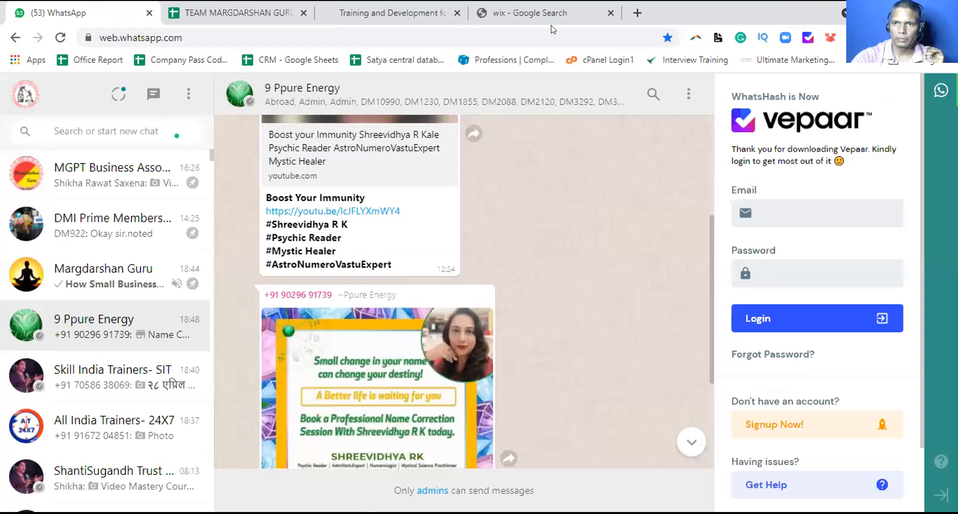
{"action": "left_click", "coordinate": [538, 13]}
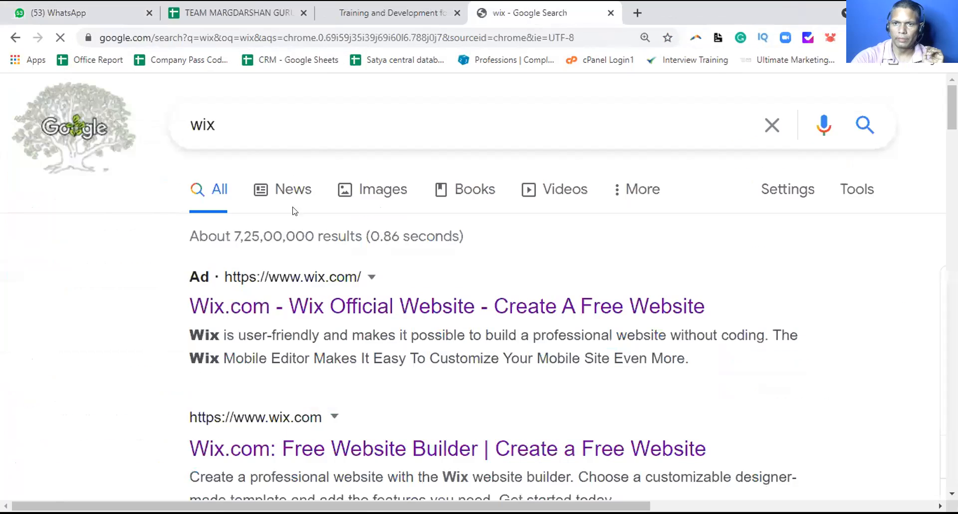
{"action": "left_click", "coordinate": [264, 279]}
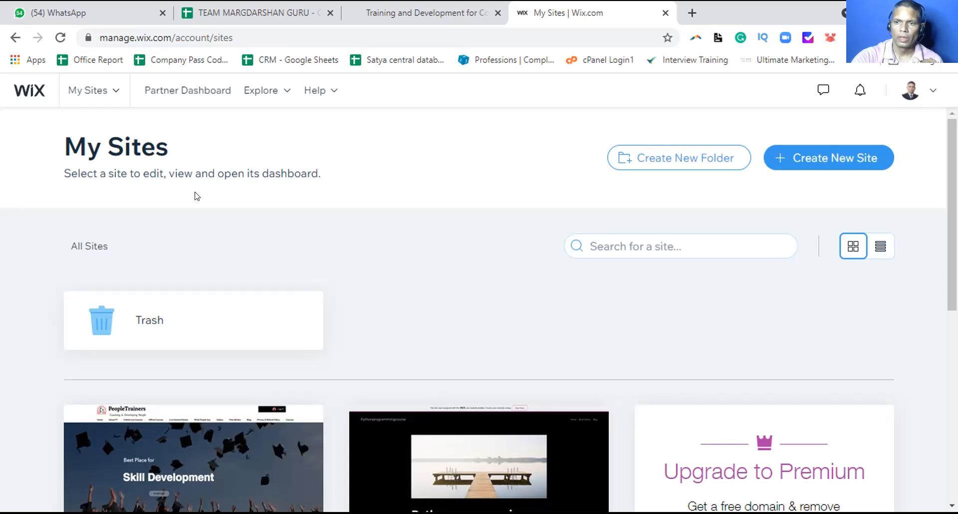
Scroll through the existing sites in My Sites, then choose Create New Site
{"action": "scroll", "coordinate": [194, 193], "scroll_direction": "down", "scroll_amount": 4}
{"action": "scroll", "coordinate": [194, 194], "scroll_direction": "down", "scroll_amount": 4}
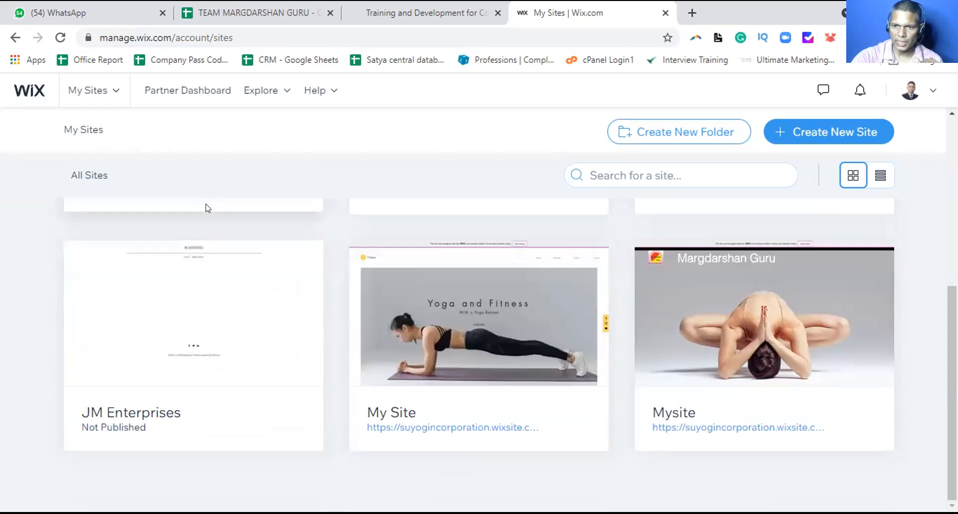
{"action": "scroll", "coordinate": [205, 202], "scroll_direction": "up", "scroll_amount": 3}
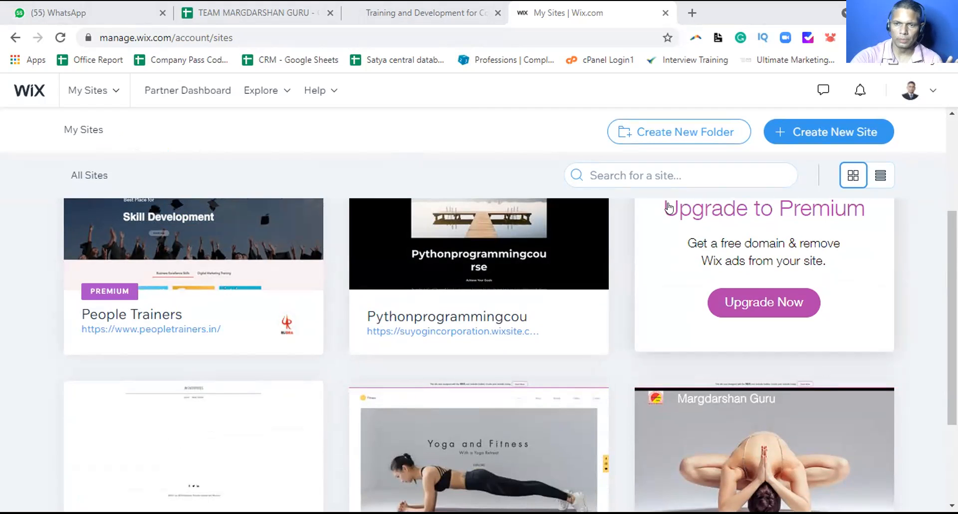
{"action": "mouse_move", "coordinate": [501, 256]}
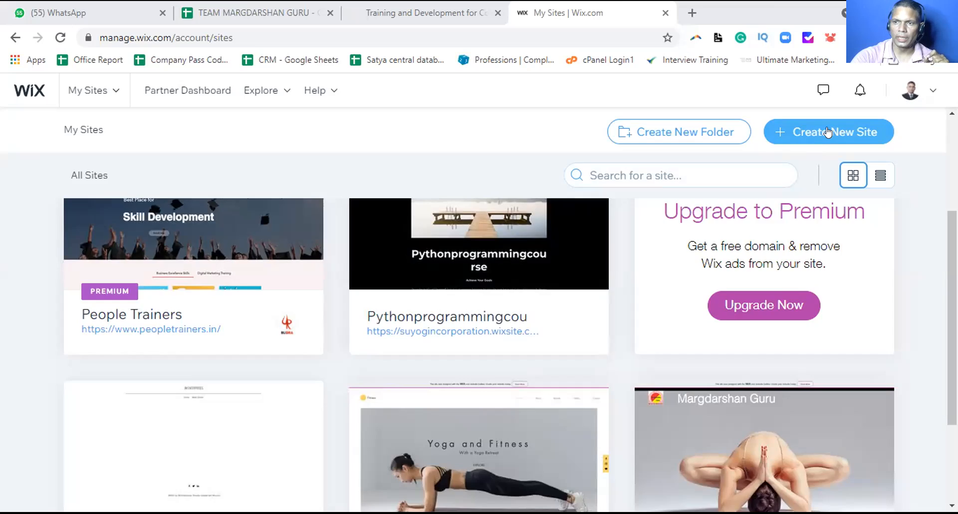
{"action": "left_click", "coordinate": [827, 132]}
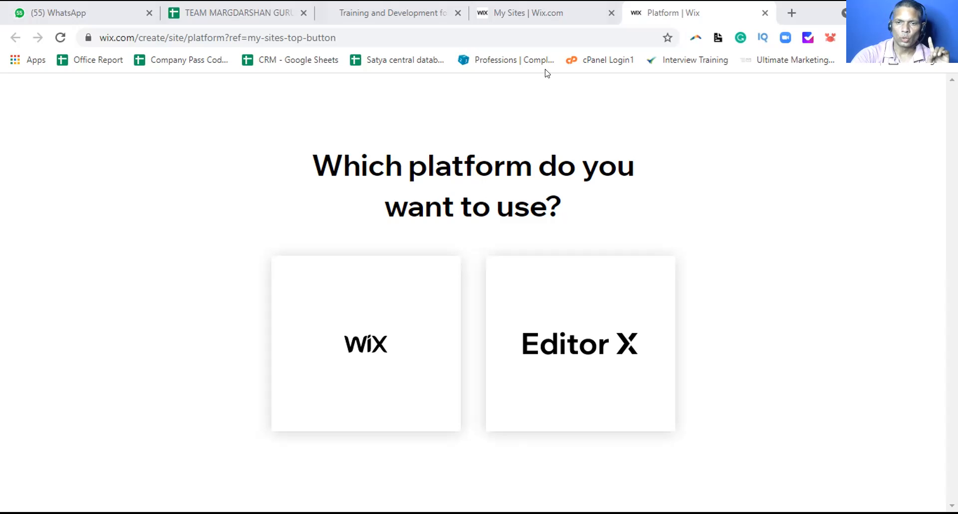
Pick the classic Wix platform rather than Editor X
{"action": "left_click", "coordinate": [375, 343]}
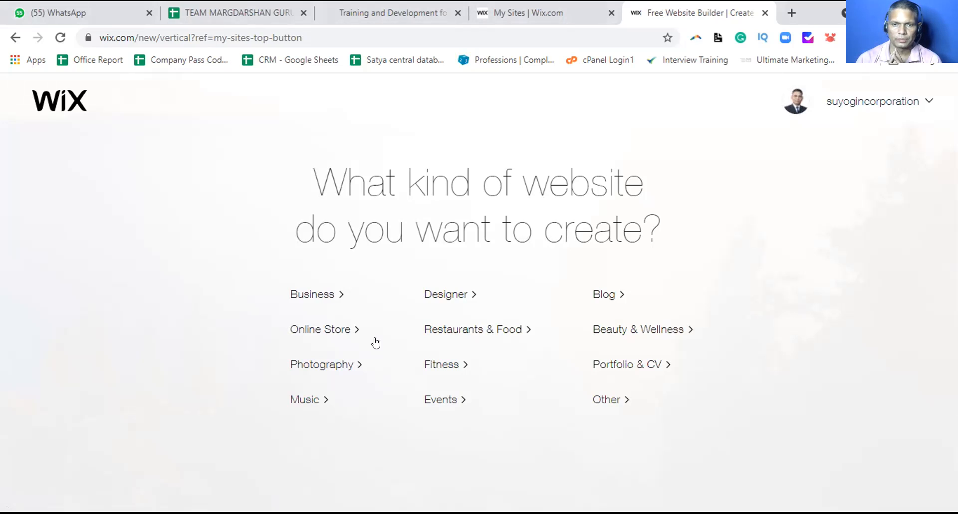
Choose Beauty & Wellness as the website type
{"action": "left_click", "coordinate": [650, 328]}
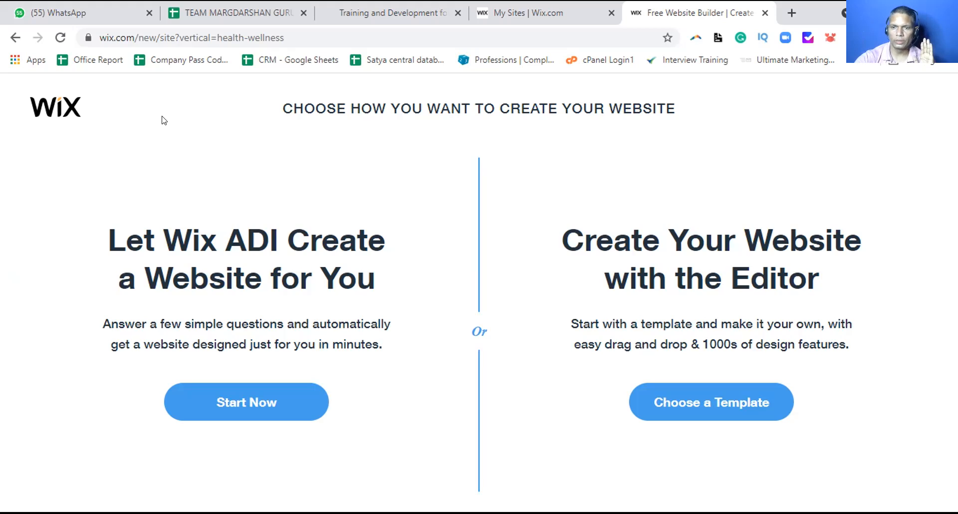
Start from a template and scroll the Health & Wellness gallery down to The Spa
{"action": "left_click", "coordinate": [707, 403]}
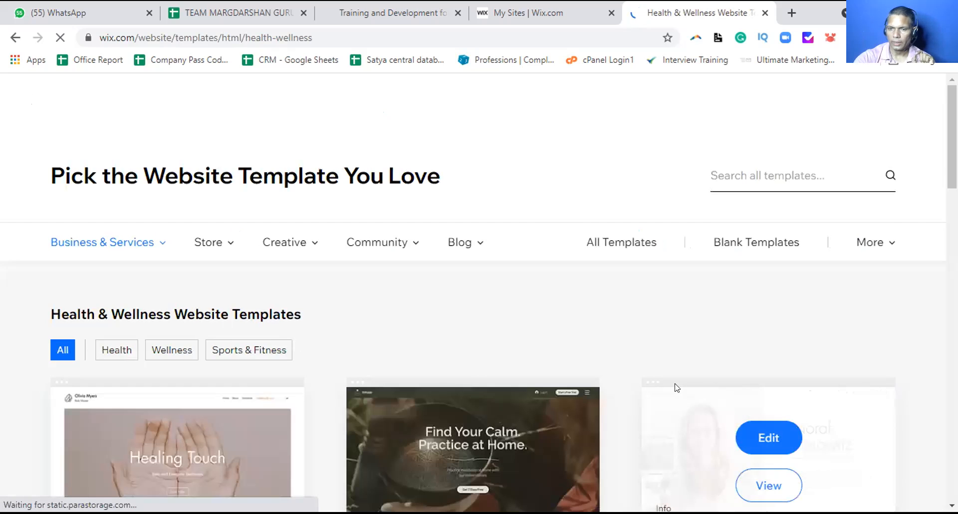
{"action": "scroll", "coordinate": [646, 345], "scroll_direction": "down", "scroll_amount": 1}
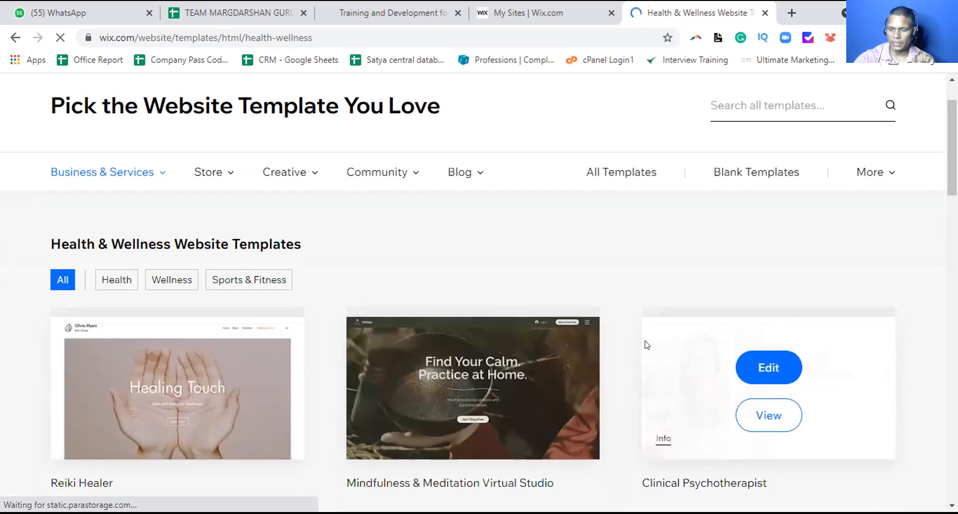
{"action": "scroll", "coordinate": [645, 343], "scroll_direction": "down", "scroll_amount": 1}
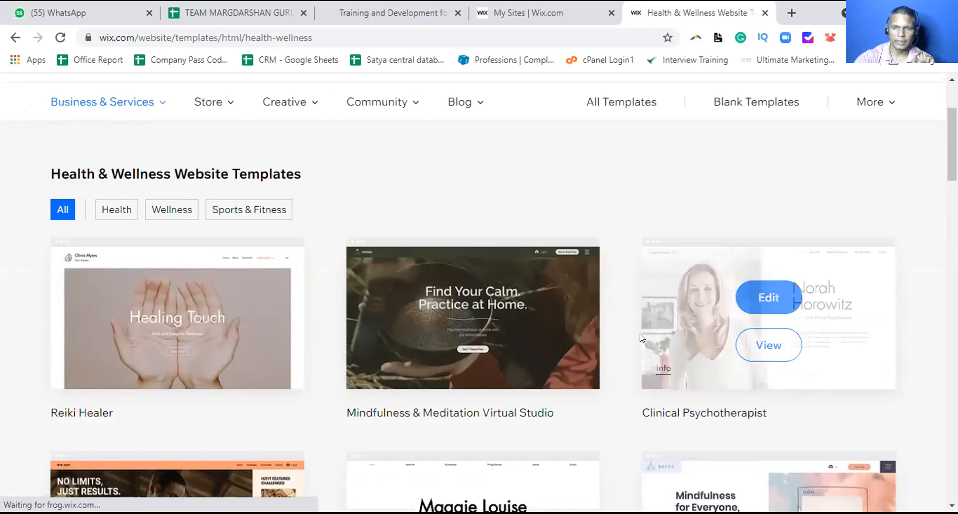
{"action": "scroll", "coordinate": [644, 341], "scroll_direction": "down", "scroll_amount": 1}
{"action": "scroll", "coordinate": [641, 337], "scroll_direction": "down", "scroll_amount": 1}
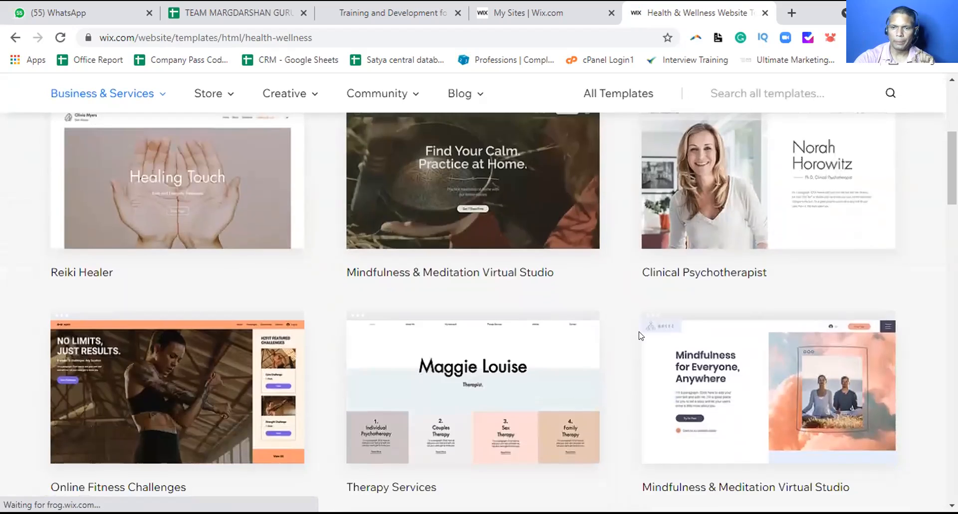
{"action": "scroll", "coordinate": [639, 335], "scroll_direction": "down", "scroll_amount": 3}
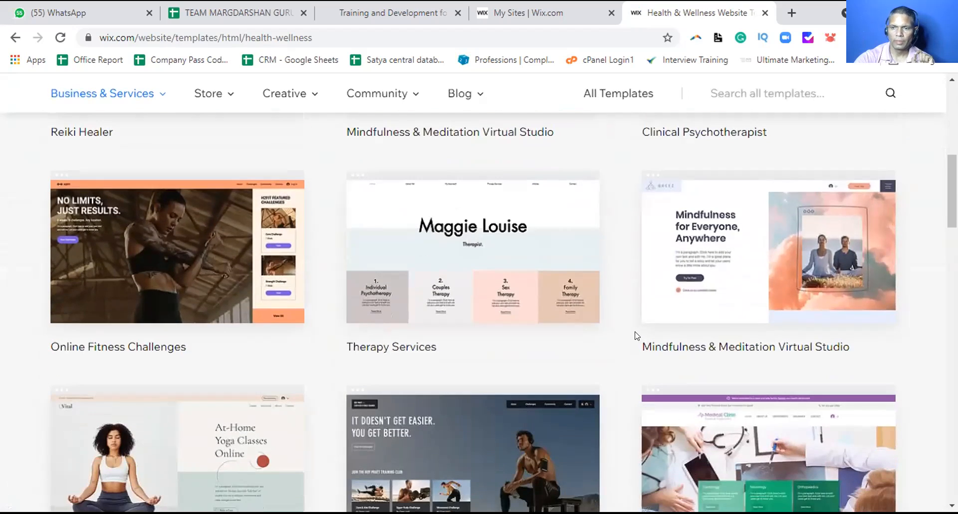
{"action": "scroll", "coordinate": [637, 336], "scroll_direction": "down", "scroll_amount": 3}
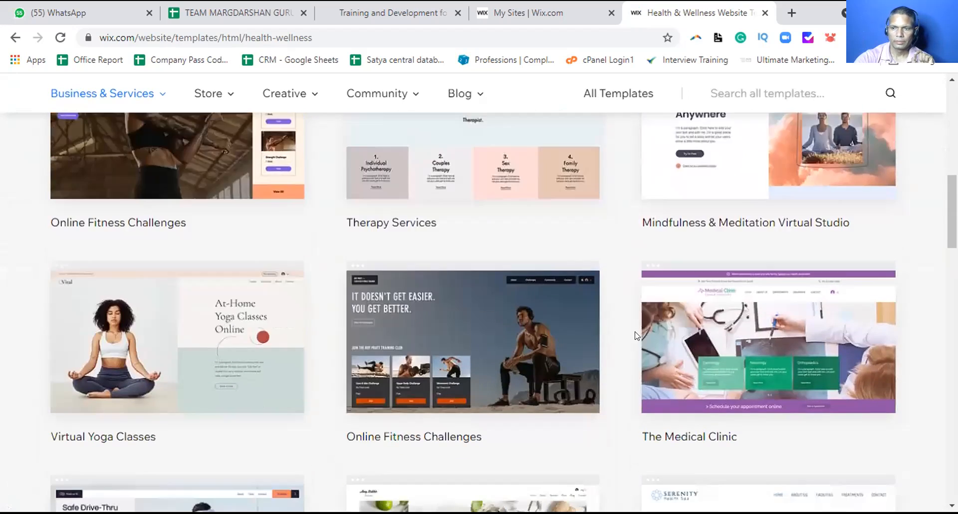
{"action": "scroll", "coordinate": [636, 335], "scroll_direction": "down", "scroll_amount": 1}
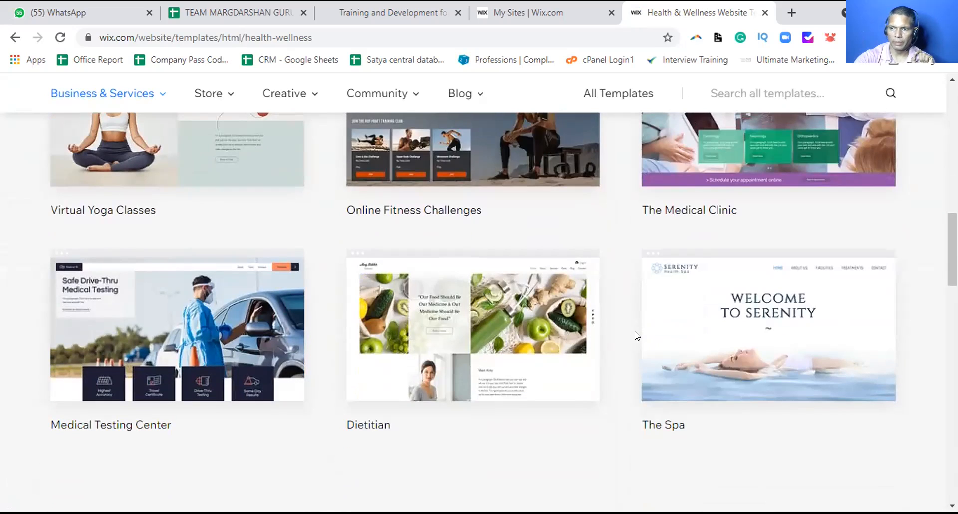
{"action": "scroll", "coordinate": [637, 335], "scroll_direction": "down", "scroll_amount": 1}
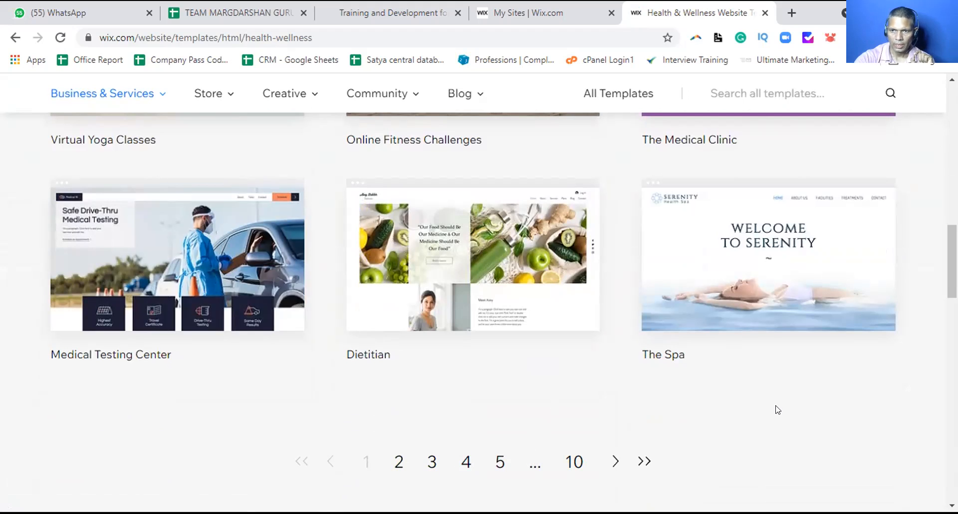
{"action": "scroll", "coordinate": [780, 371], "scroll_direction": "up", "scroll_amount": 2}
{"action": "scroll", "coordinate": [781, 368], "scroll_direction": "up", "scroll_amount": 5}
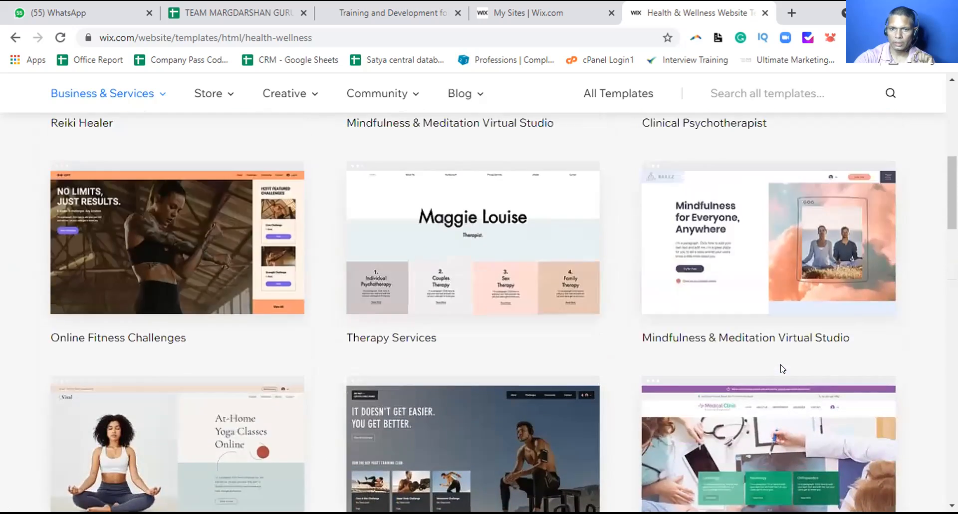
{"action": "scroll", "coordinate": [780, 363], "scroll_direction": "up", "scroll_amount": 4}
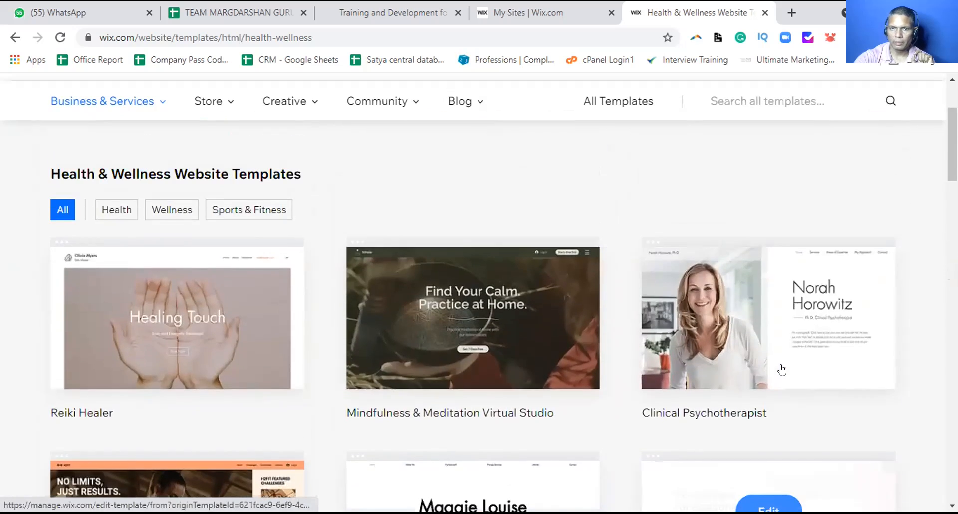
{"action": "scroll", "coordinate": [780, 364], "scroll_direction": "down", "scroll_amount": 8}
{"action": "scroll", "coordinate": [780, 364], "scroll_direction": "down", "scroll_amount": 8}
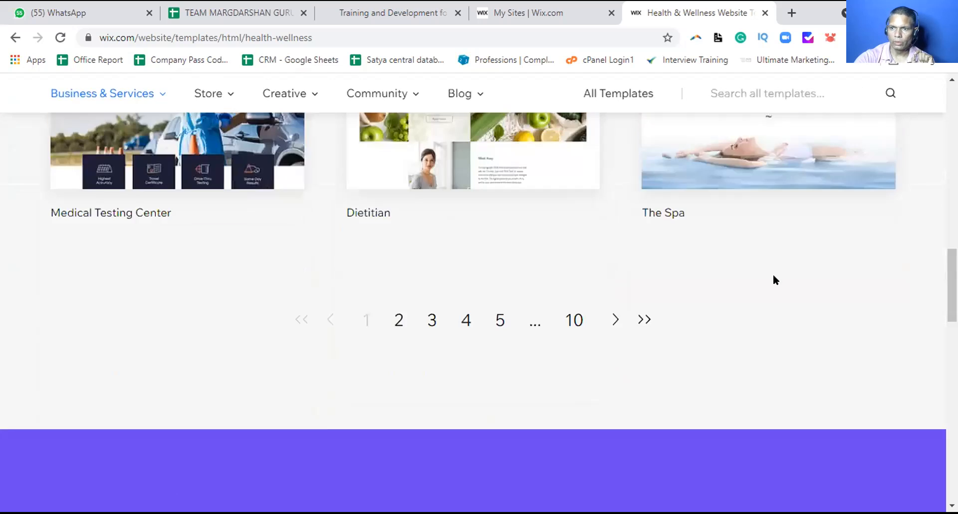
{"action": "scroll", "coordinate": [773, 273], "scroll_direction": "up", "scroll_amount": 3}
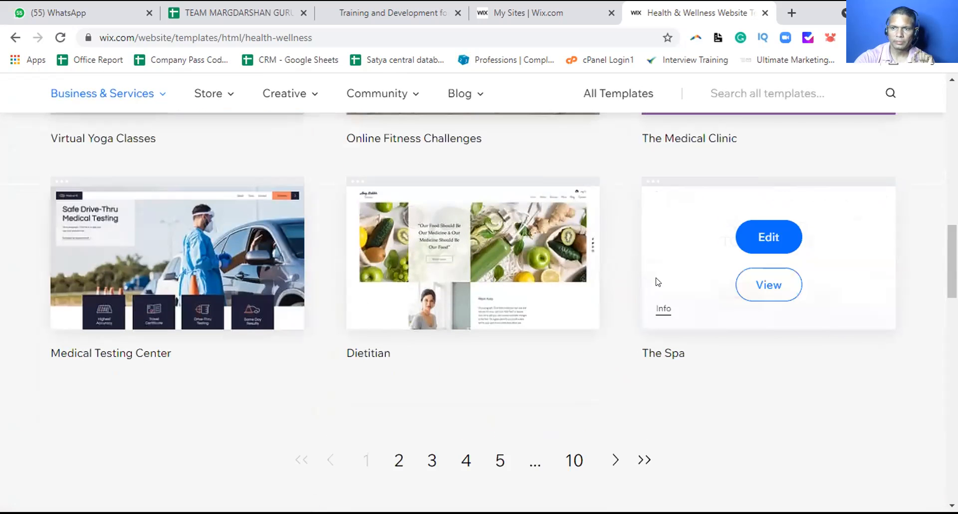
Preview The Spa template, close the preview, and open it for editing
{"action": "left_click", "coordinate": [757, 289]}
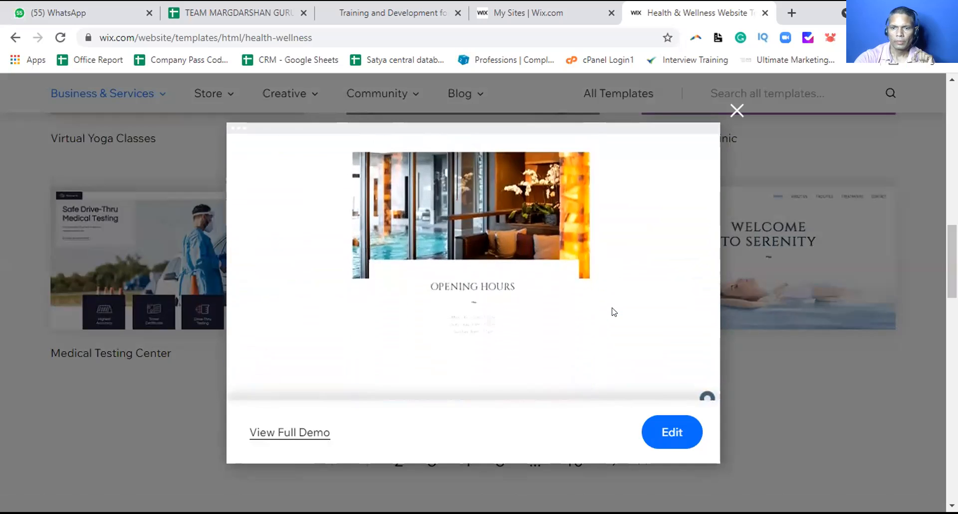
{"action": "scroll", "coordinate": [613, 312], "scroll_direction": "up", "scroll_amount": 5}
{"action": "left_click", "coordinate": [736, 110]}
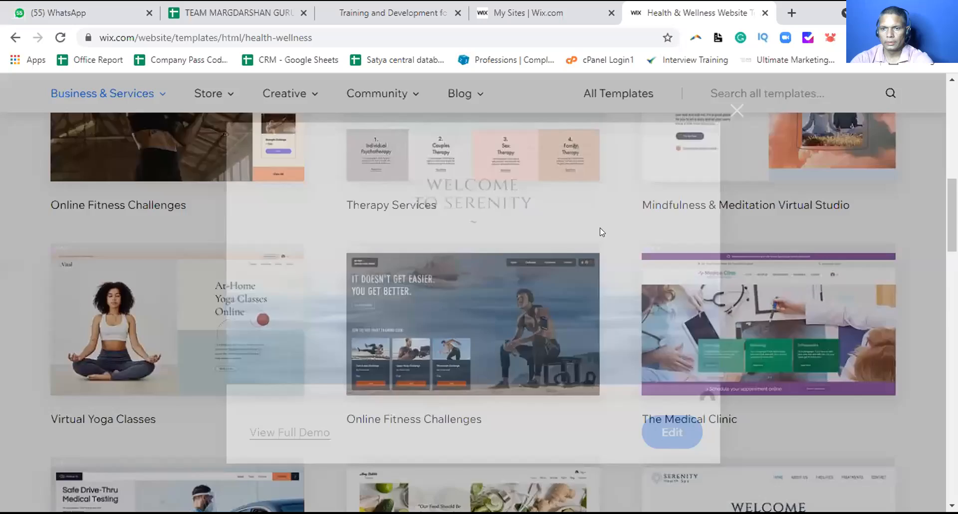
{"action": "mouse_move", "coordinate": [718, 286]}
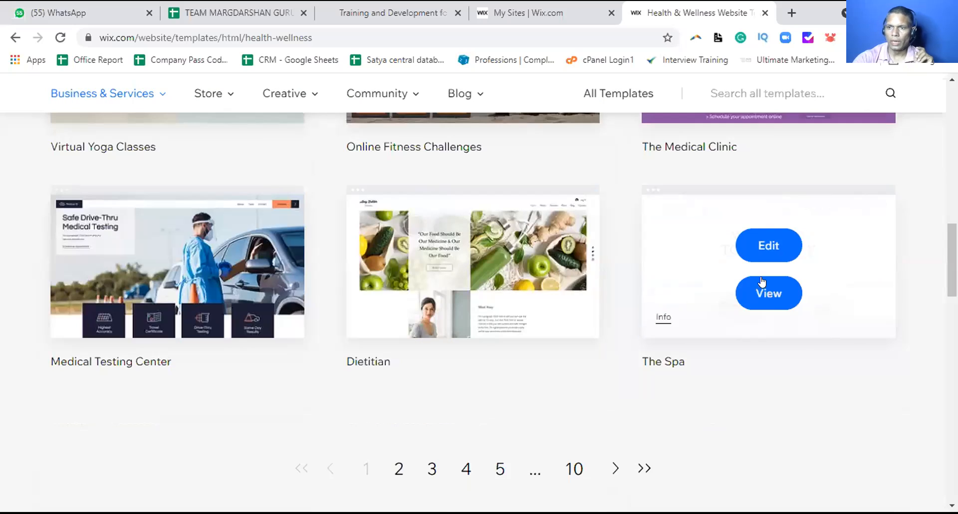
{"action": "left_click", "coordinate": [768, 246]}
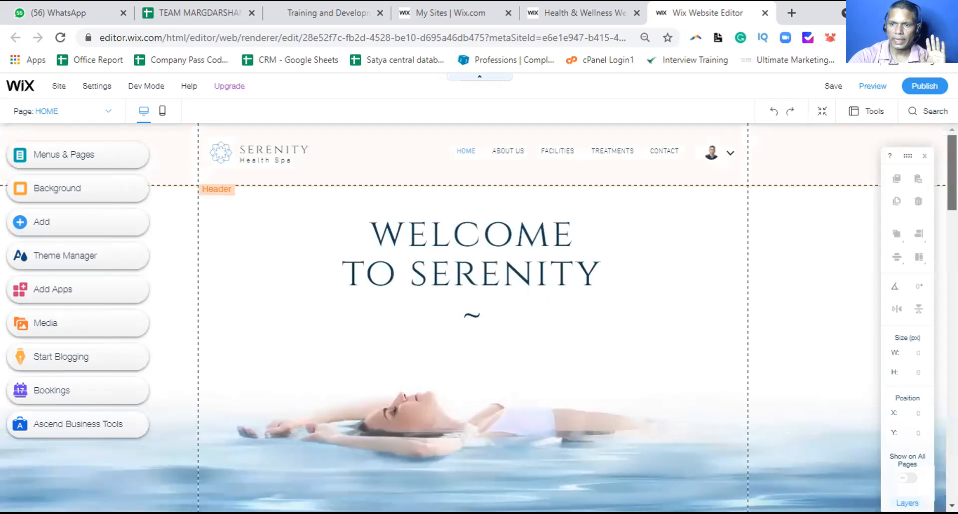
{"action": "scroll", "coordinate": [473, 319], "scroll_direction": "down", "scroll_amount": 5}
{"action": "scroll", "coordinate": [473, 320], "scroll_direction": "down", "scroll_amount": 4}
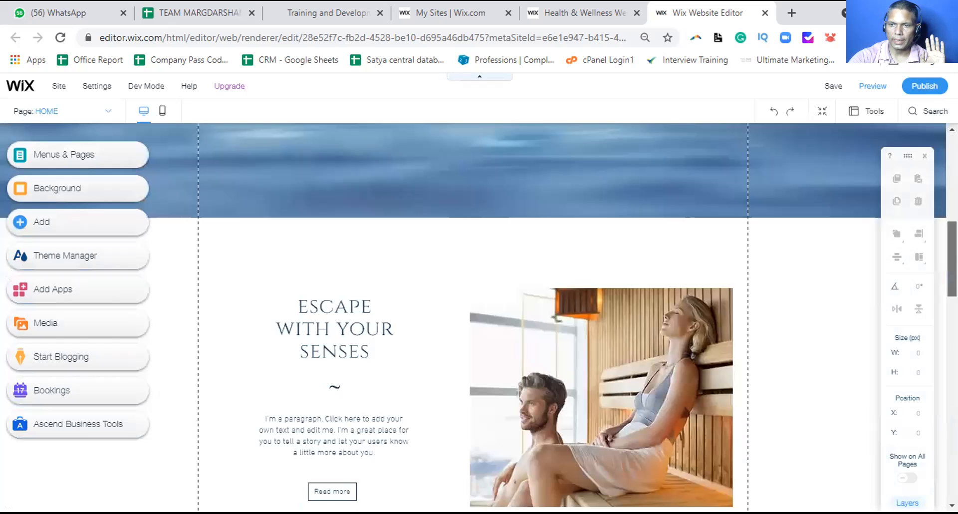
{"action": "scroll", "coordinate": [473, 319], "scroll_direction": "down", "scroll_amount": 4}
{"action": "scroll", "coordinate": [473, 319], "scroll_direction": "down", "scroll_amount": 4}
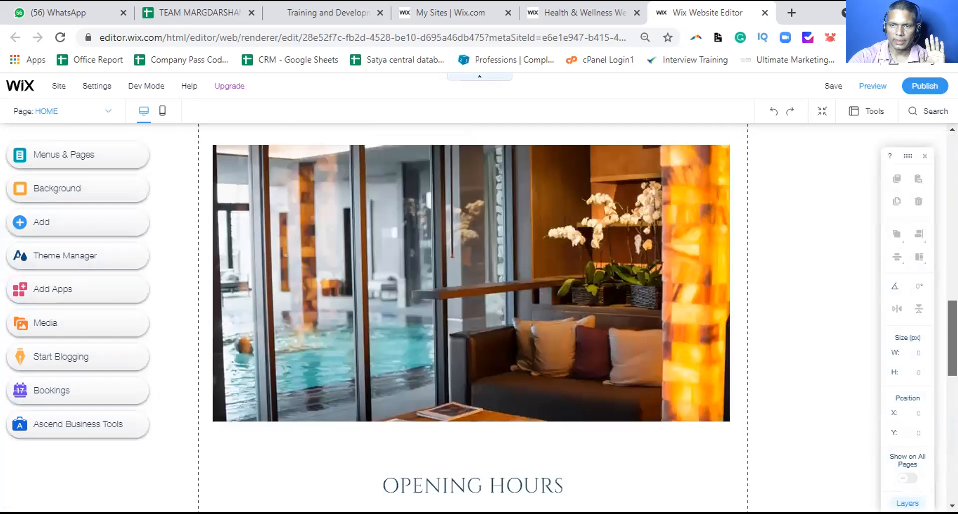
{"action": "scroll", "coordinate": [473, 319], "scroll_direction": "down", "scroll_amount": 4}
{"action": "scroll", "coordinate": [473, 320], "scroll_direction": "down", "scroll_amount": 3}
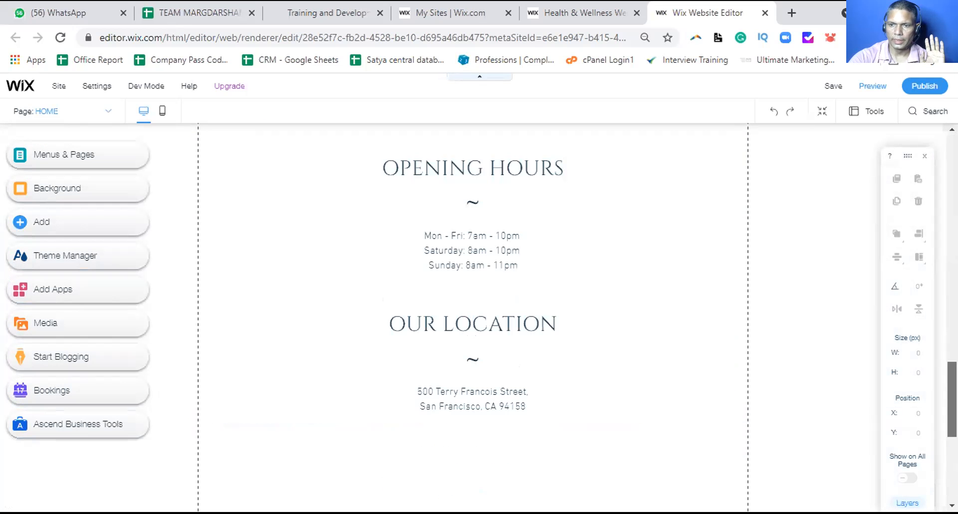
{"action": "scroll", "coordinate": [473, 319], "scroll_direction": "down", "scroll_amount": 5}
{"action": "scroll", "coordinate": [472, 319], "scroll_direction": "down", "scroll_amount": 2}
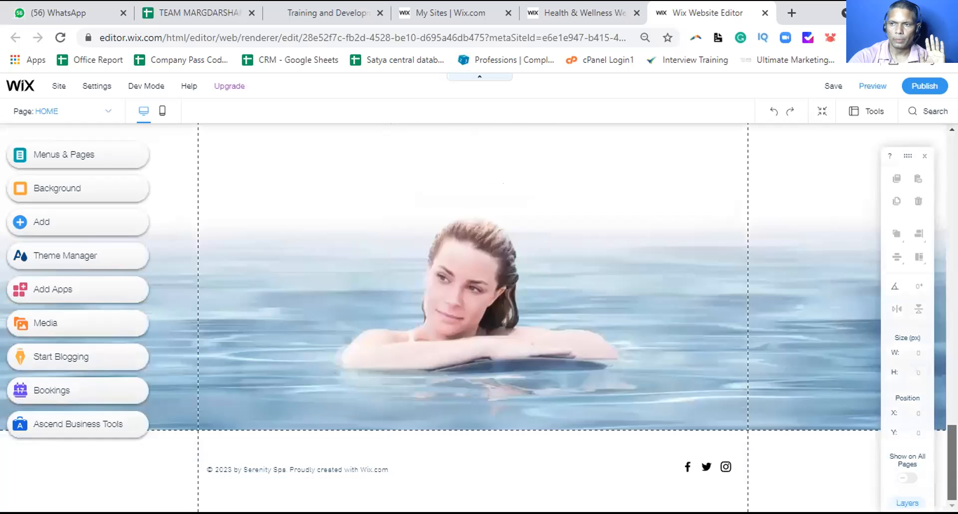
{"action": "scroll", "coordinate": [473, 320], "scroll_direction": "up", "scroll_amount": 10}
{"action": "scroll", "coordinate": [473, 319], "scroll_direction": "up", "scroll_amount": 10}
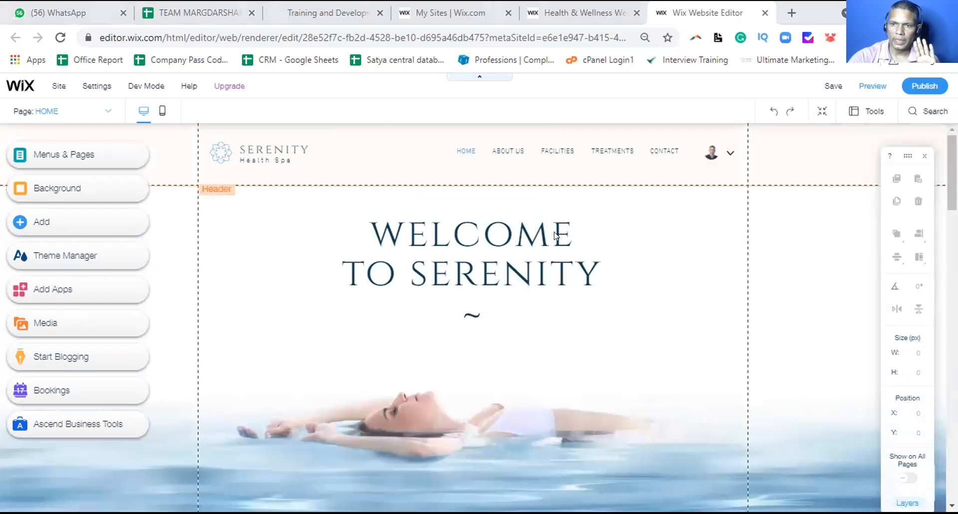
Replace SERENITY in the welcome heading with the makeup business's own name
{"action": "left_click", "coordinate": [436, 234]}
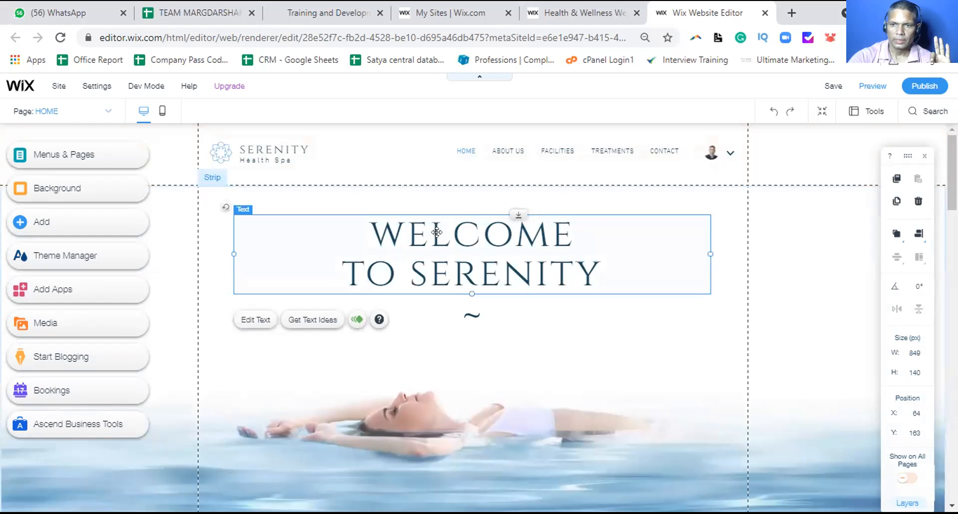
{"action": "double_click", "coordinate": [434, 232]}
{"action": "left_click", "coordinate": [424, 275]}
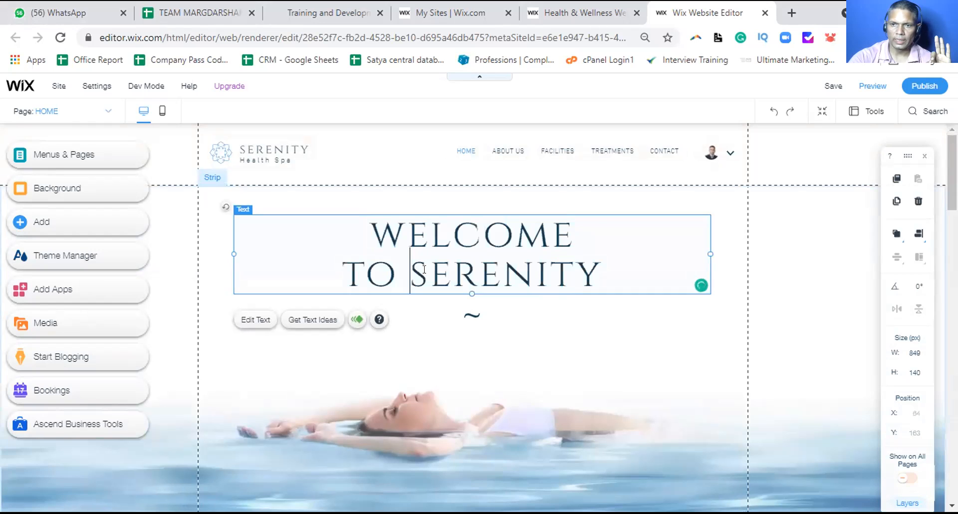
{"action": "left_click_drag", "start_coordinate": [411, 270], "coordinate": [591, 266]}
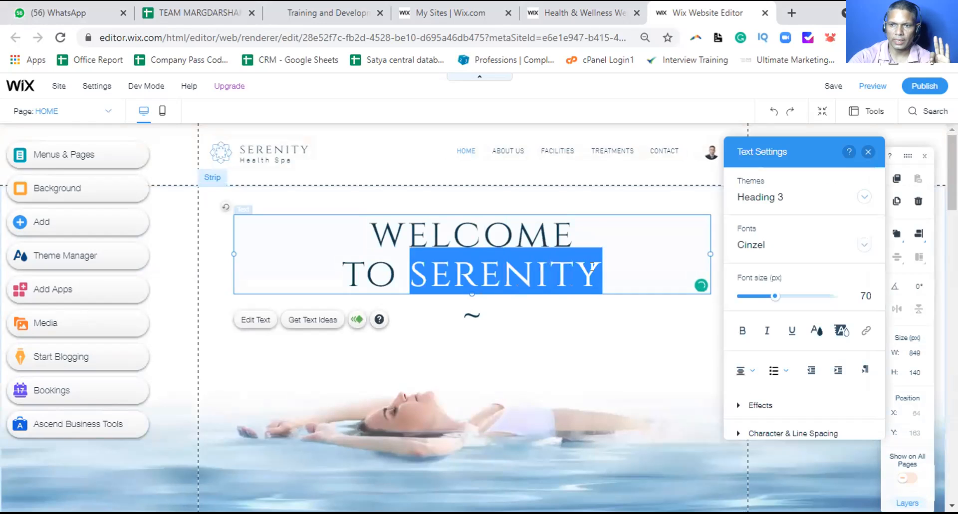
{"action": "type", "text": "A"}
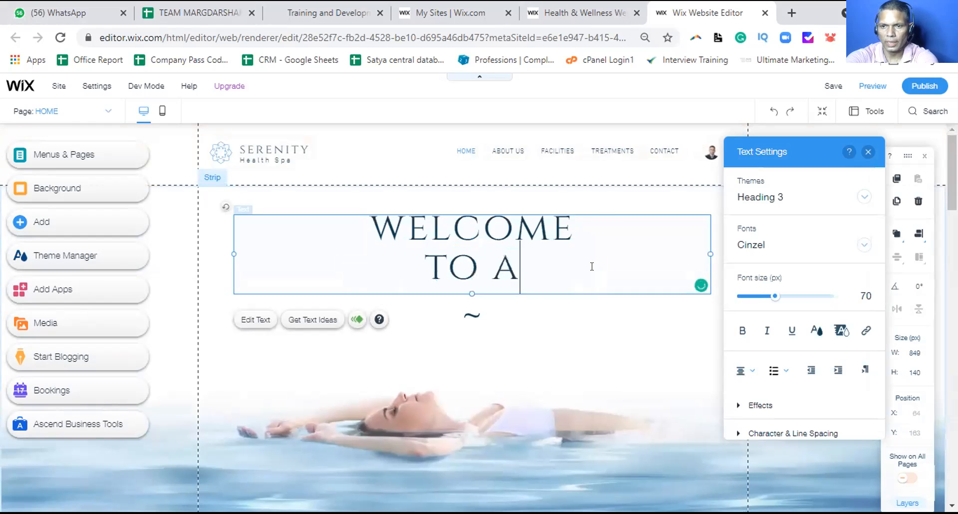
{"action": "type", "text": "M"}
{"action": "key", "text": "BackSpace"}
{"action": "key", "text": "BackSpace"}
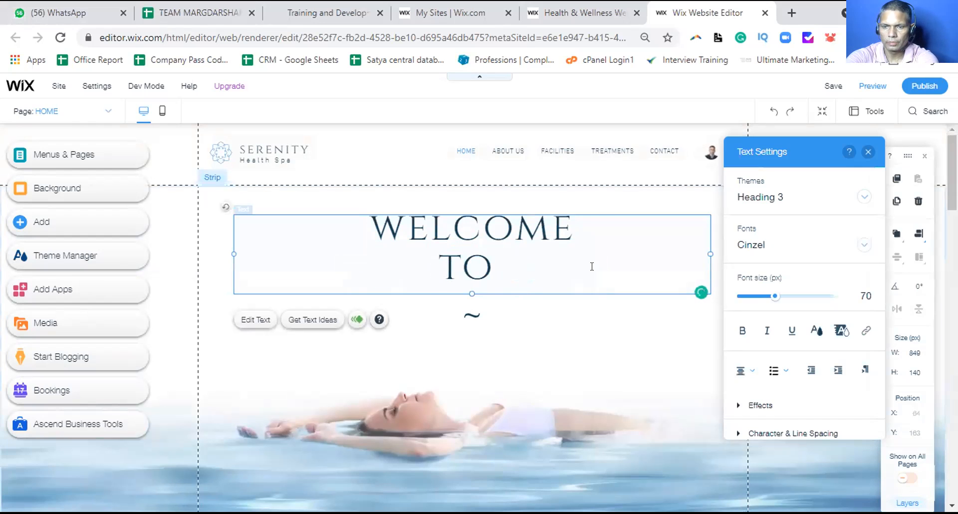
{"action": "type", "text": "MAKEU"}
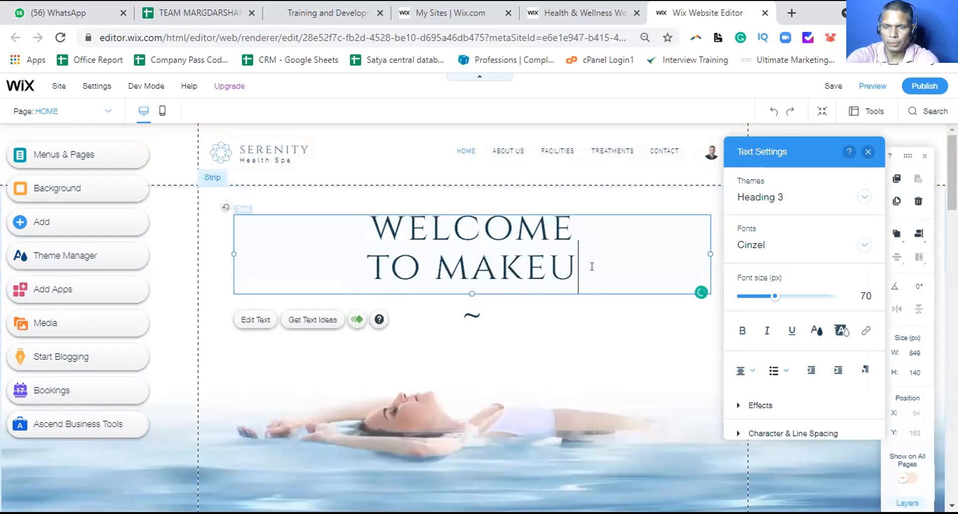
{"action": "type", "text": "P"}
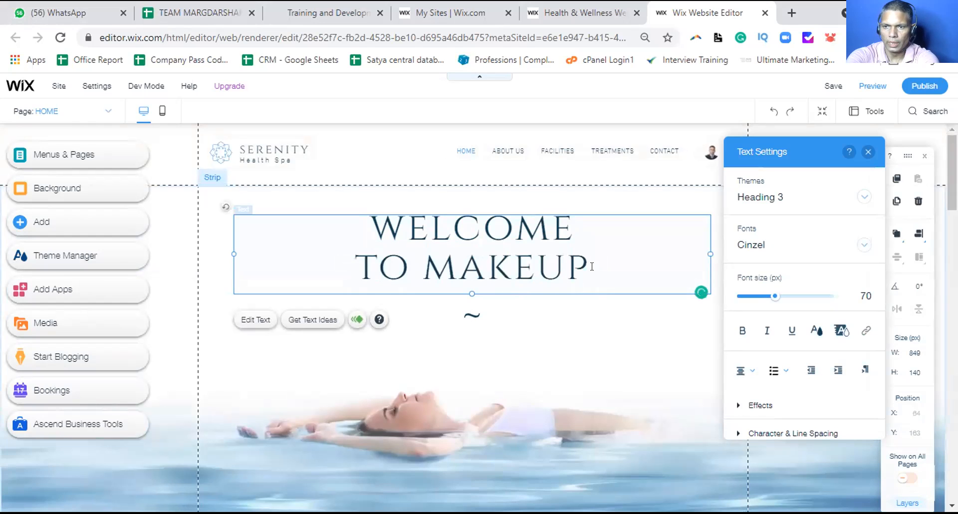
{"action": "type", "text": "BYCS"}
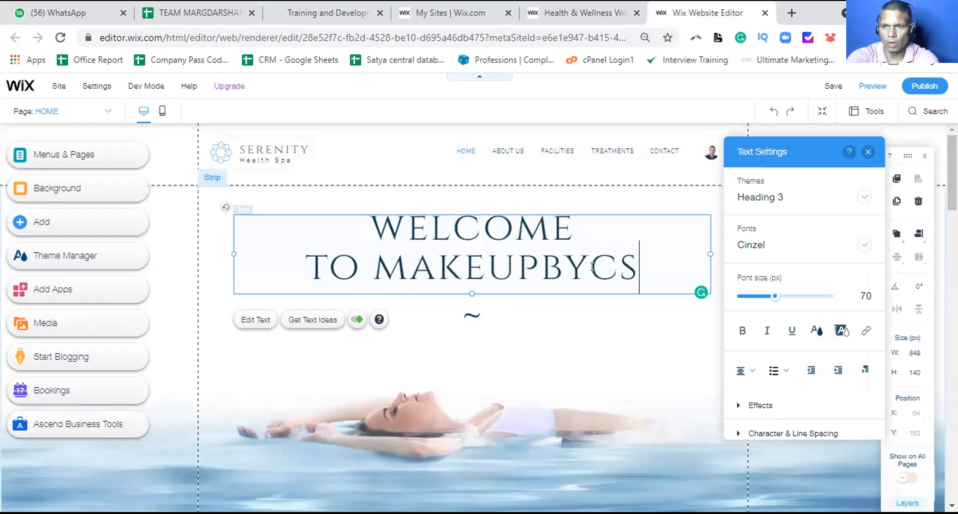
{"action": "type", "text": "RAO"}
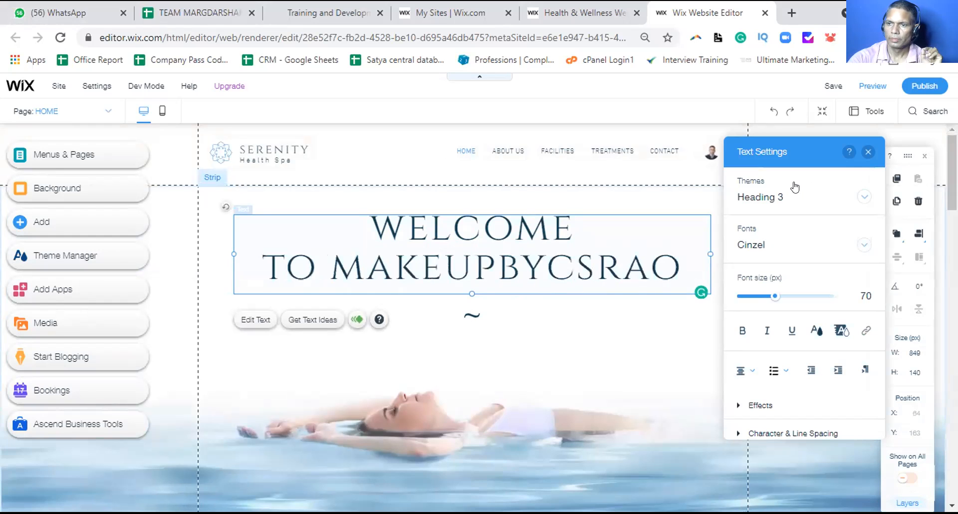
{"action": "left_click", "coordinate": [863, 154]}
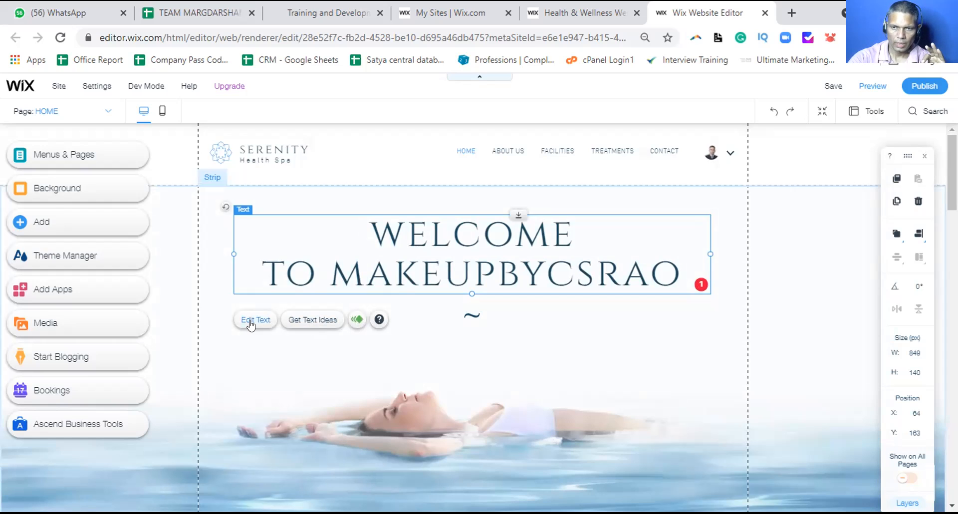
Shrink the welcome heading's font size to 47 px in Text Settings
{"action": "double_click", "coordinate": [386, 232]}
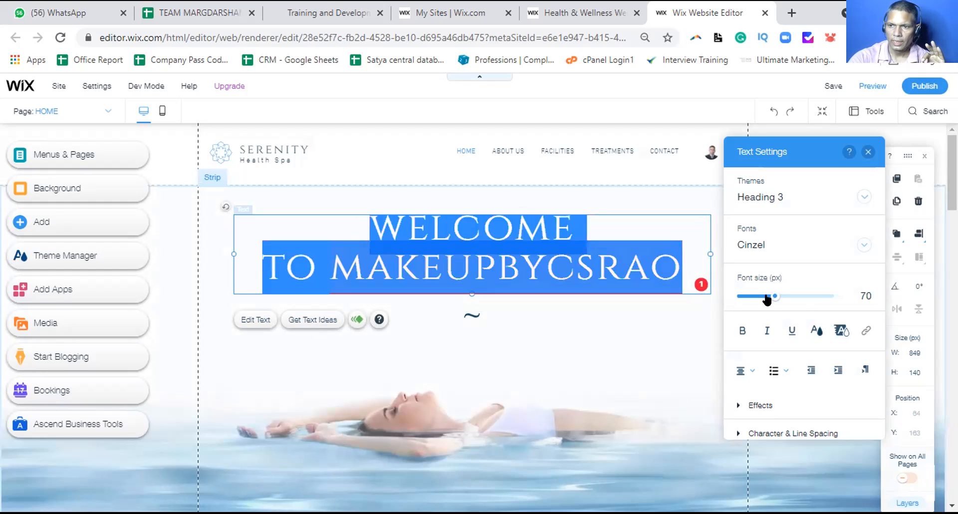
{"action": "left_click_drag", "start_coordinate": [771, 298], "coordinate": [760, 298]}
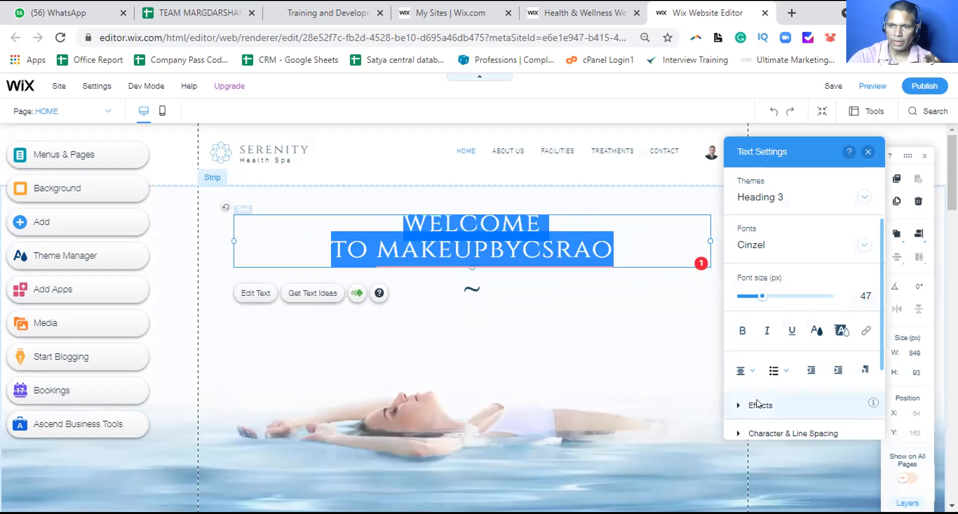
{"action": "scroll", "coordinate": [767, 399], "scroll_direction": "down", "scroll_amount": 2}
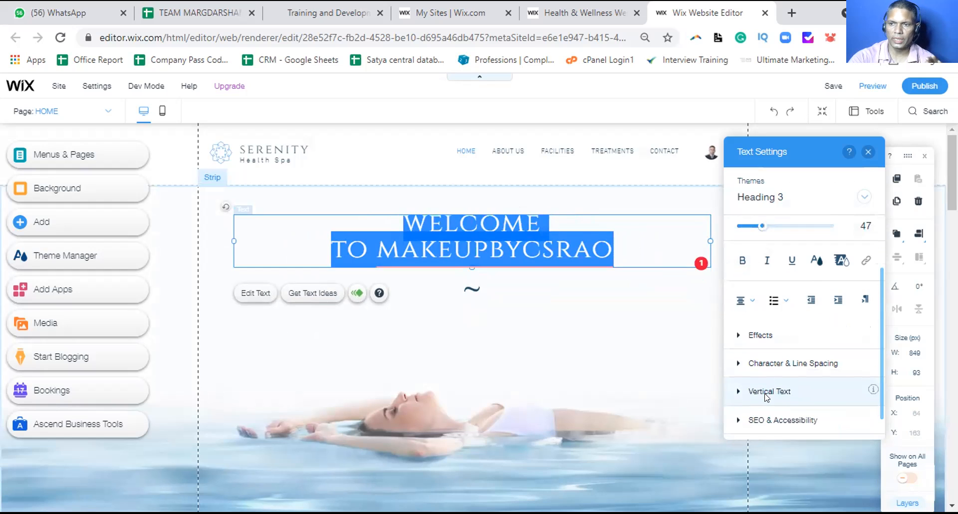
{"action": "left_click", "coordinate": [864, 155]}
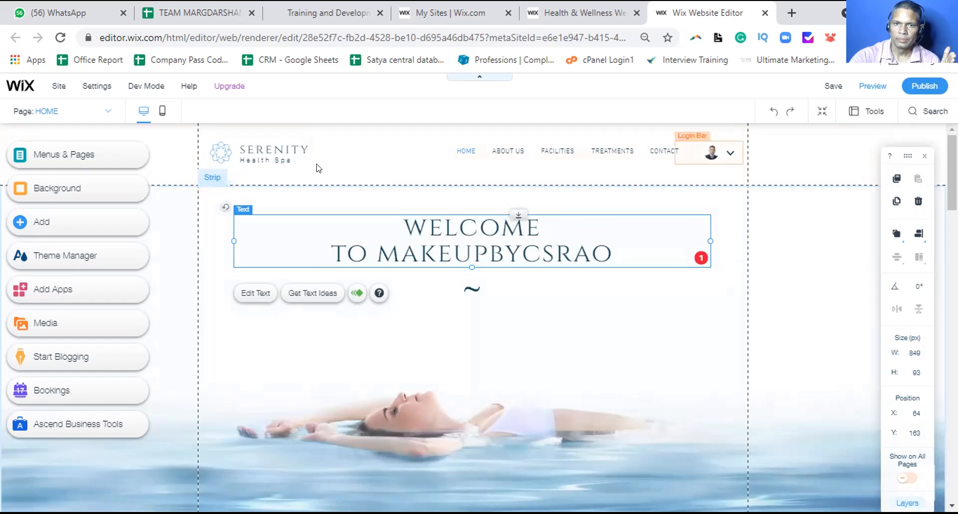
Open the ABOUT US page from the Site Menu and scroll through its content
{"action": "left_click", "coordinate": [83, 155]}
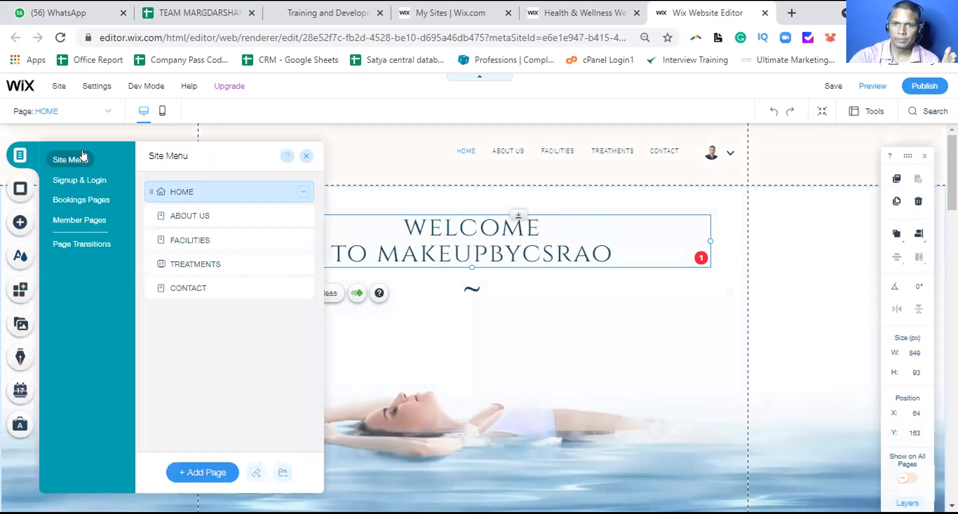
{"action": "left_click", "coordinate": [196, 209]}
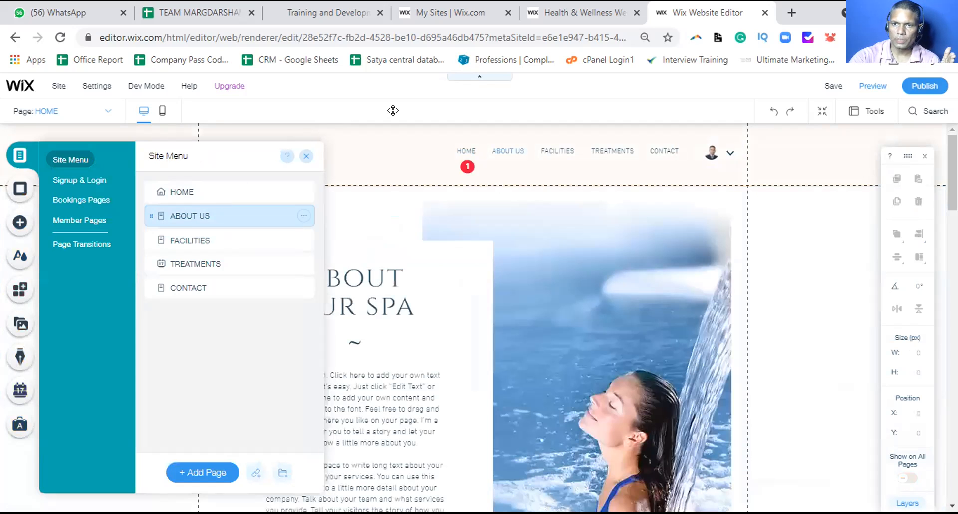
{"action": "left_click", "coordinate": [304, 156]}
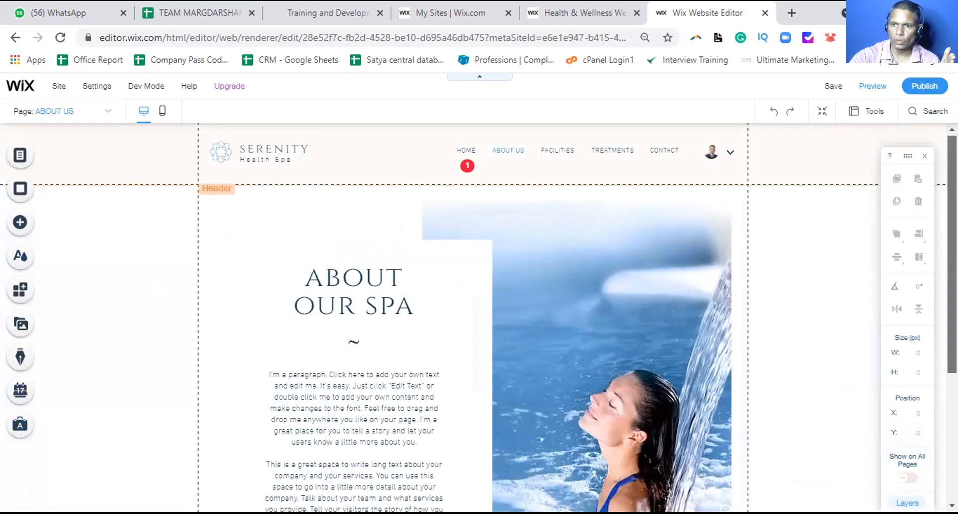
{"action": "scroll", "coordinate": [939, 189], "scroll_direction": "down", "scroll_amount": 3}
{"action": "scroll", "coordinate": [939, 189], "scroll_direction": "down", "scroll_amount": 5}
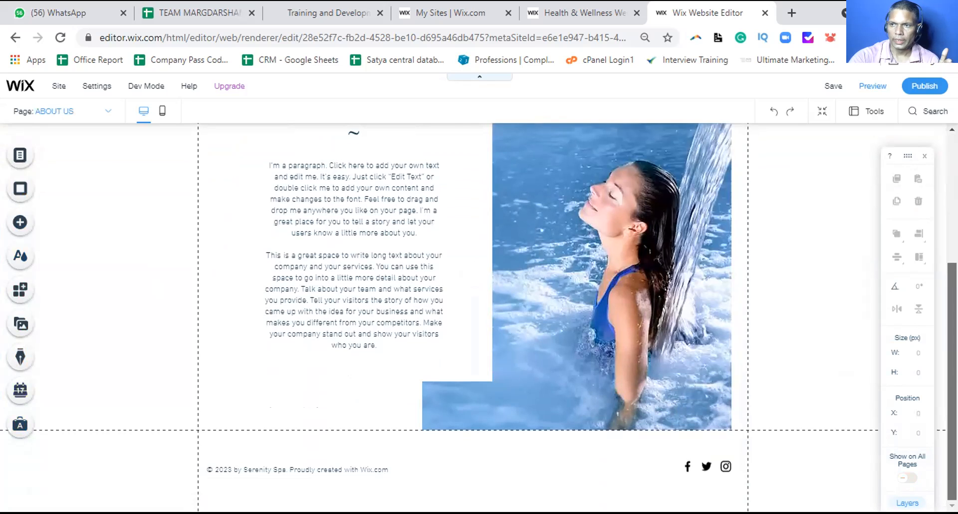
{"action": "scroll", "coordinate": [901, 370], "scroll_direction": "up", "scroll_amount": 5}
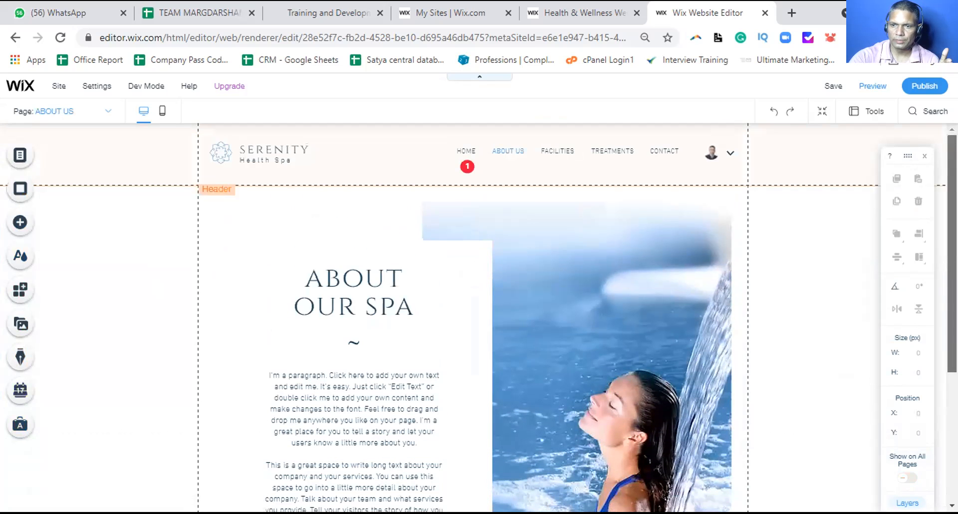
{"action": "scroll", "coordinate": [479, 319], "scroll_direction": "down", "scroll_amount": 5}
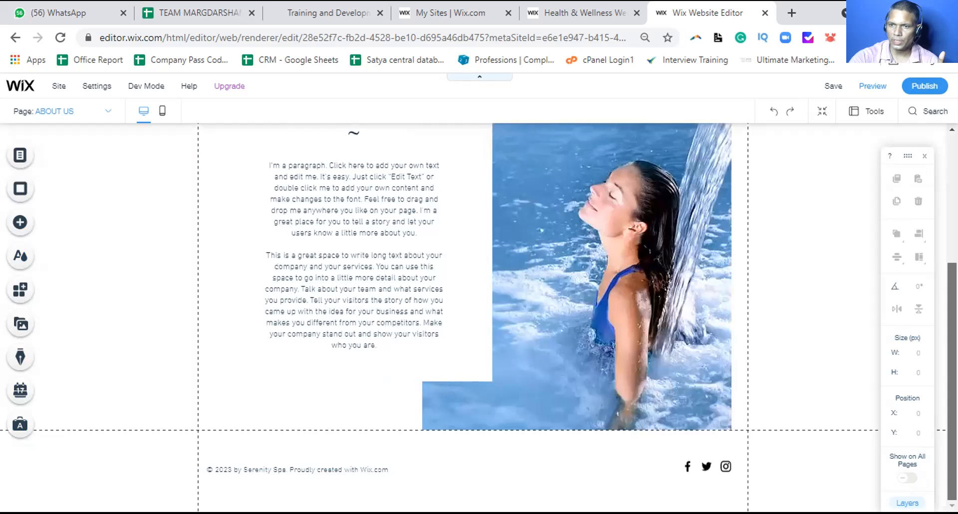
{"action": "scroll", "coordinate": [581, 234], "scroll_direction": "up", "scroll_amount": 5}
Select the About Us spa photo and choose Change Image to open the image chooser
{"action": "left_click", "coordinate": [581, 234]}
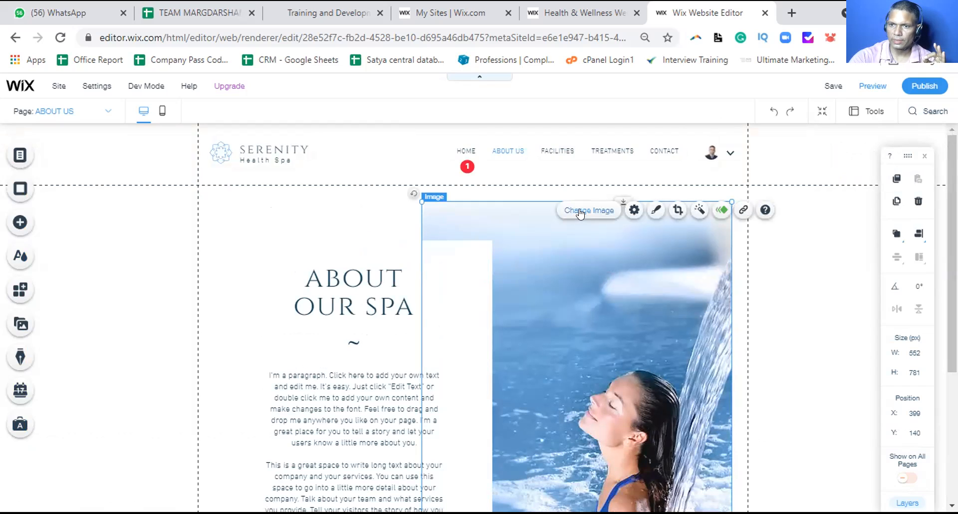
{"action": "left_click", "coordinate": [579, 213]}
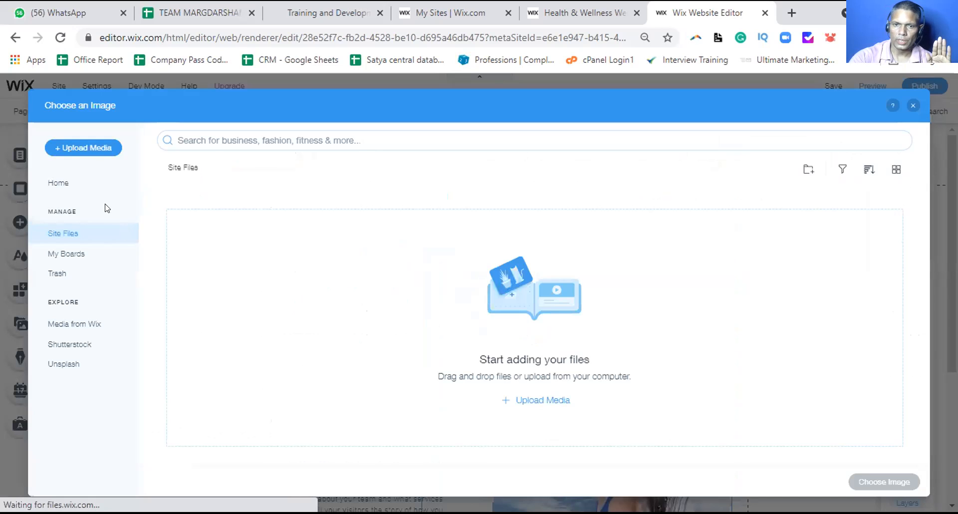
Upload video_making-removebg-preview from the Logo folder to the site's media files
{"action": "left_click", "coordinate": [88, 145]}
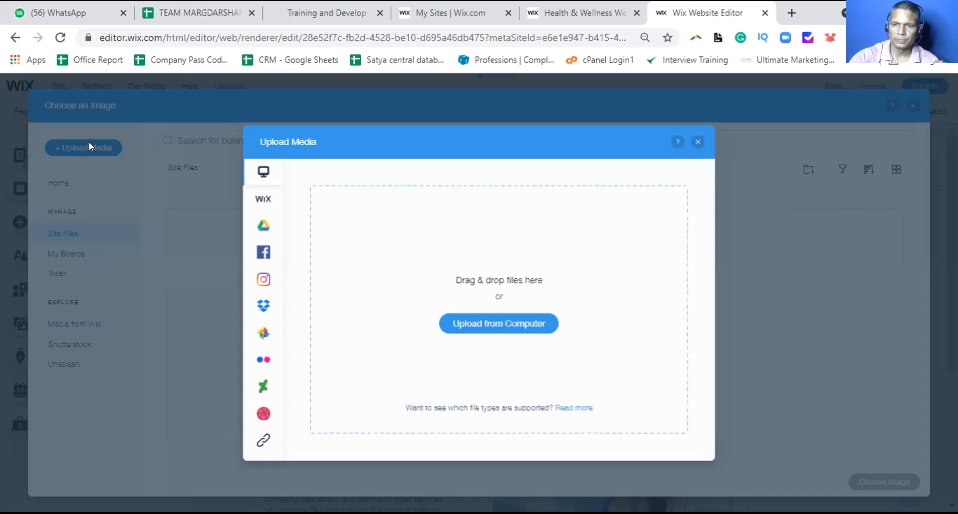
{"action": "left_click", "coordinate": [468, 319]}
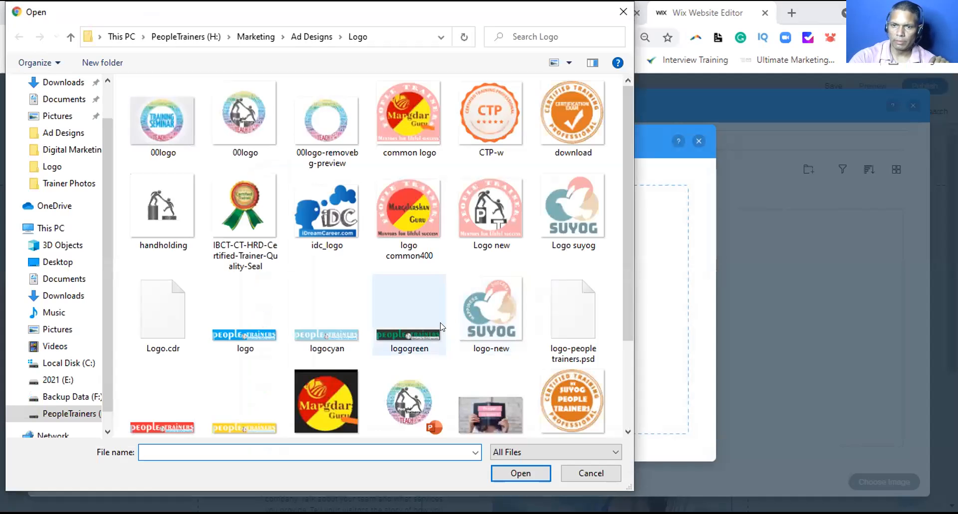
{"action": "scroll", "coordinate": [406, 334], "scroll_direction": "down", "scroll_amount": 2}
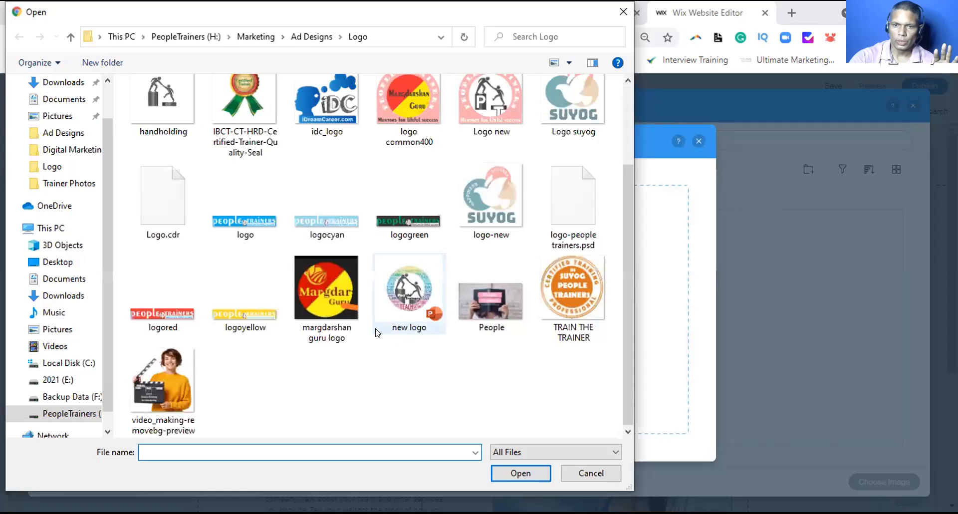
{"action": "left_click", "coordinate": [162, 384]}
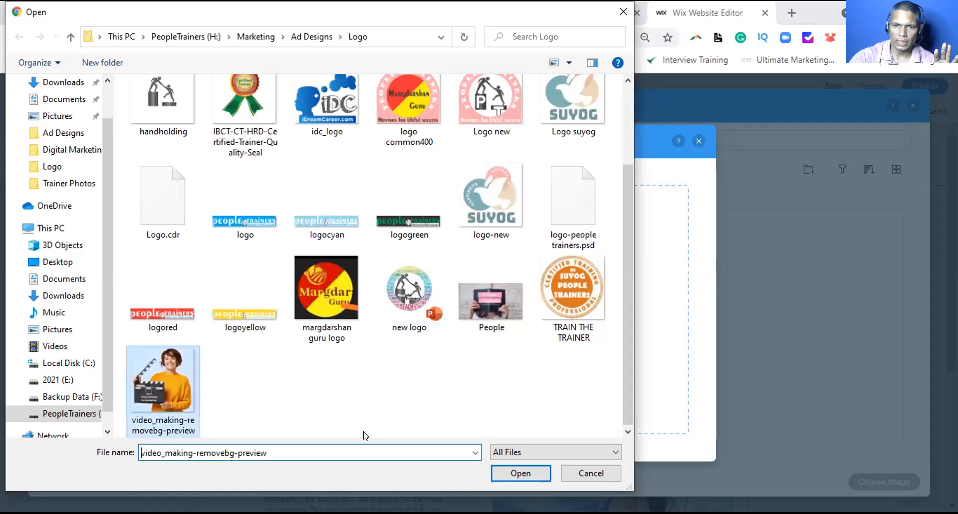
{"action": "left_click", "coordinate": [521, 473]}
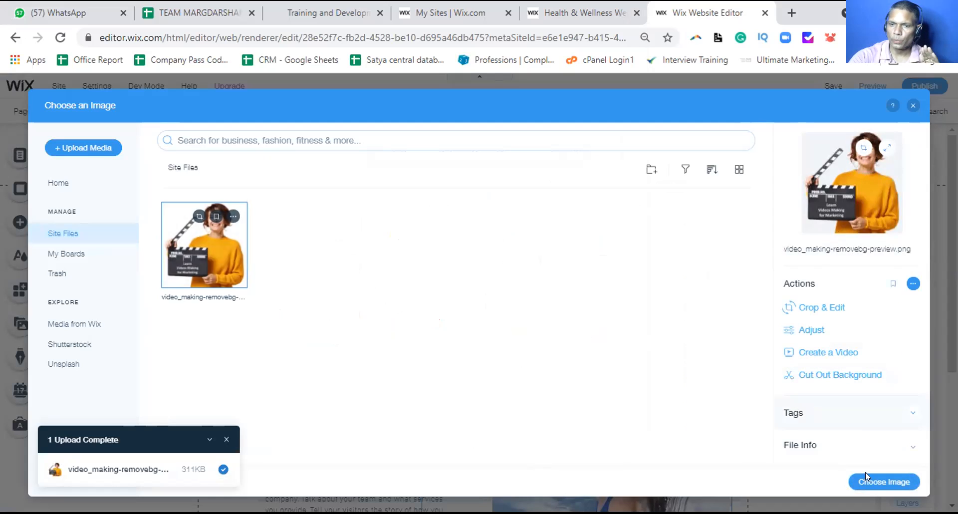
Put the uploaded clapperboard photo on About Us, then inspect the ABOUT OUR SPA heading and paragraph
{"action": "left_click", "coordinate": [879, 486]}
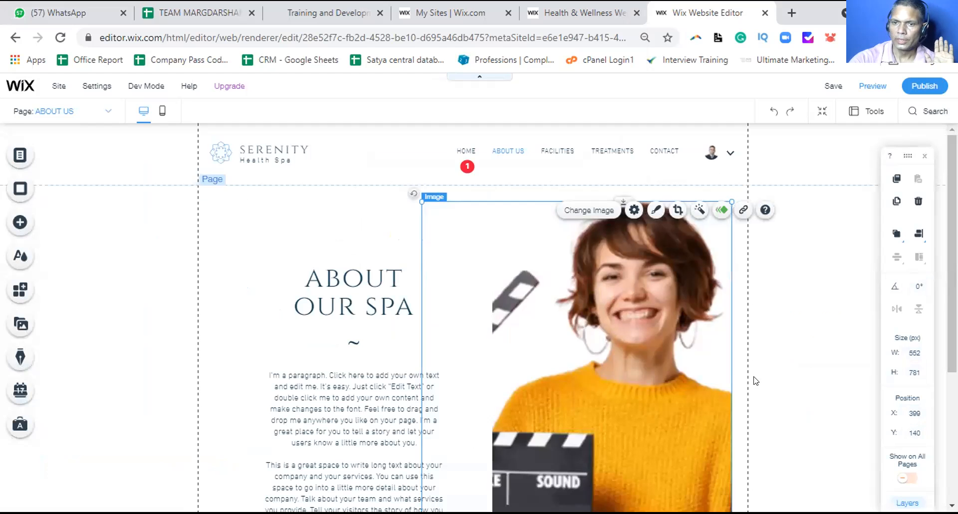
{"action": "left_click", "coordinate": [370, 301]}
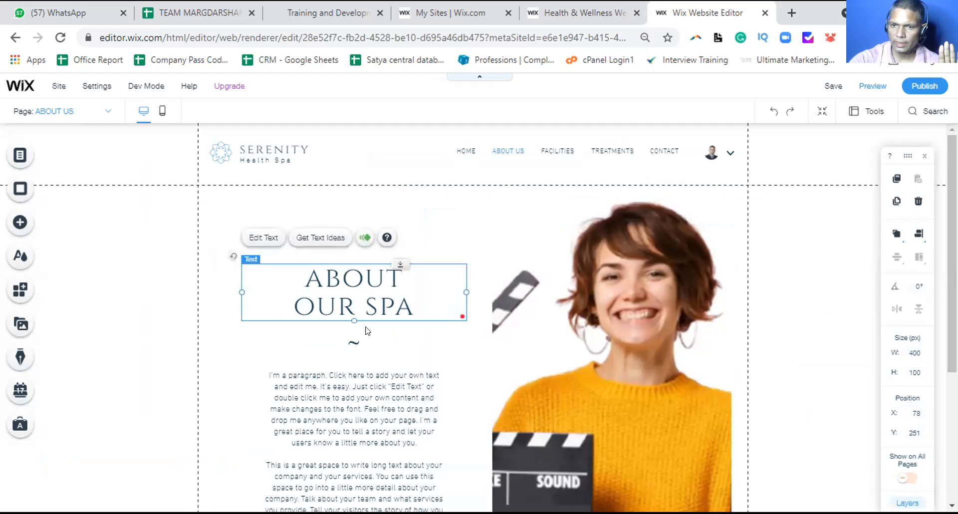
{"action": "left_click", "coordinate": [368, 369]}
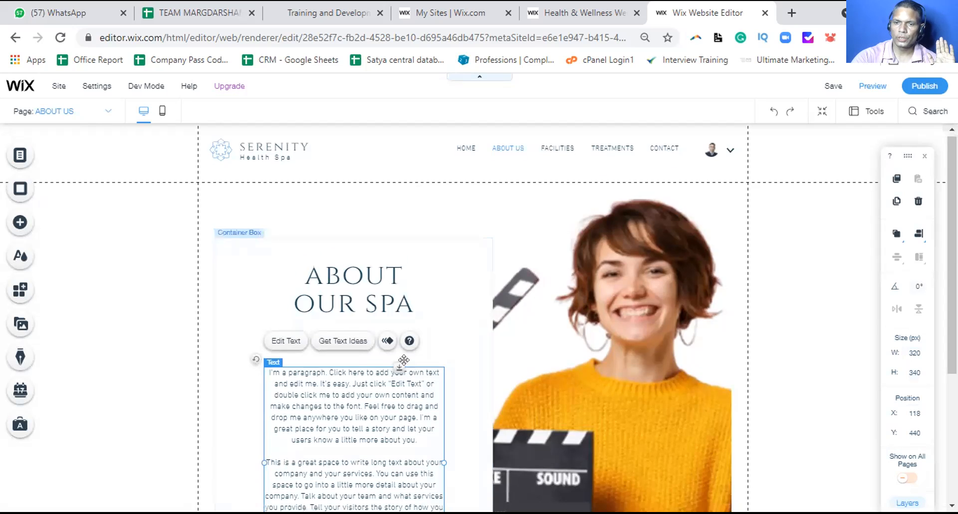
{"action": "scroll", "coordinate": [405, 368], "scroll_direction": "down", "scroll_amount": 4}
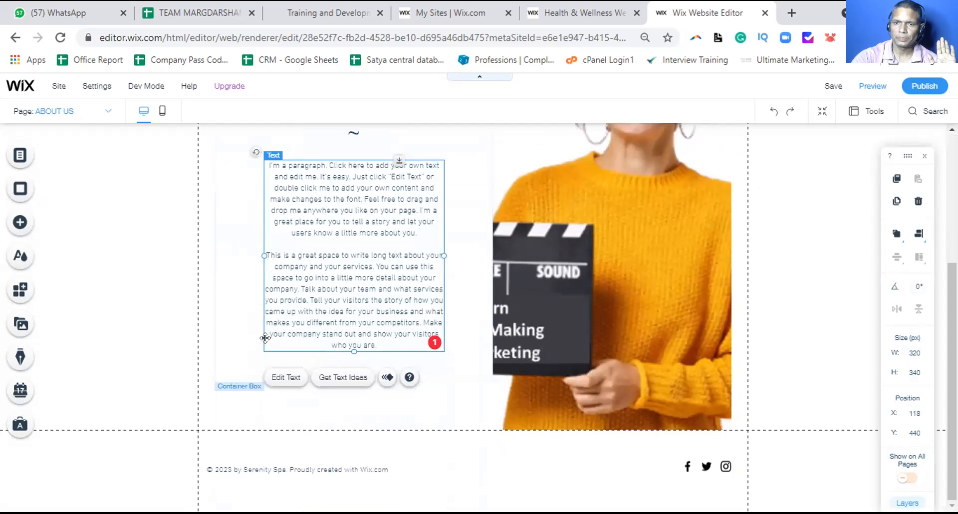
{"action": "scroll", "coordinate": [323, 344], "scroll_direction": "up", "scroll_amount": 4}
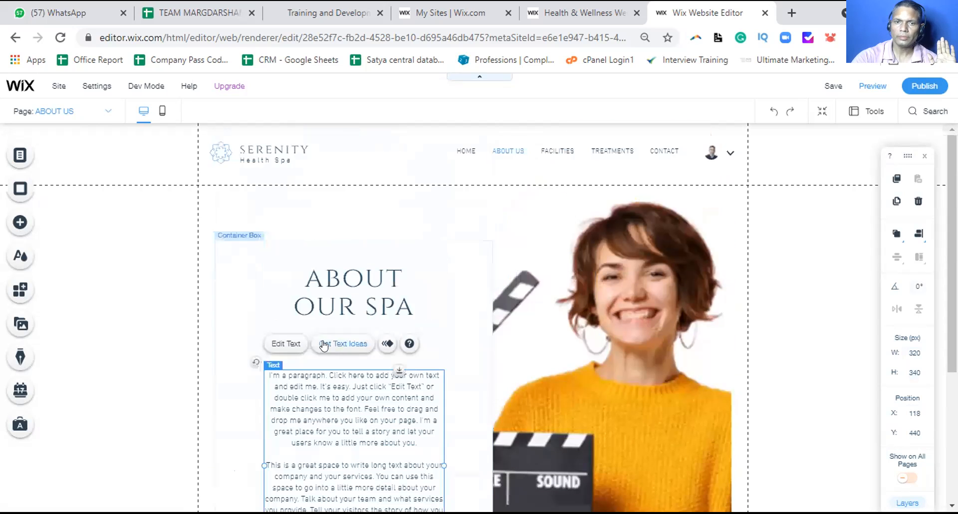
Switch to the FACILITIES page and rename its menu entry to SERVICES
{"action": "left_click", "coordinate": [30, 155]}
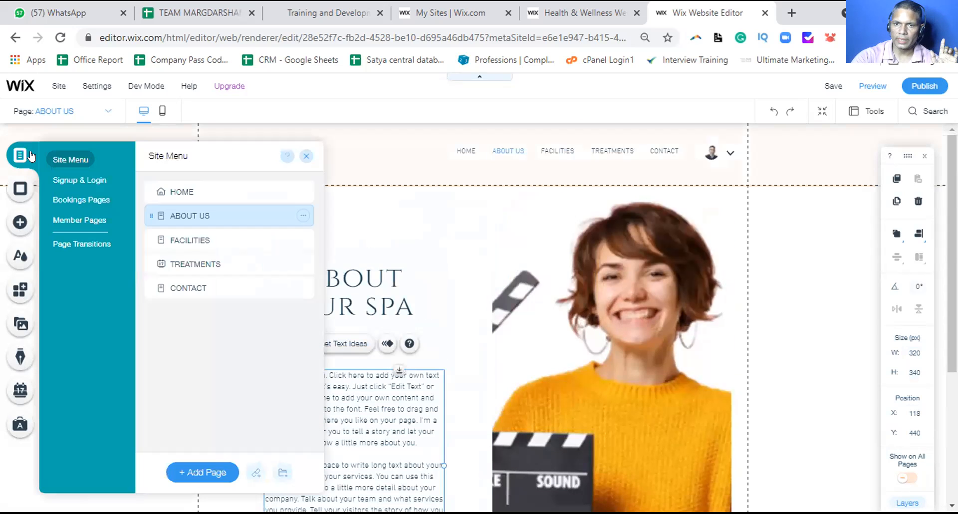
{"action": "left_click", "coordinate": [175, 235]}
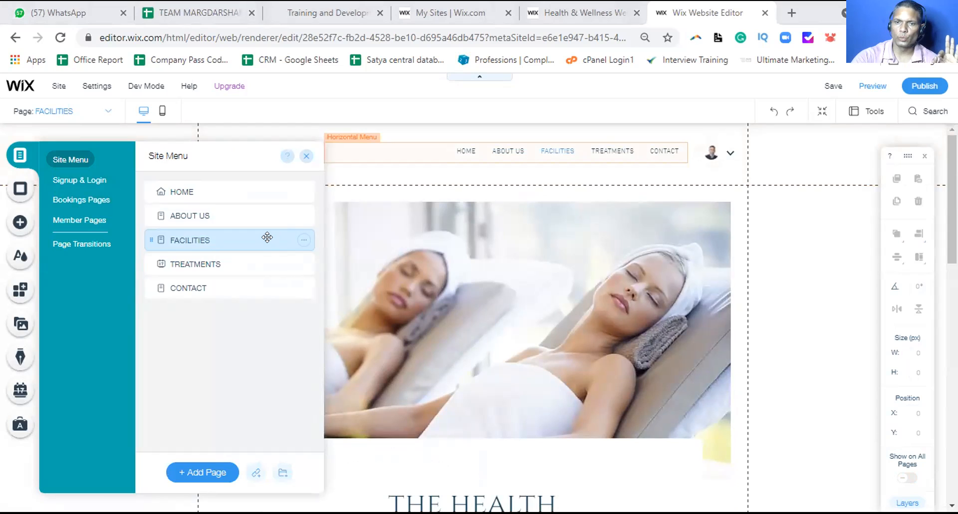
{"action": "left_click", "coordinate": [302, 241]}
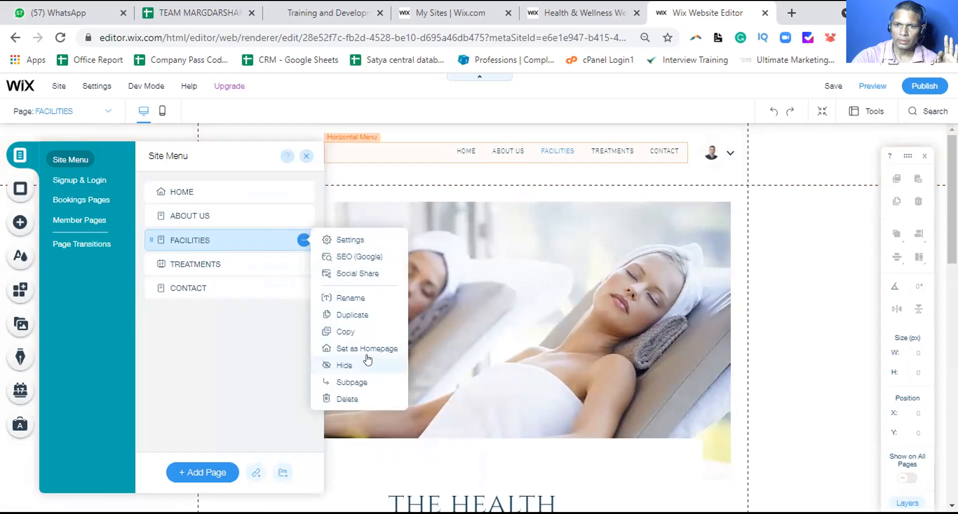
{"action": "left_click", "coordinate": [343, 298]}
{"action": "type", "text": "Ser"}
{"action": "key", "text": "BackSpace"}
{"action": "key", "text": "BackSpace"}
{"action": "key", "text": "BackSpace"}
{"action": "type", "text": "SERVICES"}
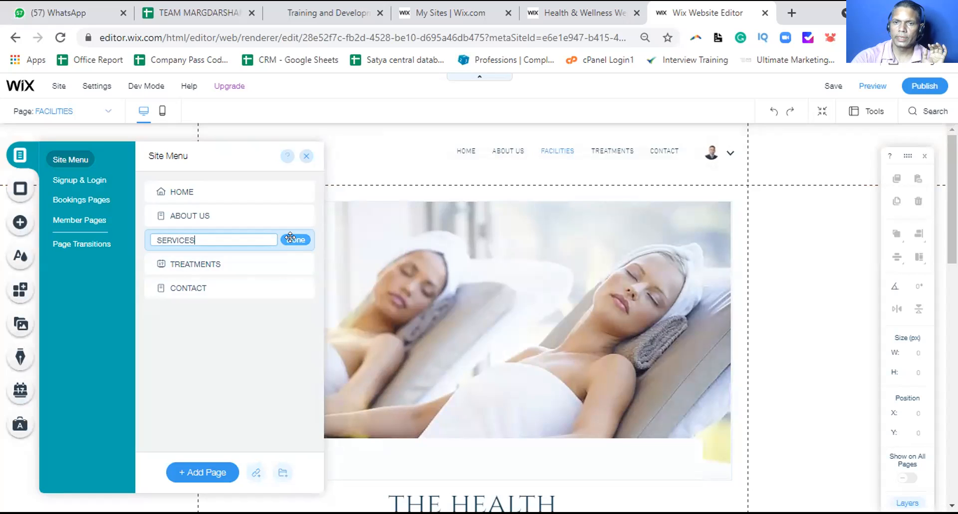
{"action": "left_click", "coordinate": [293, 240]}
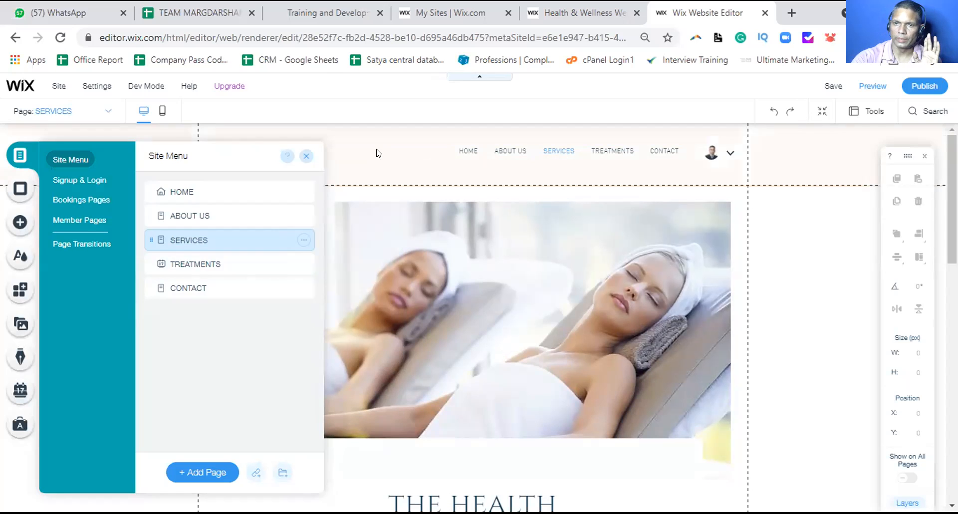
Close the pages list, scroll through Sauna and Hammam, and select the Fitness Center text
{"action": "left_click", "coordinate": [307, 157]}
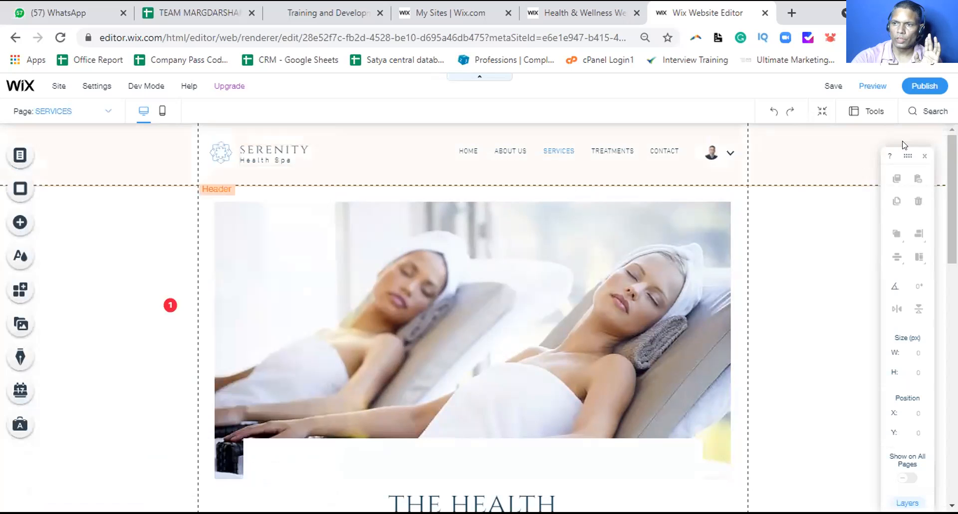
{"action": "scroll", "coordinate": [937, 241], "scroll_direction": "down", "scroll_amount": 5}
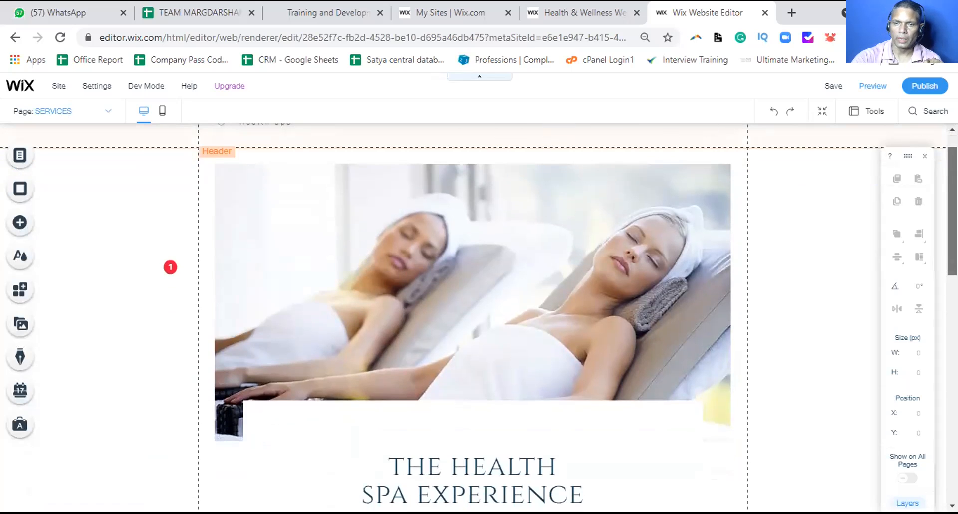
{"action": "scroll", "coordinate": [937, 241], "scroll_direction": "down", "scroll_amount": 10}
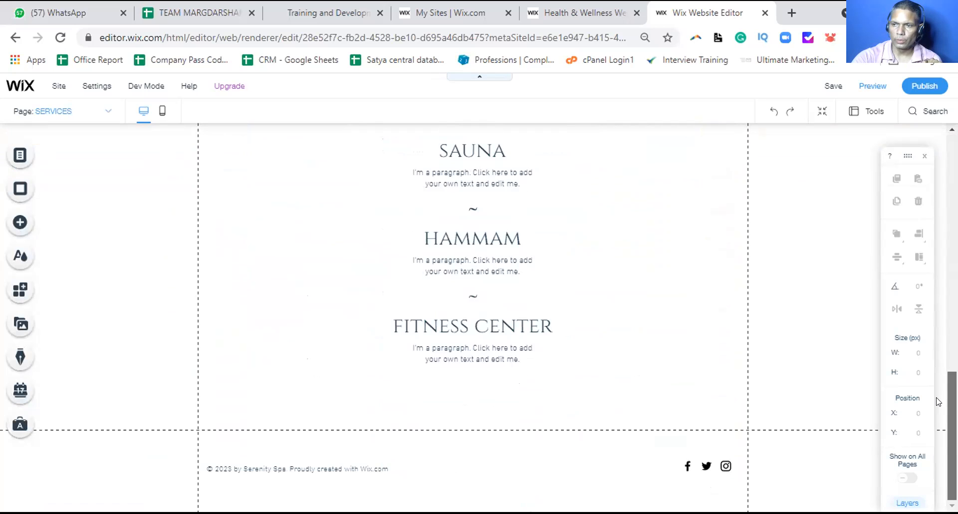
{"action": "left_click", "coordinate": [504, 334]}
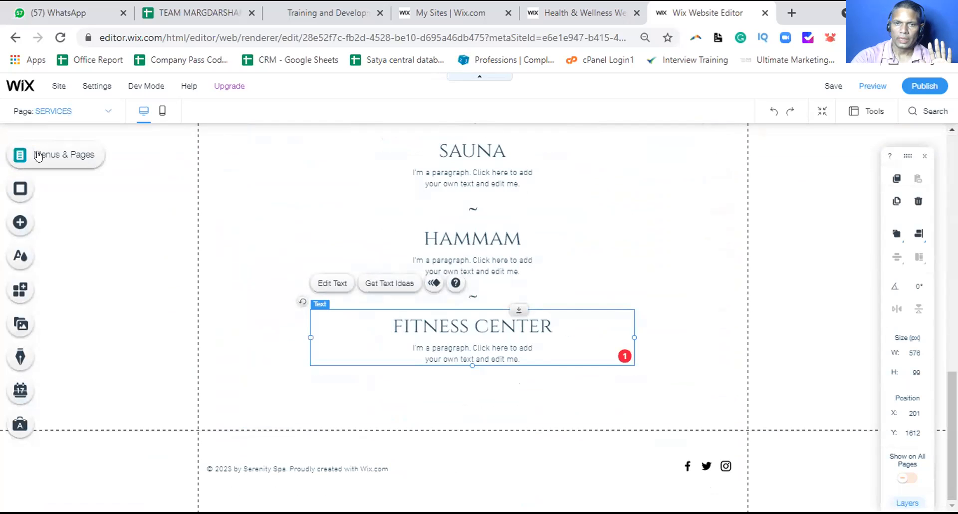
{"action": "left_click", "coordinate": [18, 222]}
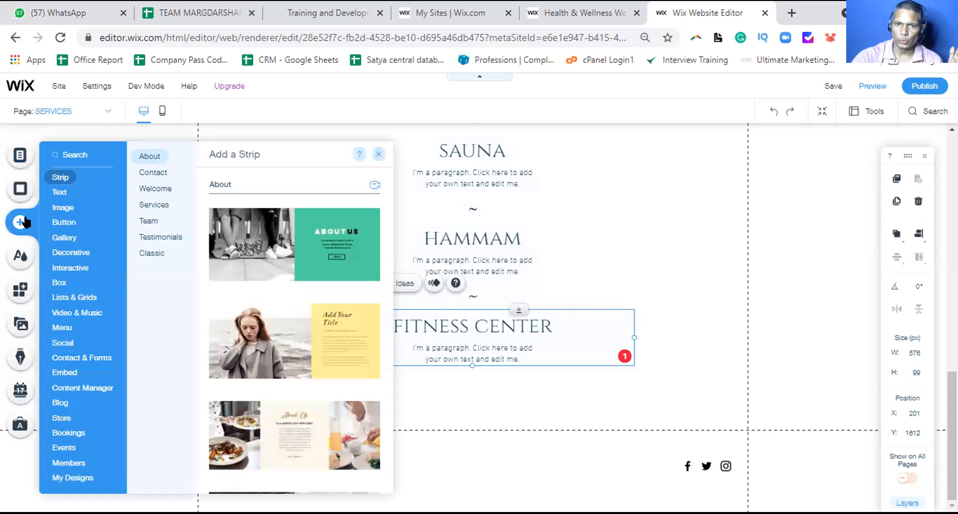
{"action": "left_click", "coordinate": [55, 192]}
{"action": "left_click", "coordinate": [53, 209]}
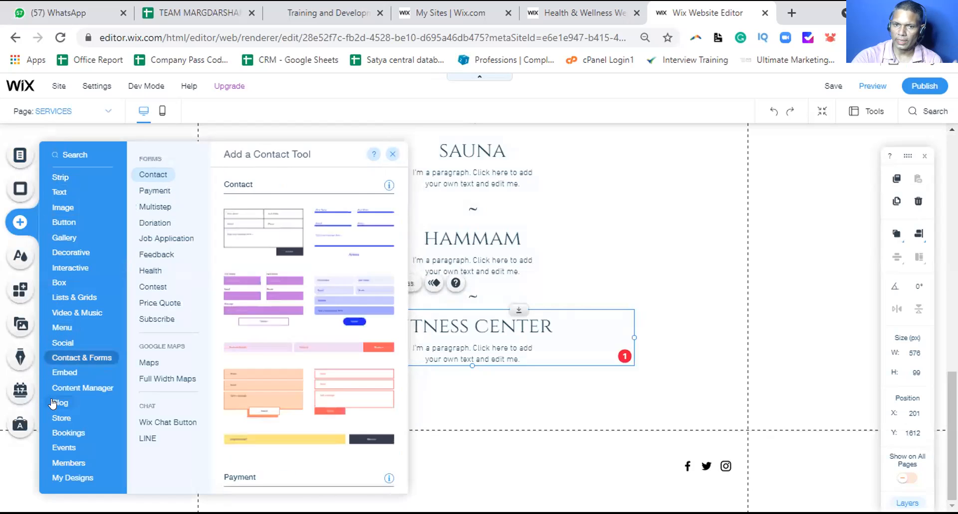
{"action": "mouse_move", "coordinate": [53, 403]}
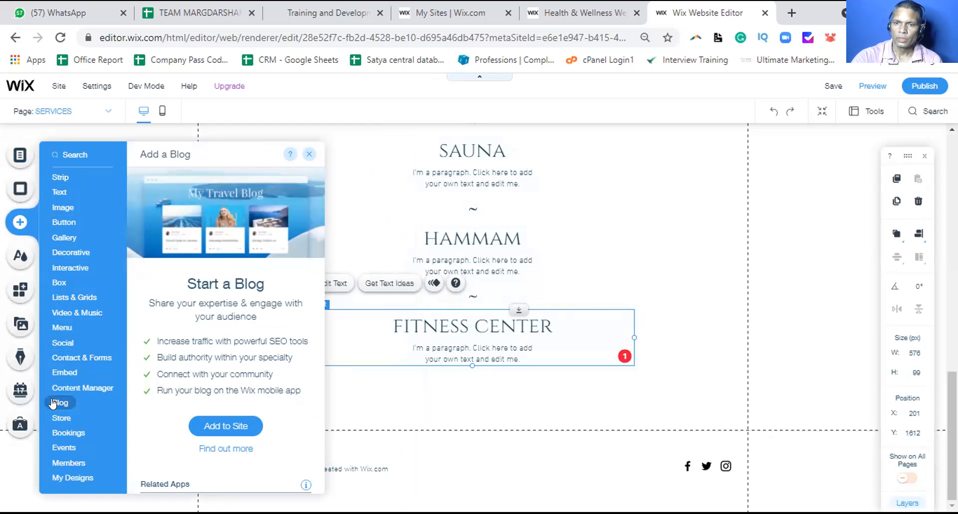
{"action": "left_click", "coordinate": [666, 190]}
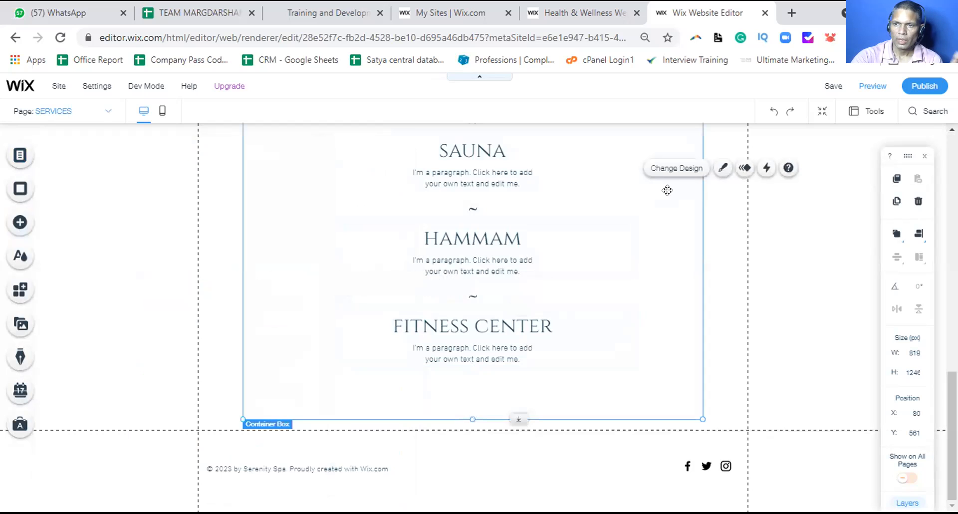
Switch to the TREATMENTS page from the pages list and close the list
{"action": "left_click", "coordinate": [39, 156]}
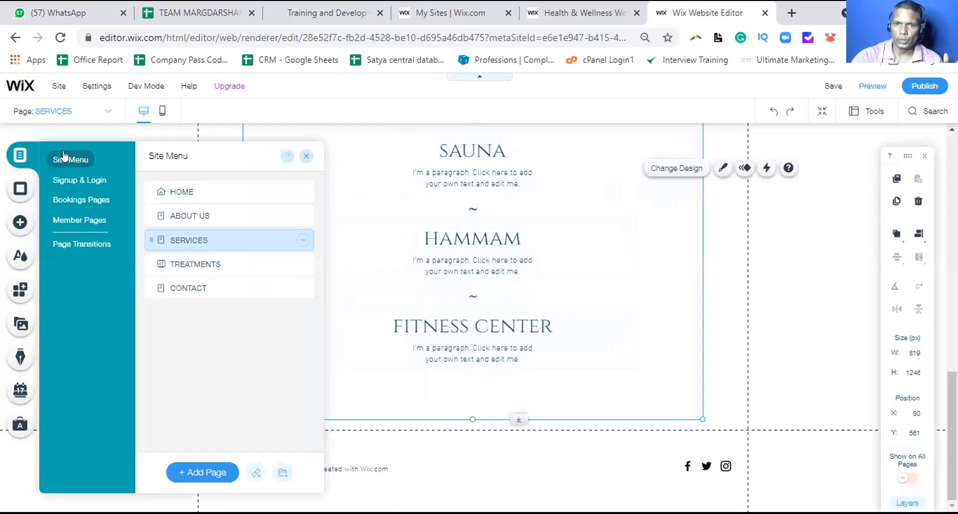
{"action": "left_click", "coordinate": [180, 262]}
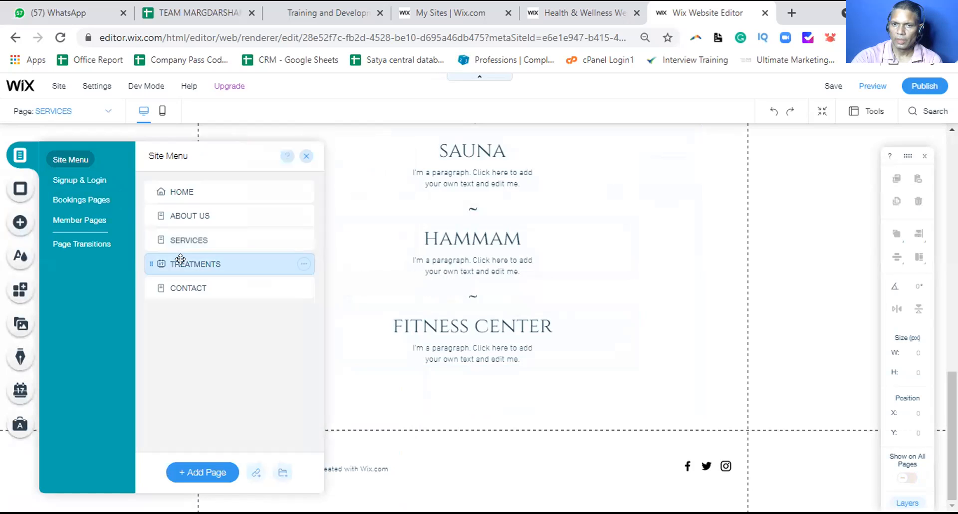
{"action": "left_click", "coordinate": [305, 155]}
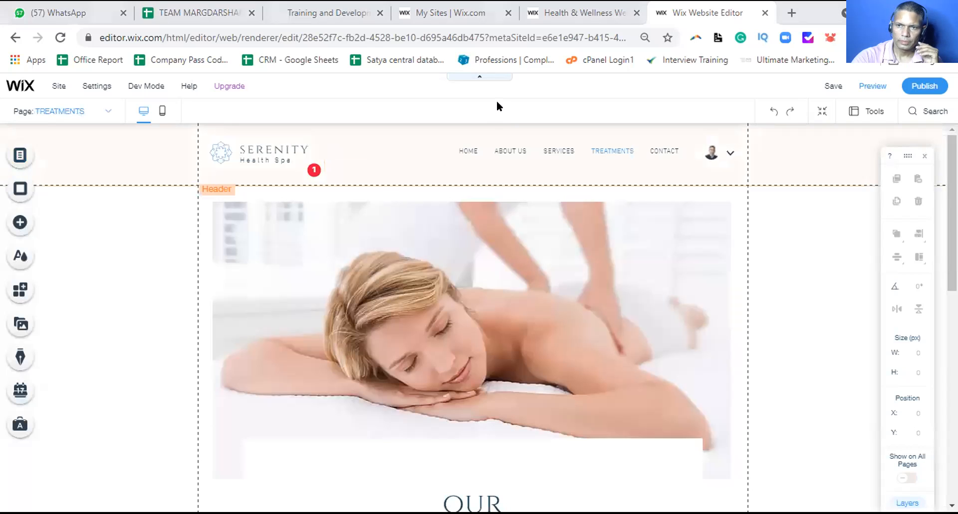
Scroll to the Deep Tissue, Hot Stones and Swedish Massage cards and select the Book Online listings
{"action": "scroll", "coordinate": [472, 319], "scroll_direction": "down", "scroll_amount": 1}
{"action": "scroll", "coordinate": [471, 319], "scroll_direction": "down", "scroll_amount": 9}
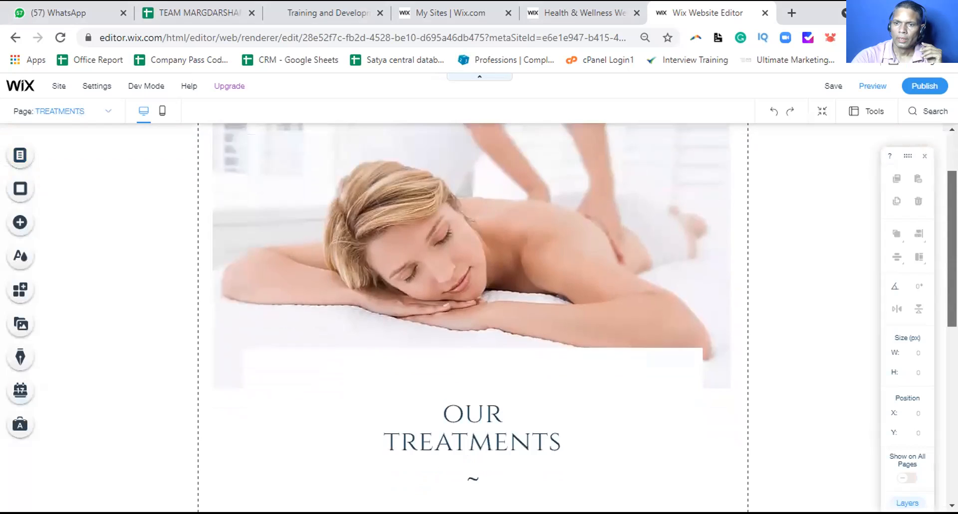
{"action": "scroll", "coordinate": [472, 319], "scroll_direction": "down", "scroll_amount": 1}
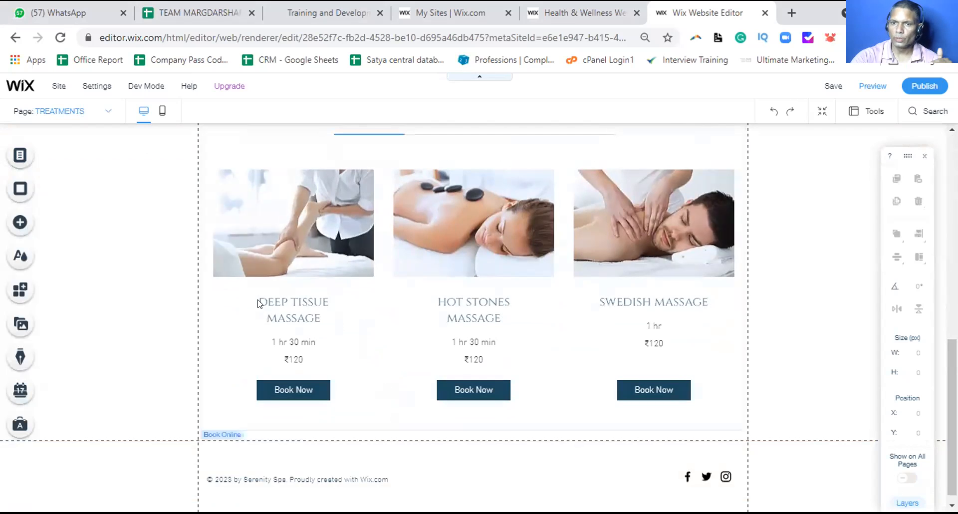
{"action": "left_click", "coordinate": [298, 244]}
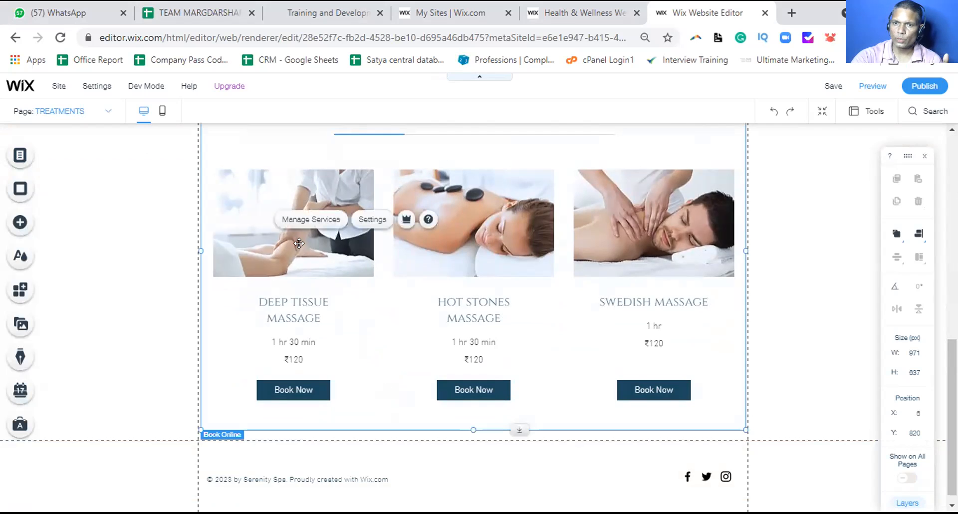
Open Booking Services, review the 9 services, and show the deep tissue massage row's options
{"action": "left_click", "coordinate": [307, 220]}
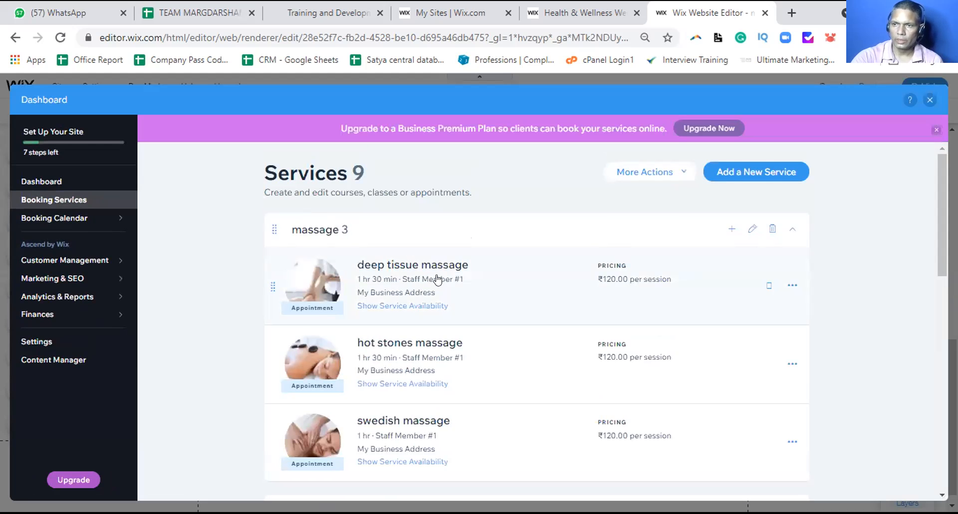
{"action": "scroll", "coordinate": [392, 329], "scroll_direction": "down", "scroll_amount": 1}
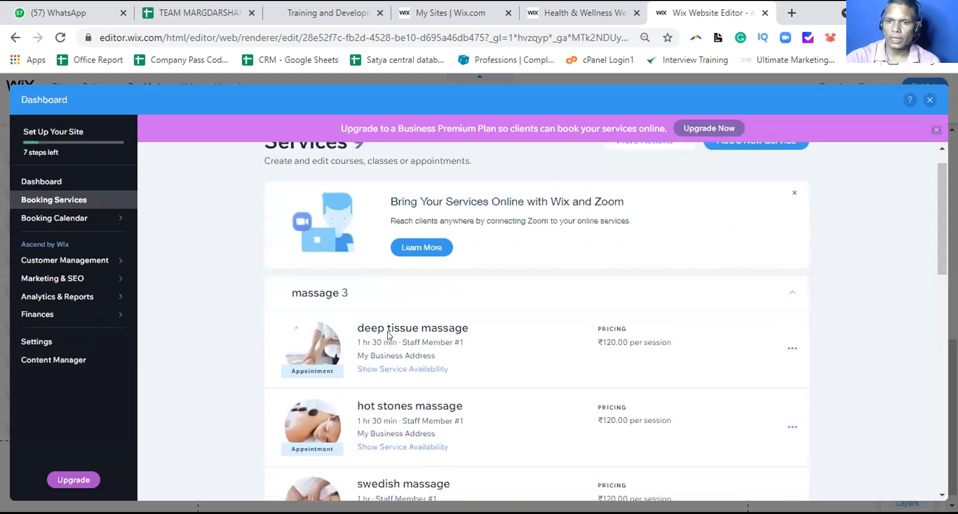
{"action": "scroll", "coordinate": [388, 334], "scroll_direction": "down", "scroll_amount": 10}
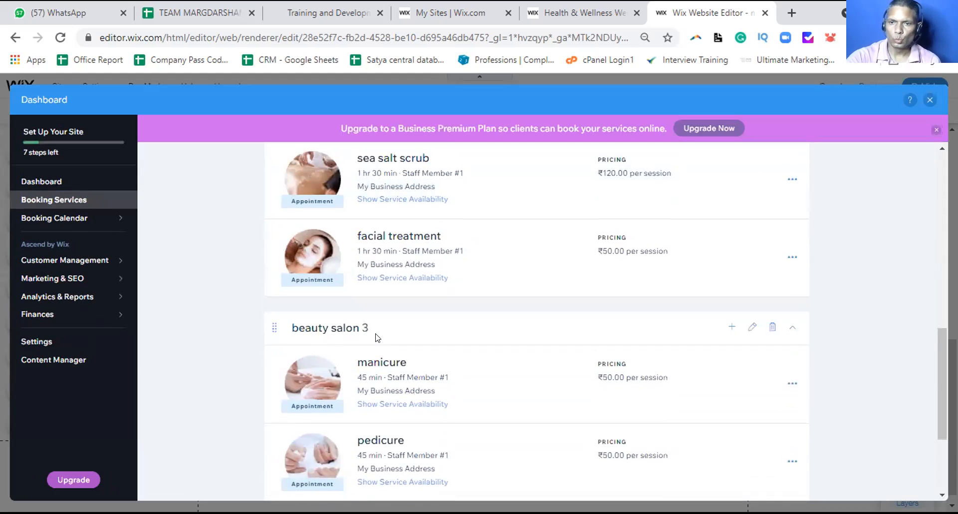
{"action": "scroll", "coordinate": [375, 337], "scroll_direction": "down", "scroll_amount": 3}
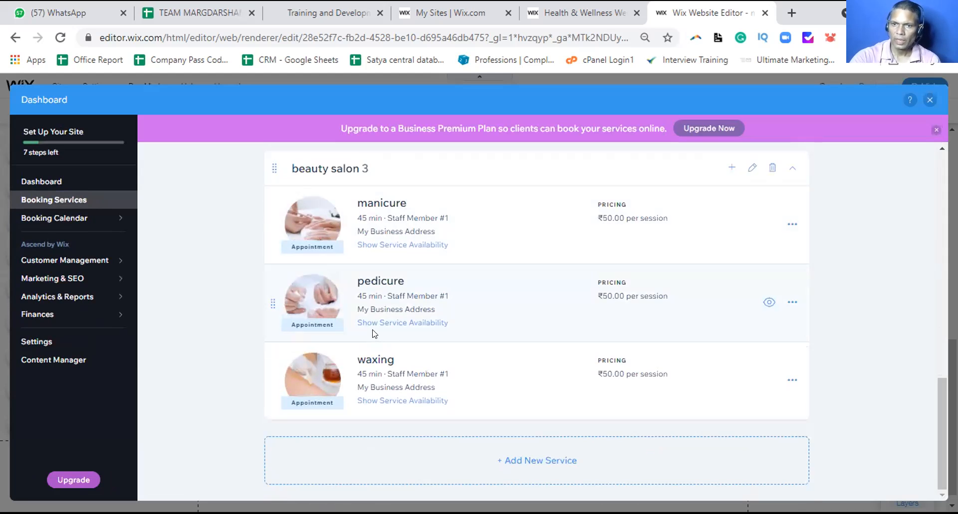
{"action": "scroll", "coordinate": [419, 255], "scroll_direction": "up", "scroll_amount": 10}
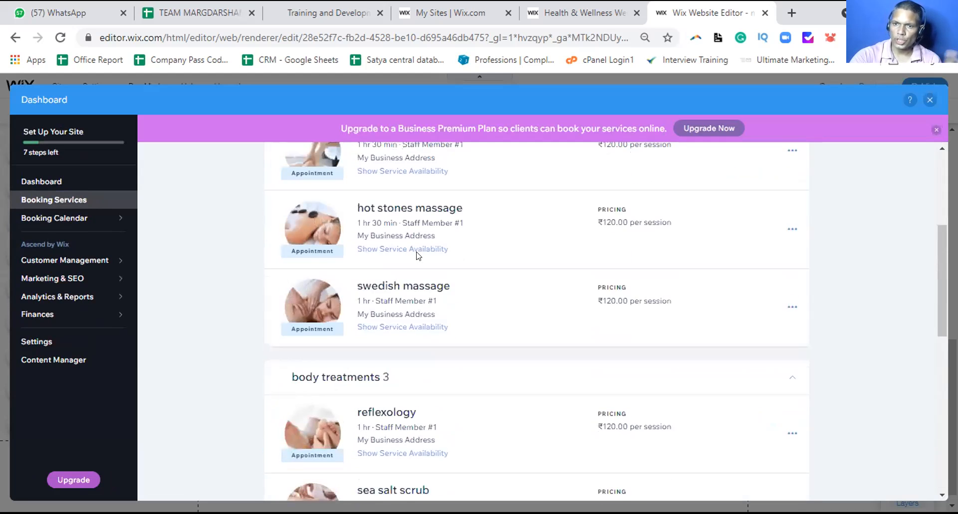
{"action": "scroll", "coordinate": [417, 254], "scroll_direction": "up", "scroll_amount": 5}
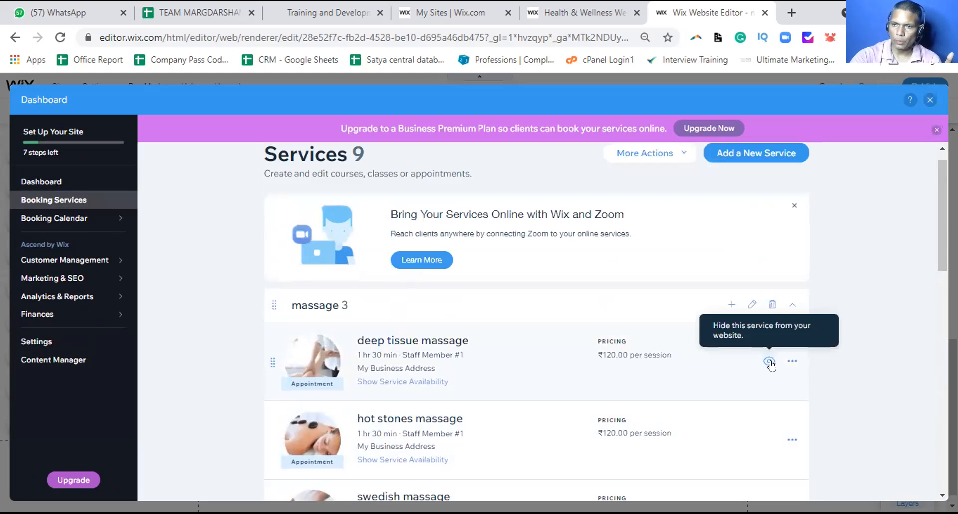
{"action": "left_click", "coordinate": [792, 360]}
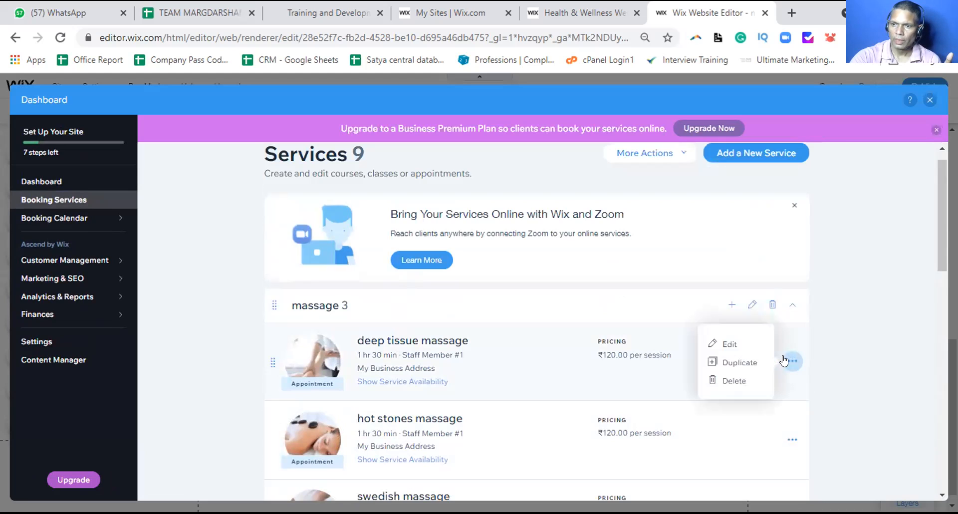
Open the deep tissue massage service for editing and select its whole title
{"action": "left_click", "coordinate": [718, 344]}
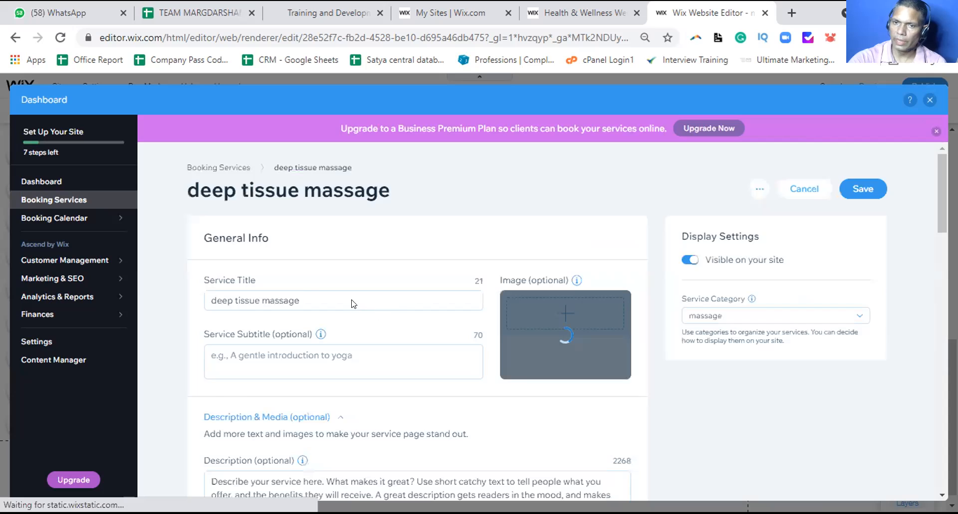
{"action": "left_click", "coordinate": [302, 296]}
{"action": "left_click", "coordinate": [209, 298]}
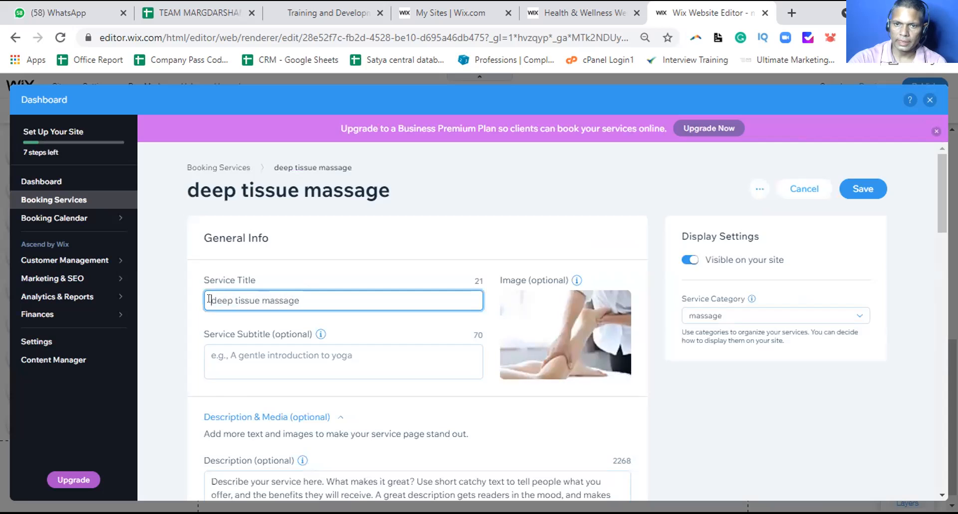
{"action": "left_click_drag", "start_coordinate": [209, 299], "coordinate": [310, 289]}
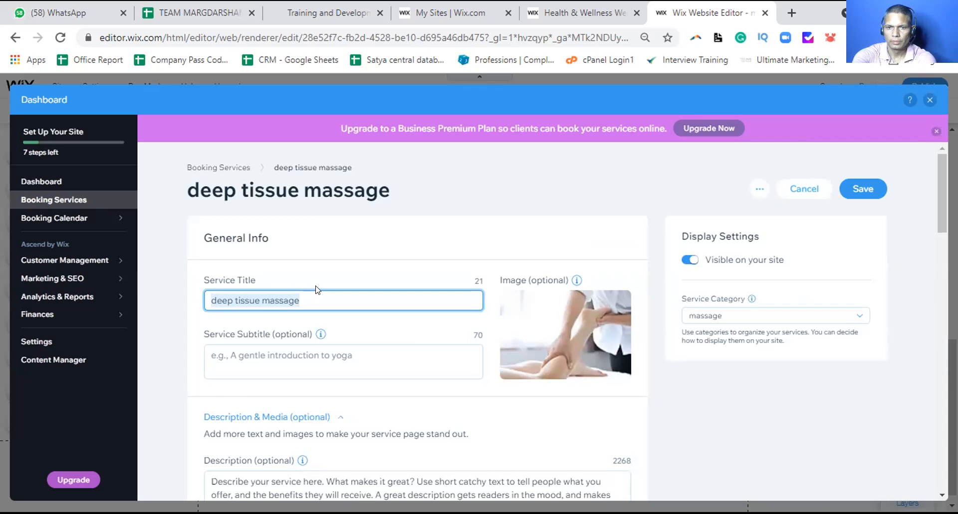
Retype the service title as Herbal Facial, fixing the spelling with the suggested correction
{"action": "type", "text": "hAR"}
{"action": "key", "text": "BackSpace"}
{"action": "key", "text": "BackSpace"}
{"action": "key", "text": "BackSpace"}
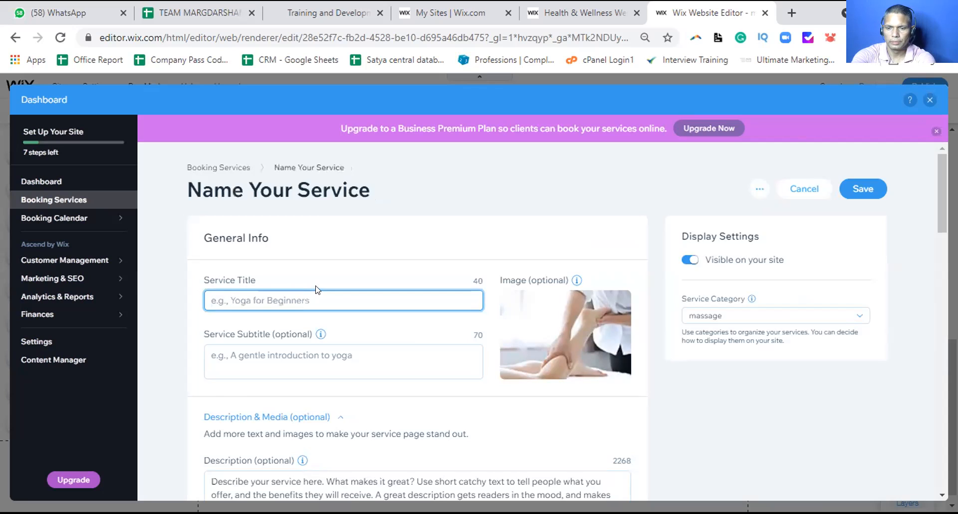
{"action": "type", "text": "Har"}
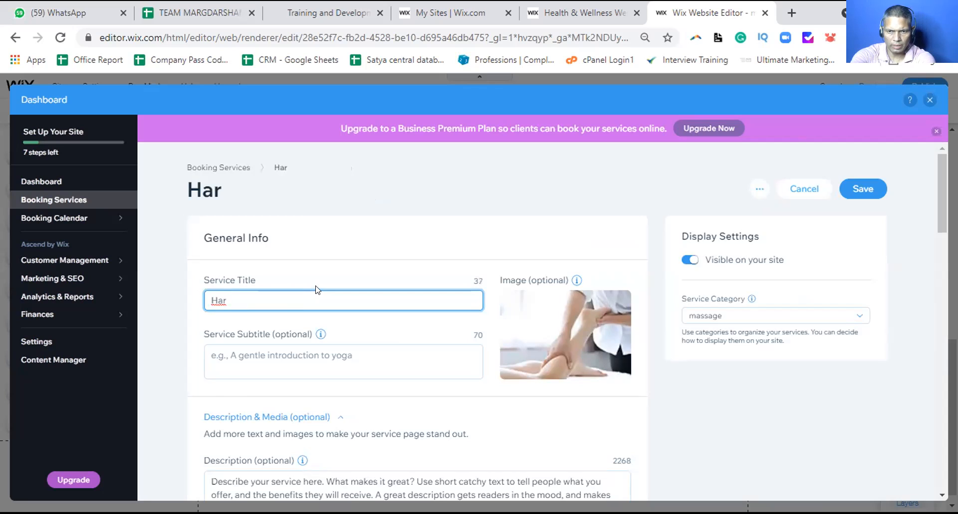
{"action": "key", "text": "BackSpace"}
{"action": "key", "text": "BackSpace"}
{"action": "type", "text": "er"}
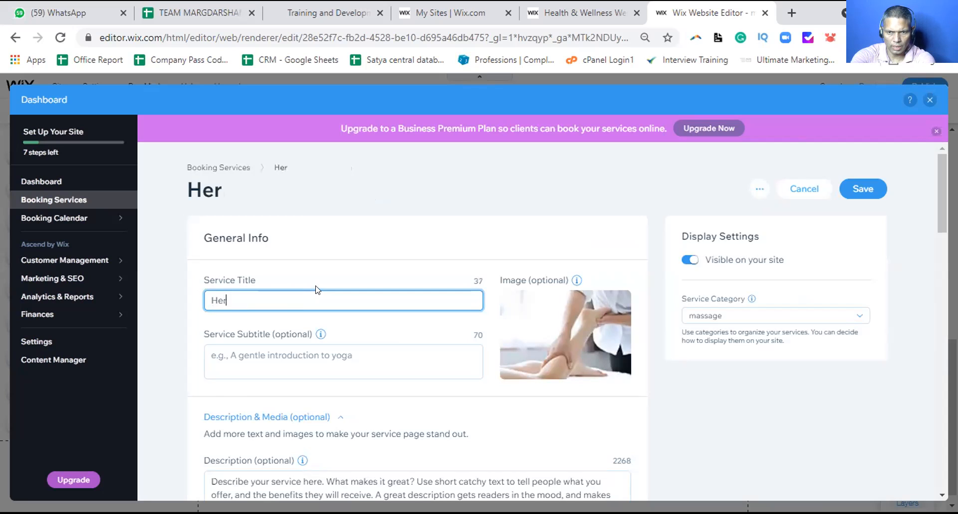
{"action": "key", "text": "BackSpace"}
{"action": "type", "text": "arbal"}
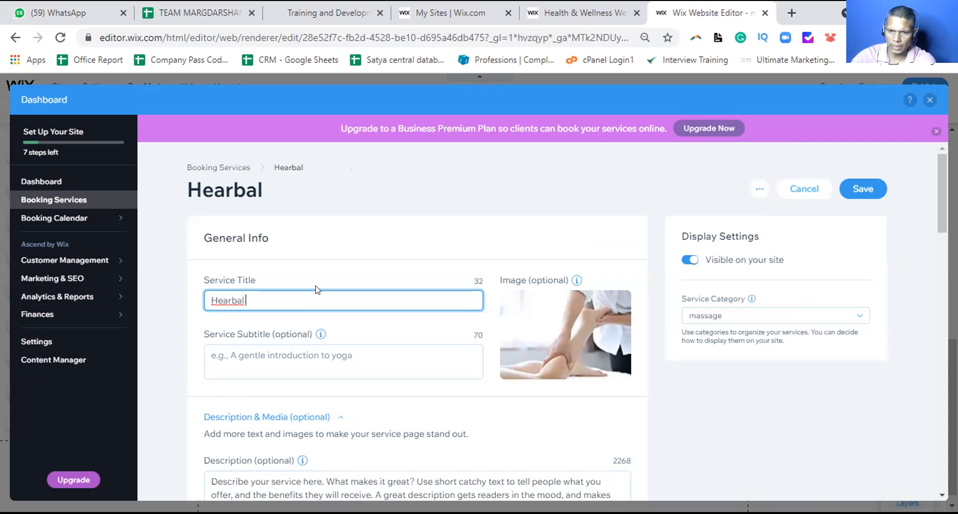
{"action": "right_click", "coordinate": [234, 300]}
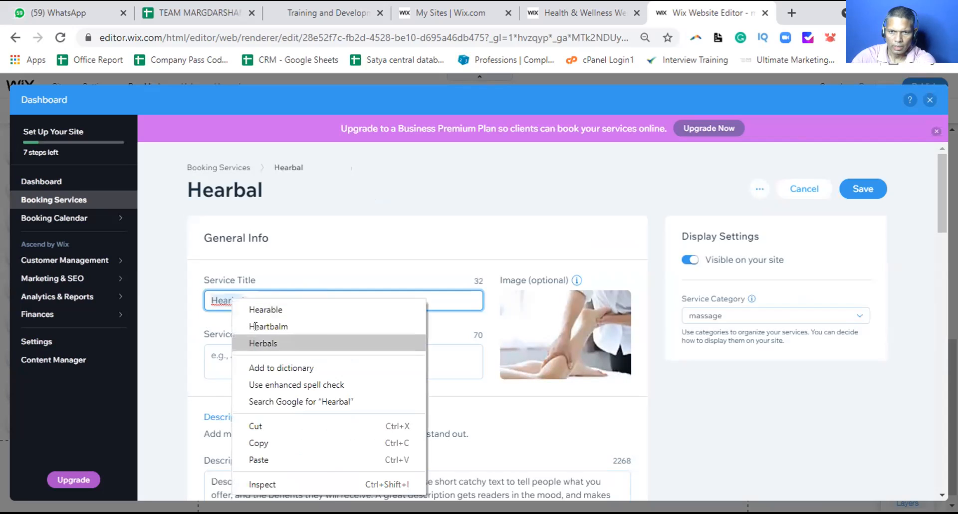
{"action": "left_click", "coordinate": [260, 342]}
{"action": "key", "text": "BackSpace"}
{"action": "key", "text": "BackSpace"}
{"action": "type", "text": "Facial"}
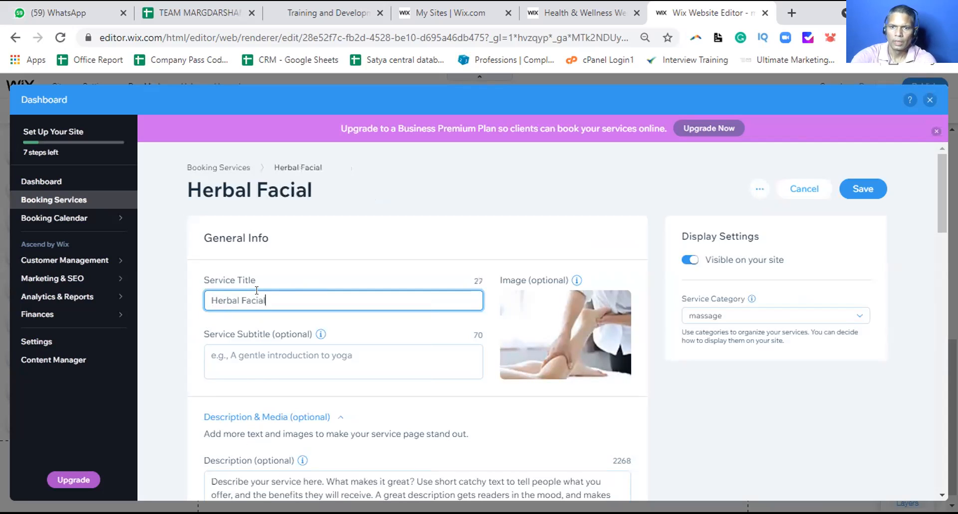
Enter the service subtitle 'A natural face beauty process'
{"action": "left_click", "coordinate": [230, 355]}
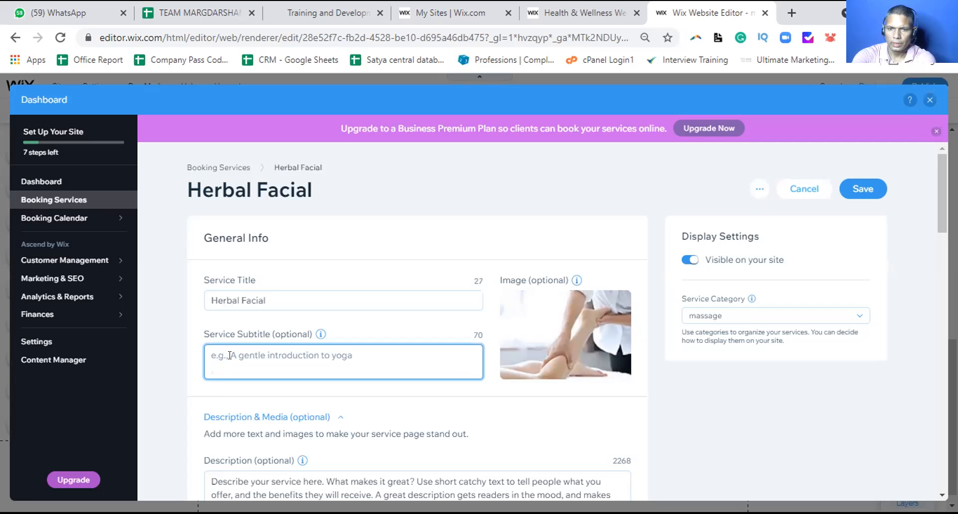
{"action": "type", "text": "A "}
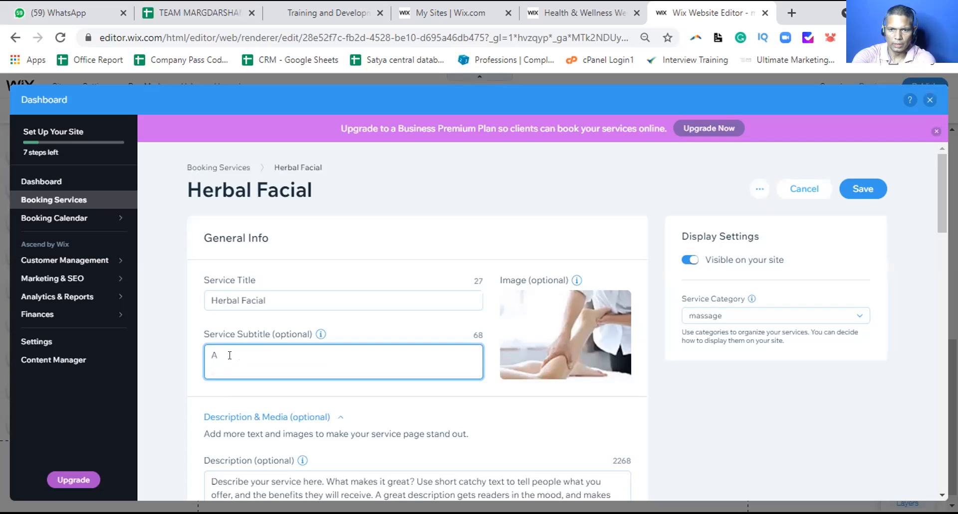
{"action": "type", "text": "nat"}
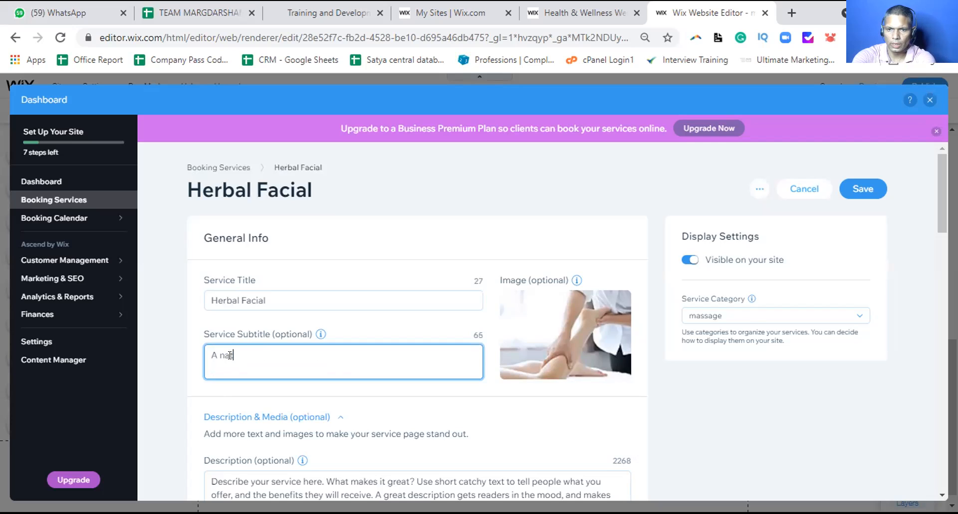
{"action": "type", "text": "ural face beauty process"}
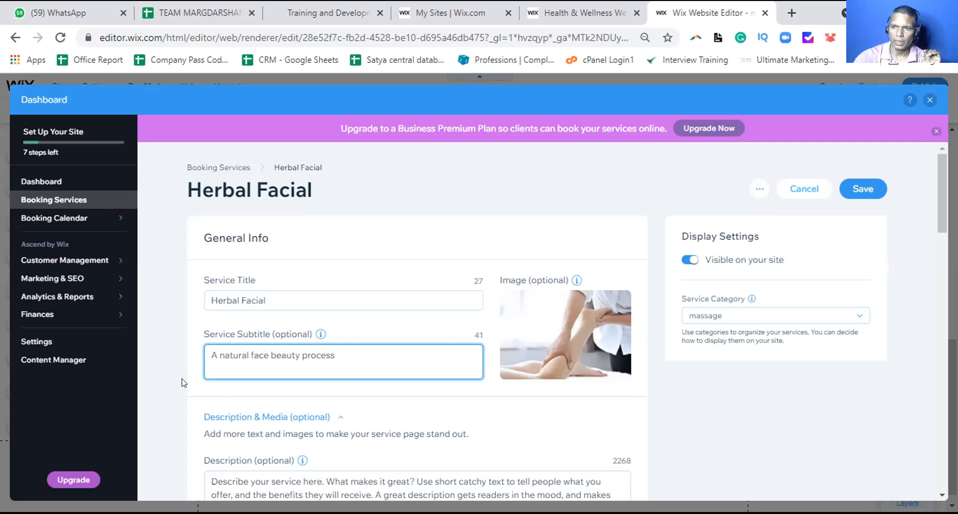
Check the Service Category options, keeping massage as the category
{"action": "left_click", "coordinate": [745, 316]}
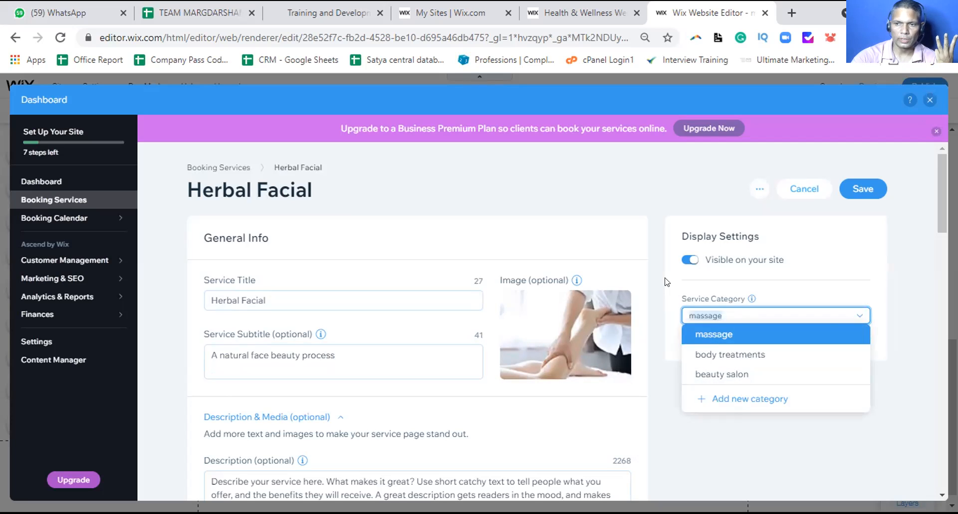
{"action": "left_click", "coordinate": [716, 336]}
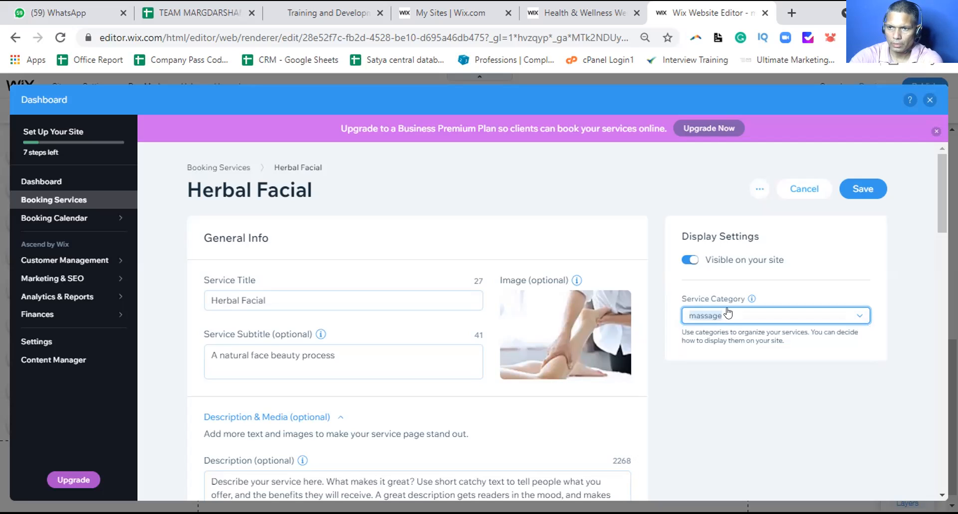
{"action": "left_click", "coordinate": [722, 315]}
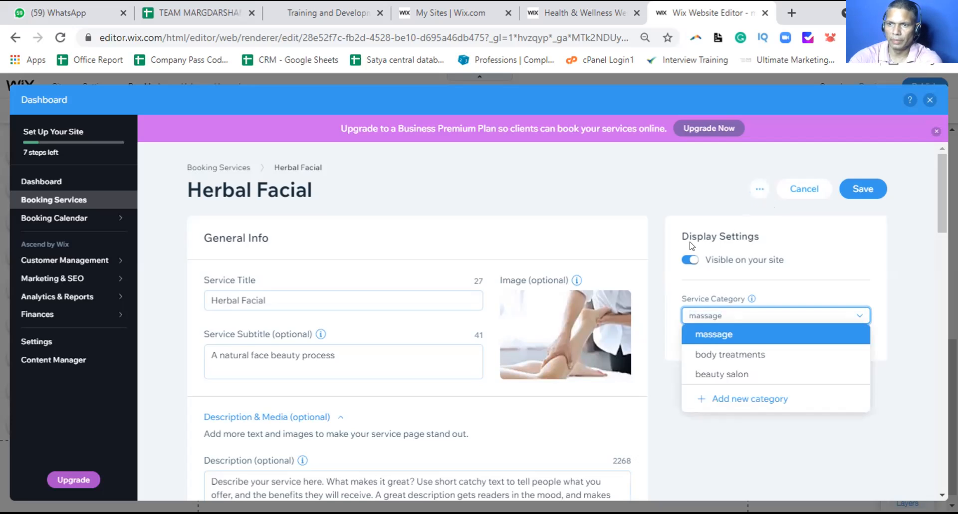
{"action": "left_click", "coordinate": [661, 218]}
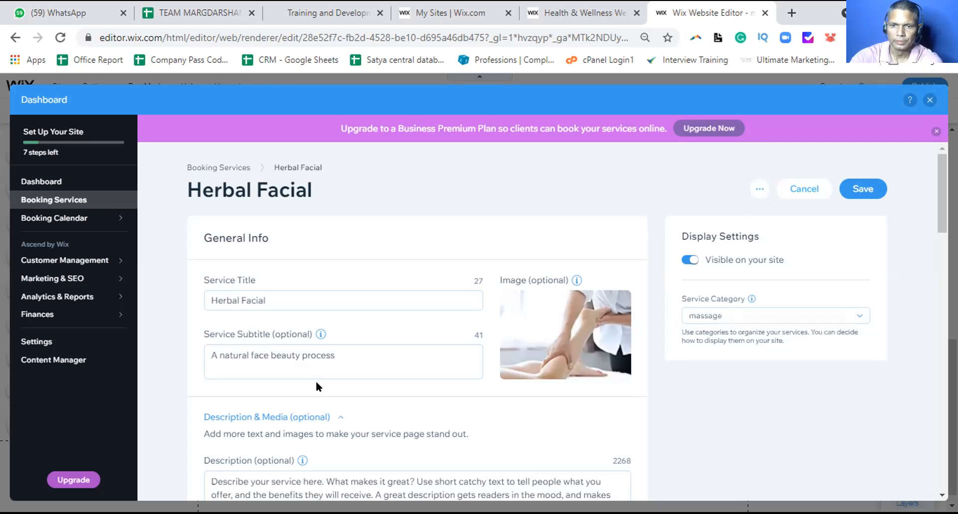
Review the 1 hour 30 minutes, ₹120 session settings, keeping Fixed Price
{"action": "scroll", "coordinate": [316, 381], "scroll_direction": "down", "scroll_amount": 3}
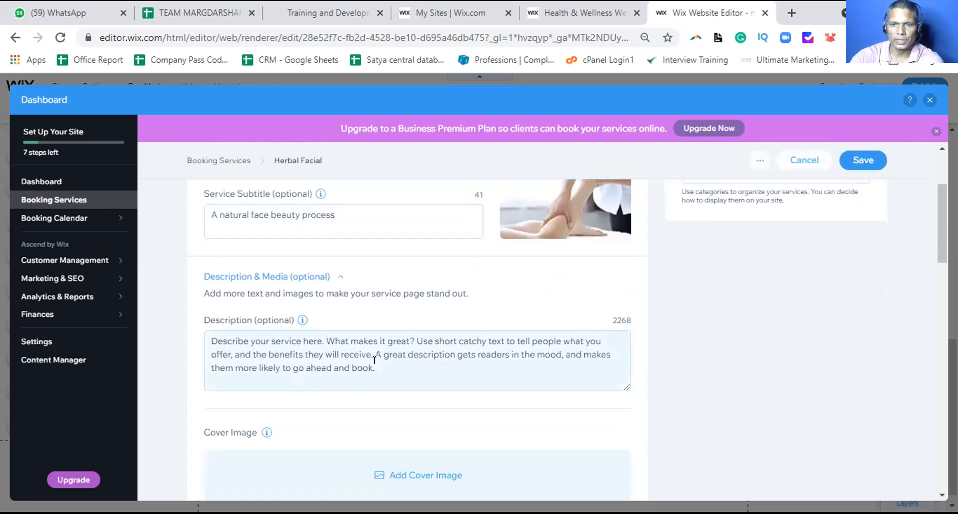
{"action": "scroll", "coordinate": [379, 364], "scroll_direction": "down", "scroll_amount": 4}
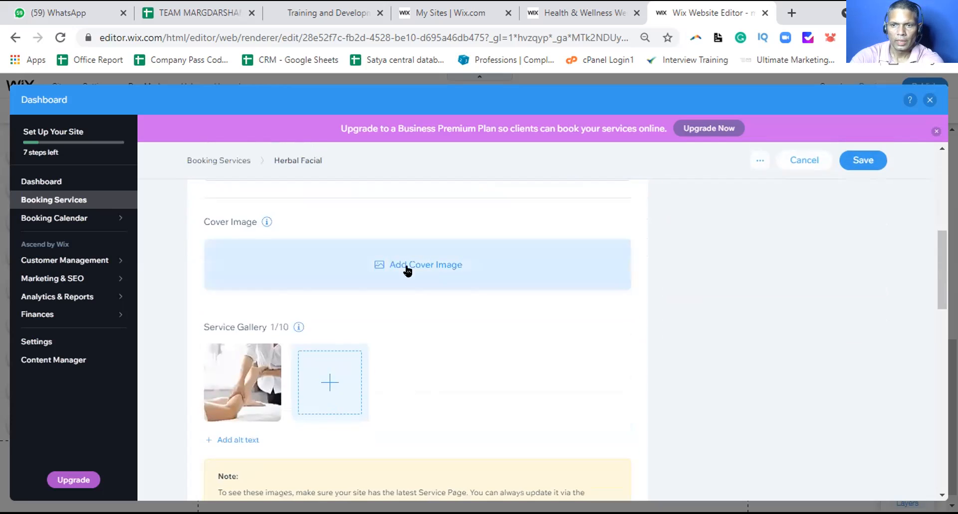
{"action": "scroll", "coordinate": [409, 266], "scroll_direction": "down", "scroll_amount": 3}
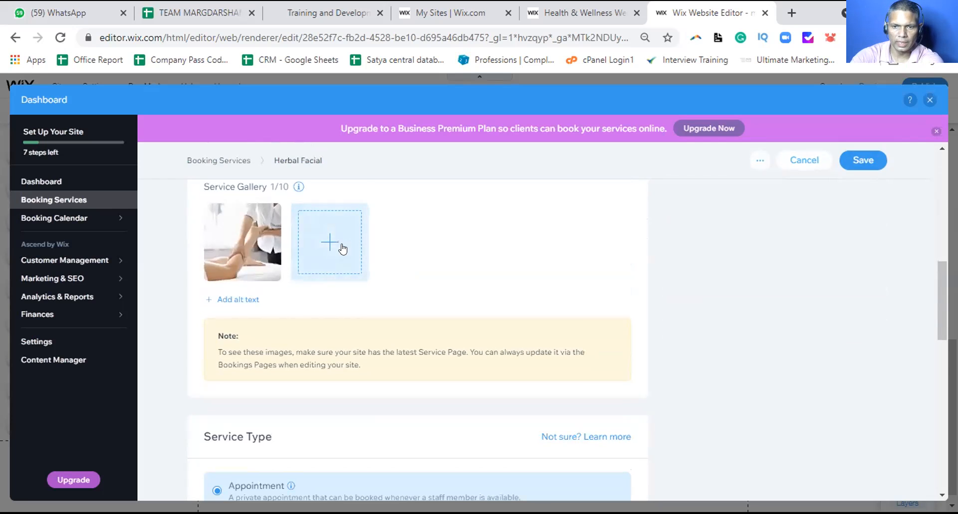
{"action": "scroll", "coordinate": [350, 253], "scroll_direction": "down", "scroll_amount": 3}
{"action": "scroll", "coordinate": [349, 253], "scroll_direction": "down", "scroll_amount": 2}
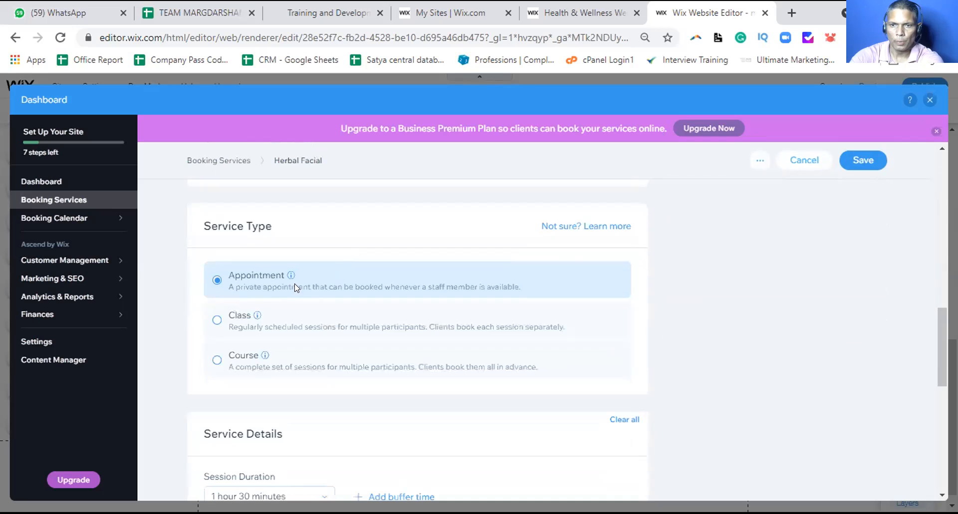
{"action": "scroll", "coordinate": [274, 285], "scroll_direction": "down", "scroll_amount": 4}
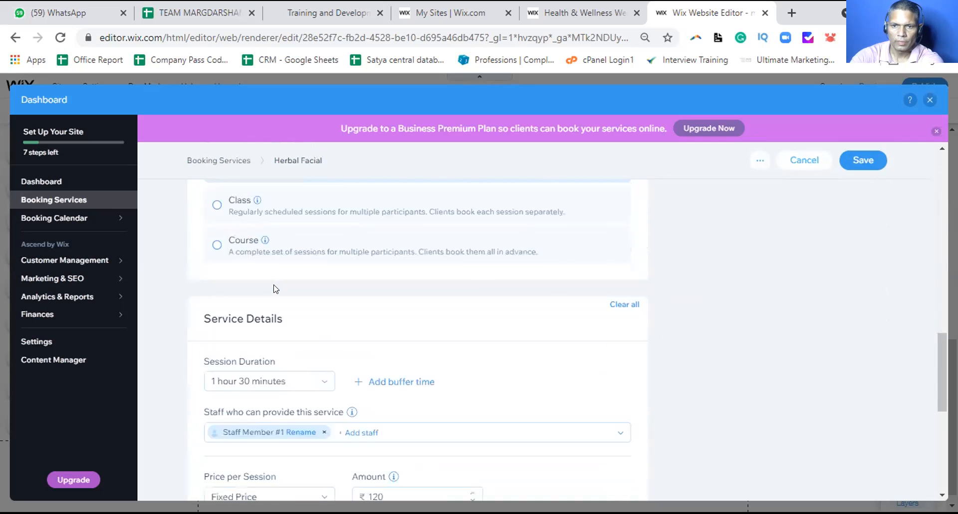
{"action": "scroll", "coordinate": [274, 284], "scroll_direction": "up", "scroll_amount": 2}
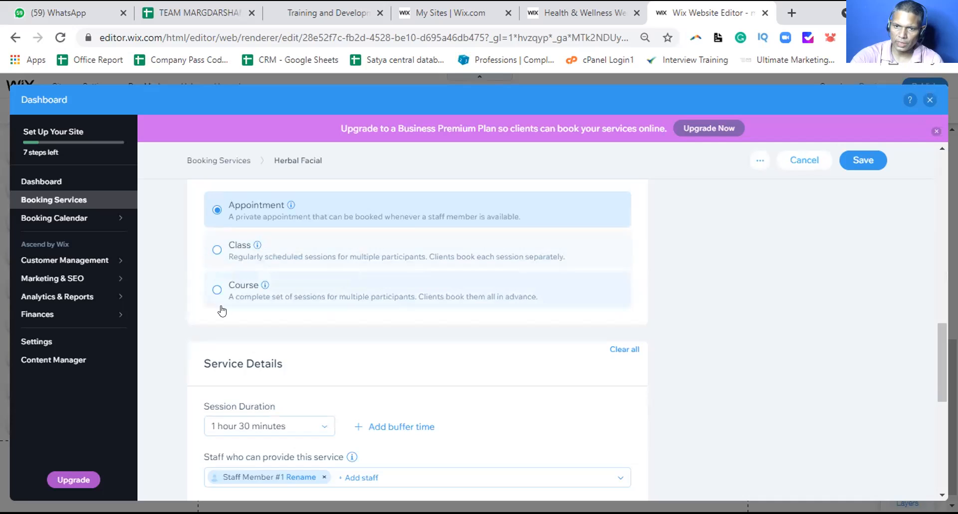
{"action": "scroll", "coordinate": [222, 311], "scroll_direction": "down", "scroll_amount": 3}
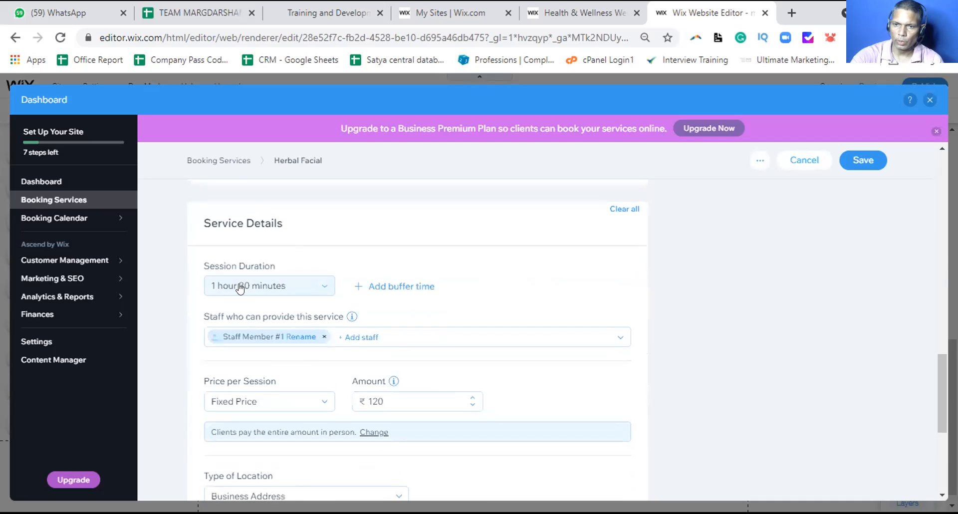
{"action": "scroll", "coordinate": [308, 377], "scroll_direction": "down", "scroll_amount": 2}
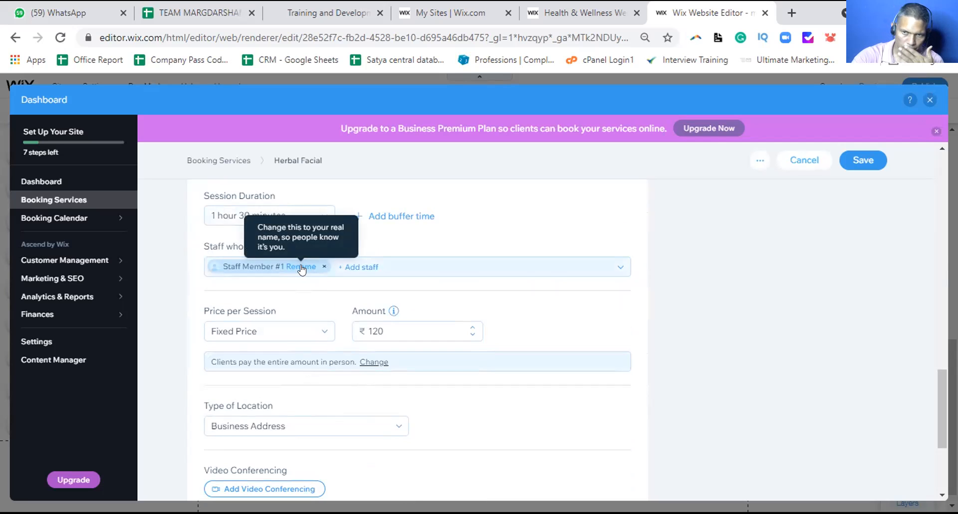
{"action": "left_click", "coordinate": [280, 332]}
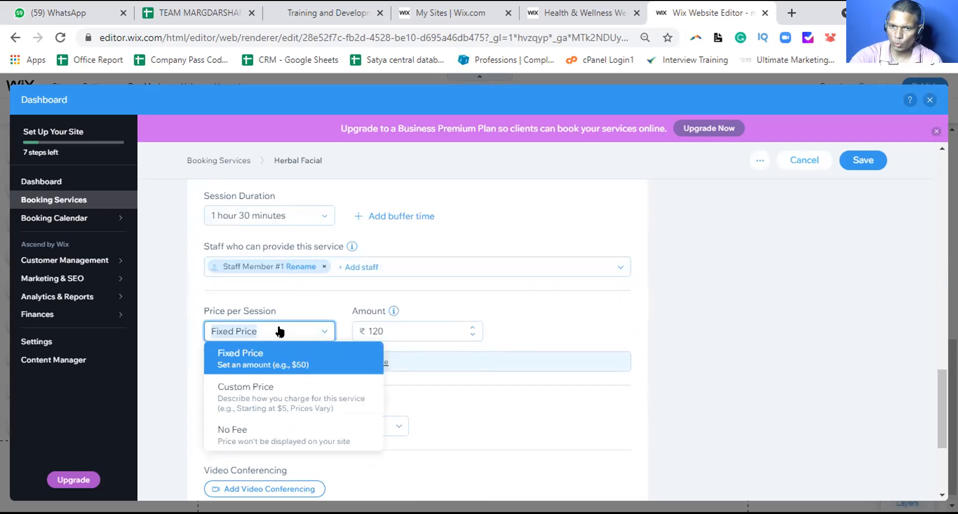
{"action": "left_click", "coordinate": [172, 309]}
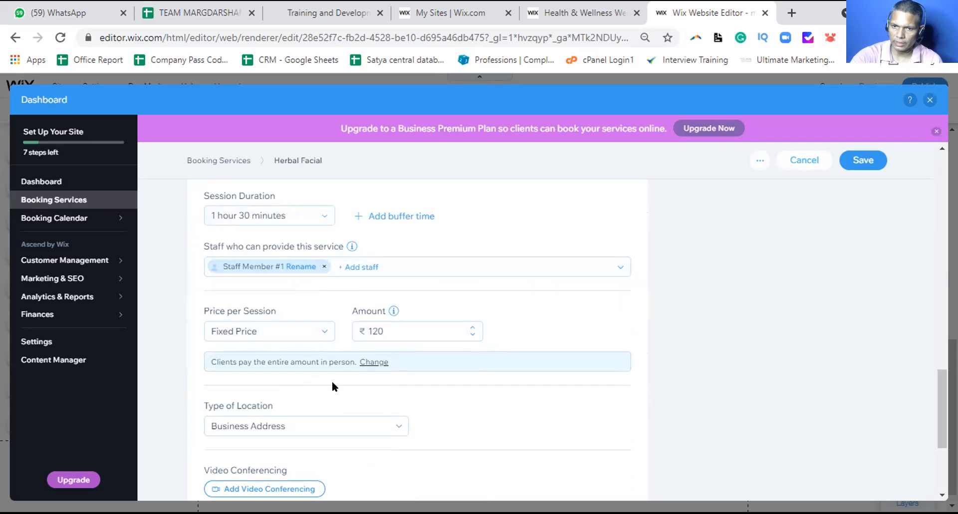
Keep Business Address as the location, review the Pricing Plans text, and save the service
{"action": "scroll", "coordinate": [331, 381], "scroll_direction": "down", "scroll_amount": 3}
{"action": "left_click", "coordinate": [295, 290]}
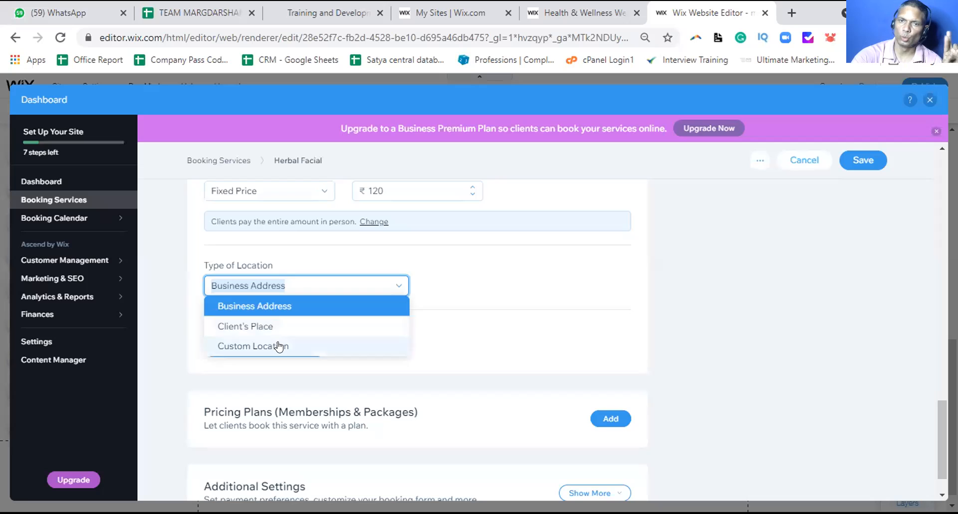
{"action": "left_click", "coordinate": [168, 289]}
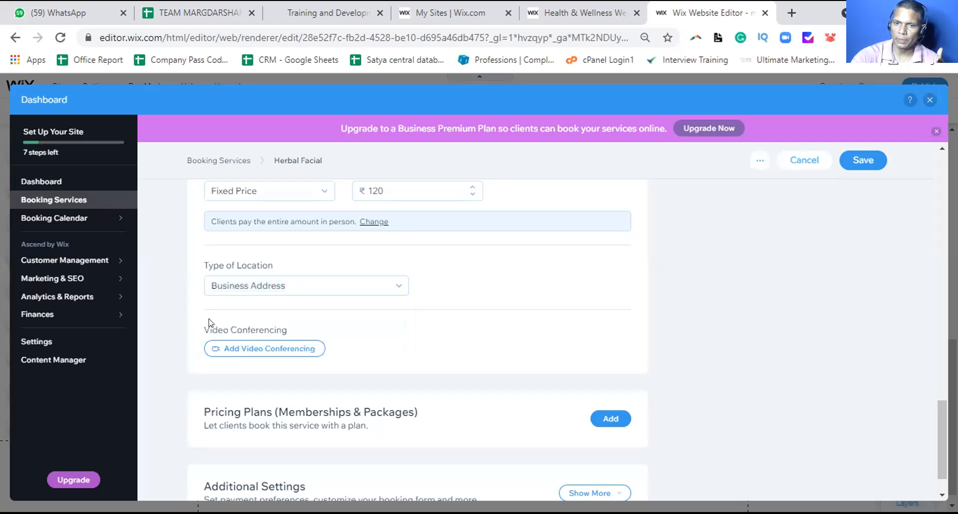
{"action": "scroll", "coordinate": [186, 331], "scroll_direction": "down", "scroll_amount": 1}
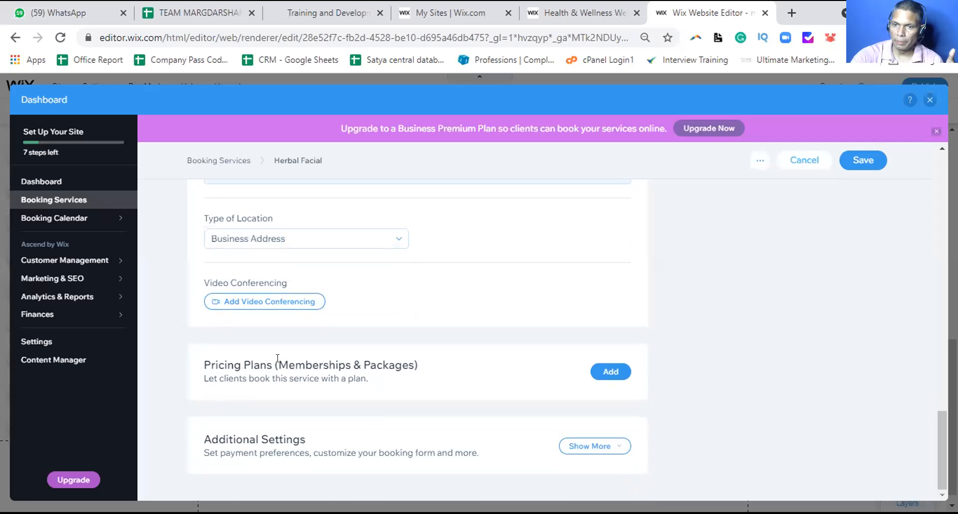
{"action": "left_click_drag", "start_coordinate": [280, 357], "coordinate": [417, 368]}
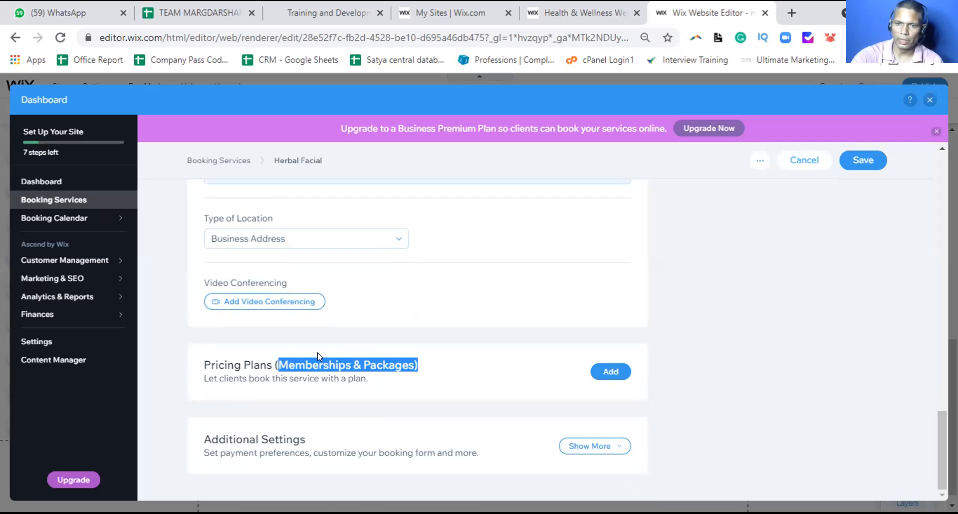
{"action": "left_click_drag", "start_coordinate": [273, 360], "coordinate": [380, 379]}
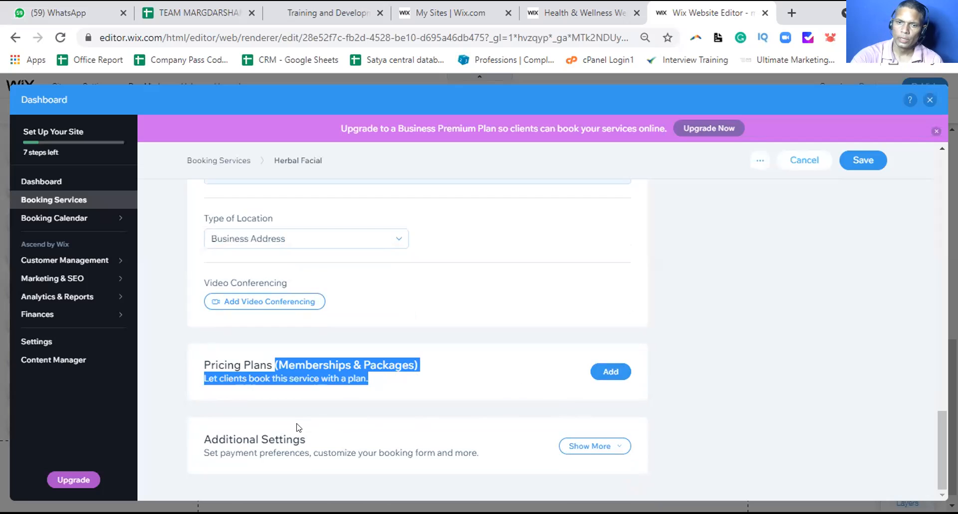
{"action": "left_click", "coordinate": [863, 159]}
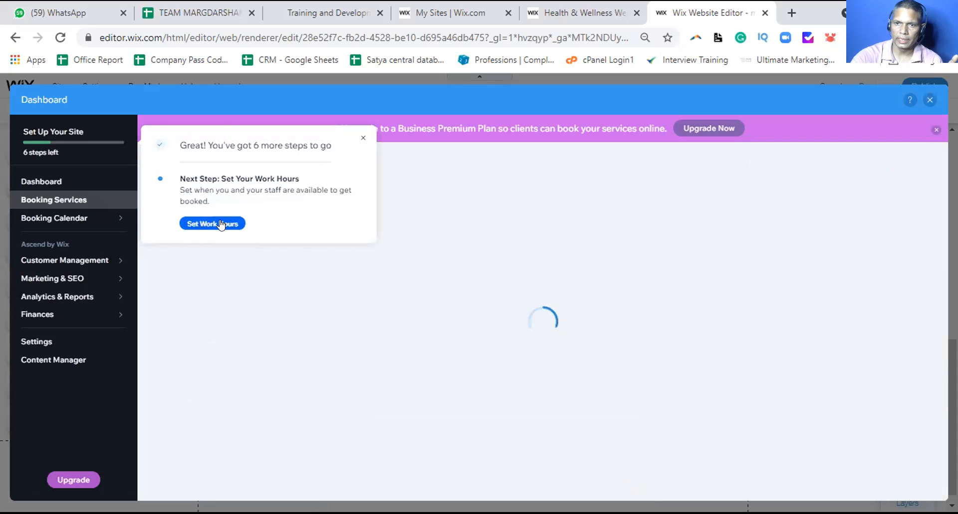
Dismiss the setup-steps popup and upgrade offer, then close the Booking Services dashboard
{"action": "left_click", "coordinate": [359, 140]}
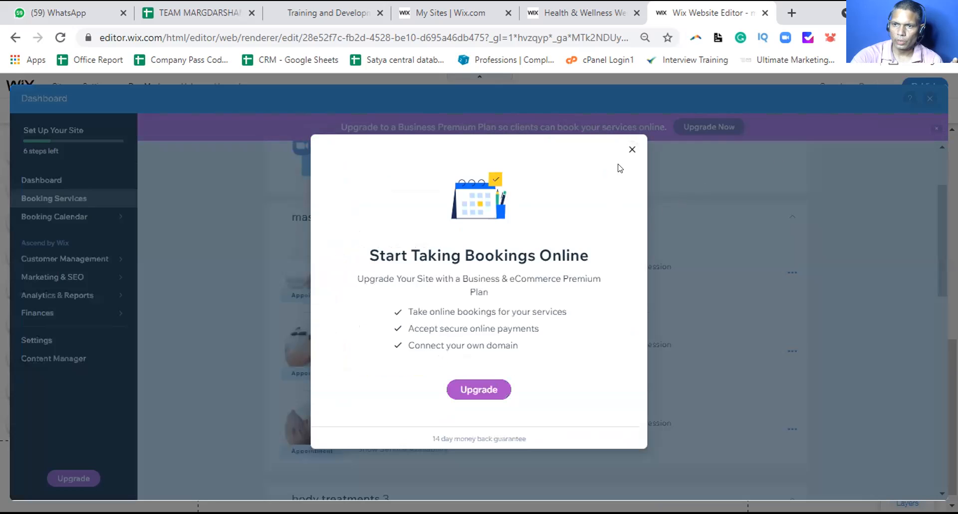
{"action": "left_click", "coordinate": [631, 151]}
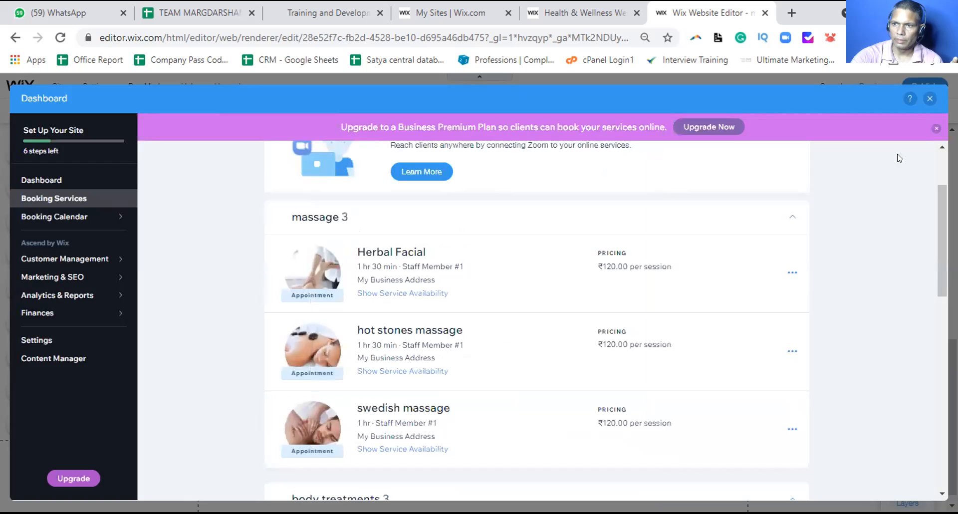
{"action": "left_click", "coordinate": [929, 98]}
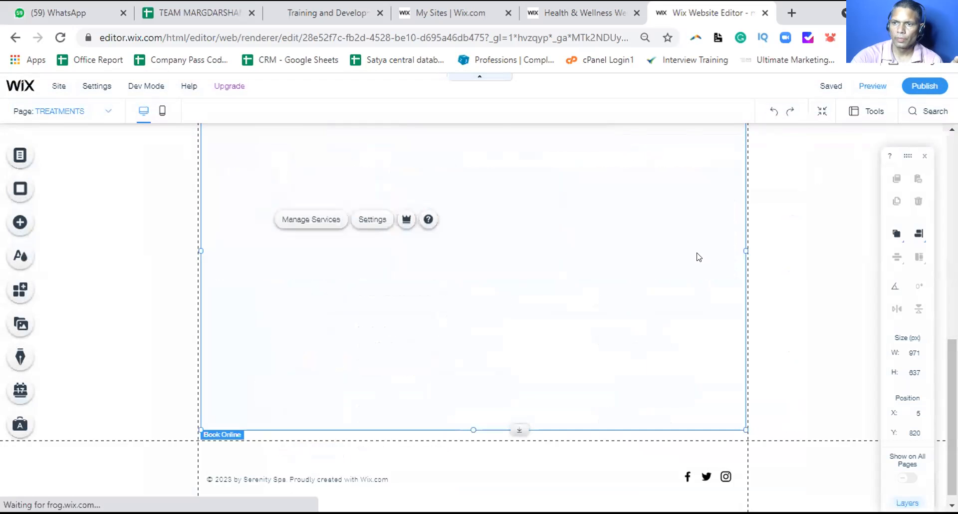
Check the TREATMENTS Book Online listing, then bring up the Menus & Pages list
{"action": "scroll", "coordinate": [697, 257], "scroll_direction": "up", "scroll_amount": 7}
{"action": "scroll", "coordinate": [686, 269], "scroll_direction": "up", "scroll_amount": 2}
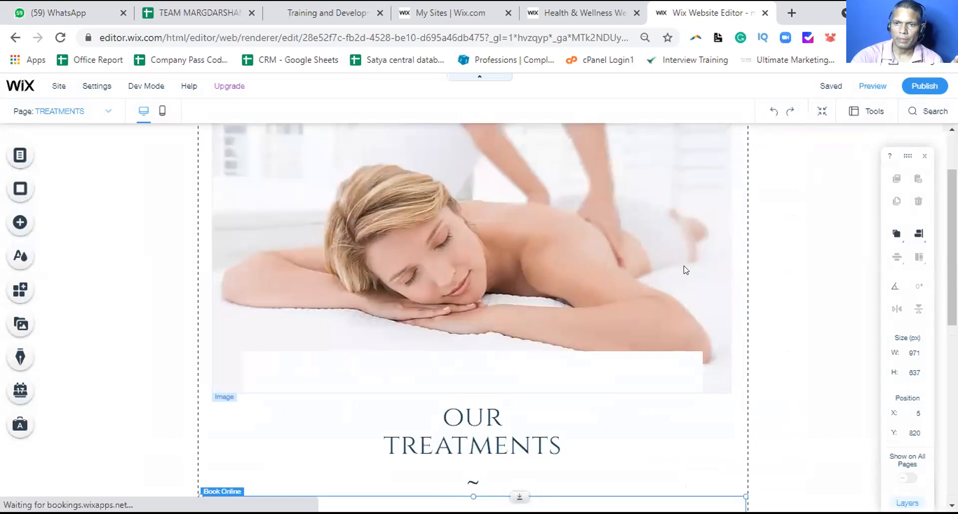
{"action": "scroll", "coordinate": [647, 354], "scroll_direction": "down", "scroll_amount": 5}
{"action": "scroll", "coordinate": [633, 366], "scroll_direction": "down", "scroll_amount": 3}
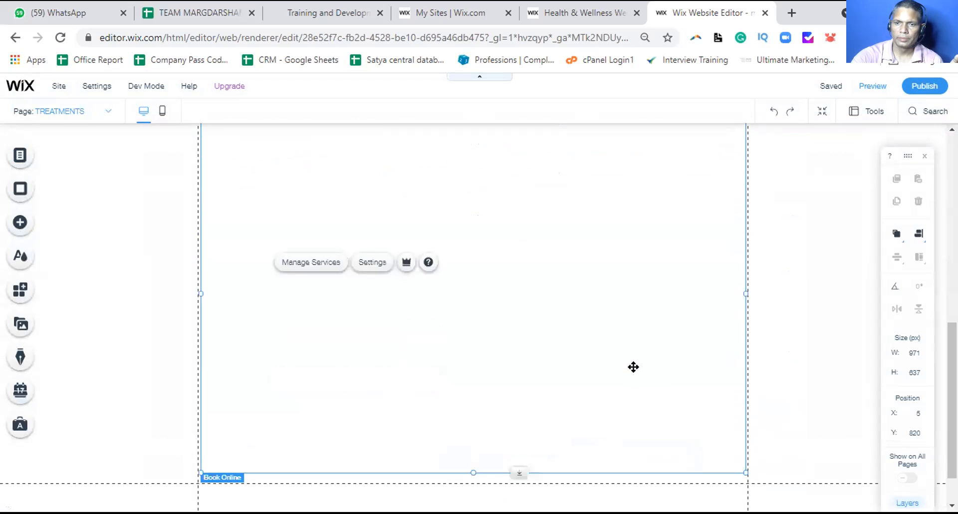
{"action": "scroll", "coordinate": [629, 353], "scroll_direction": "up", "scroll_amount": 2}
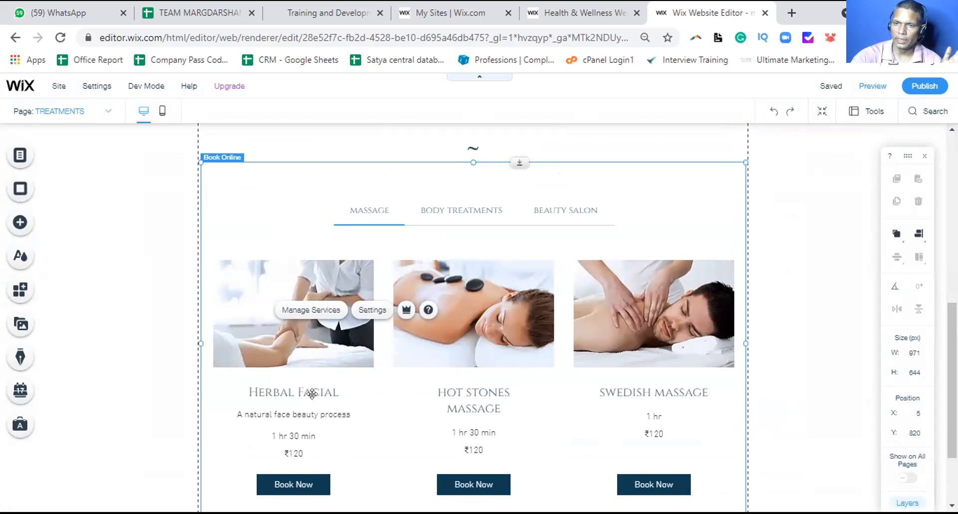
{"action": "scroll", "coordinate": [414, 314], "scroll_direction": "up", "scroll_amount": 8}
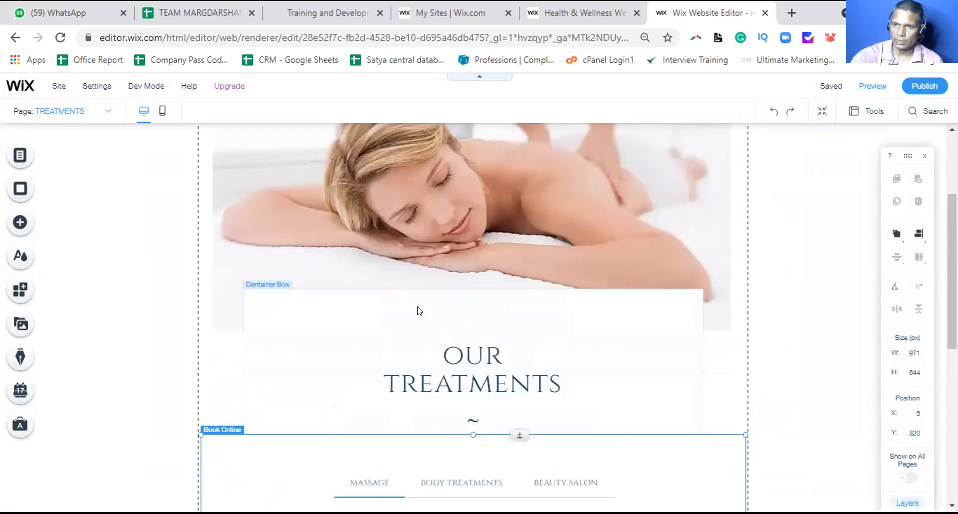
{"action": "scroll", "coordinate": [417, 310], "scroll_direction": "up", "scroll_amount": 1}
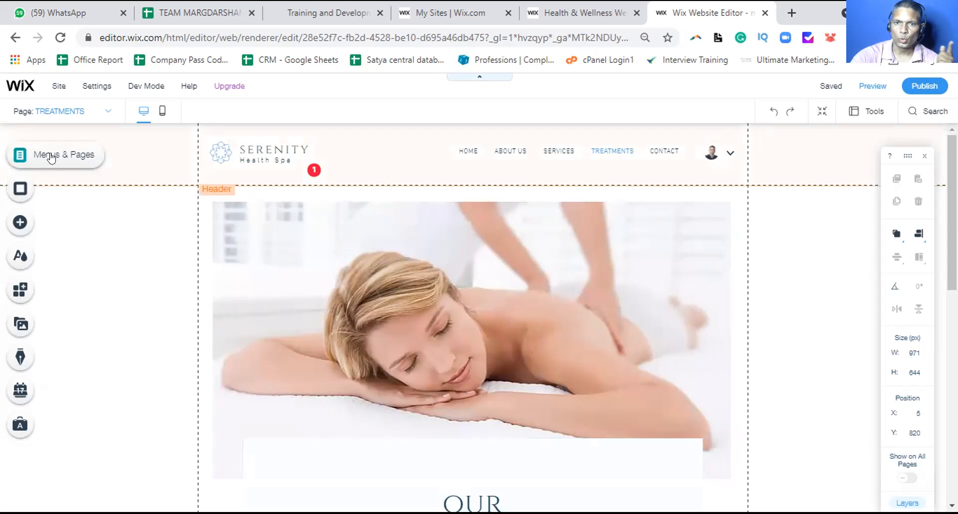
{"action": "left_click", "coordinate": [50, 157]}
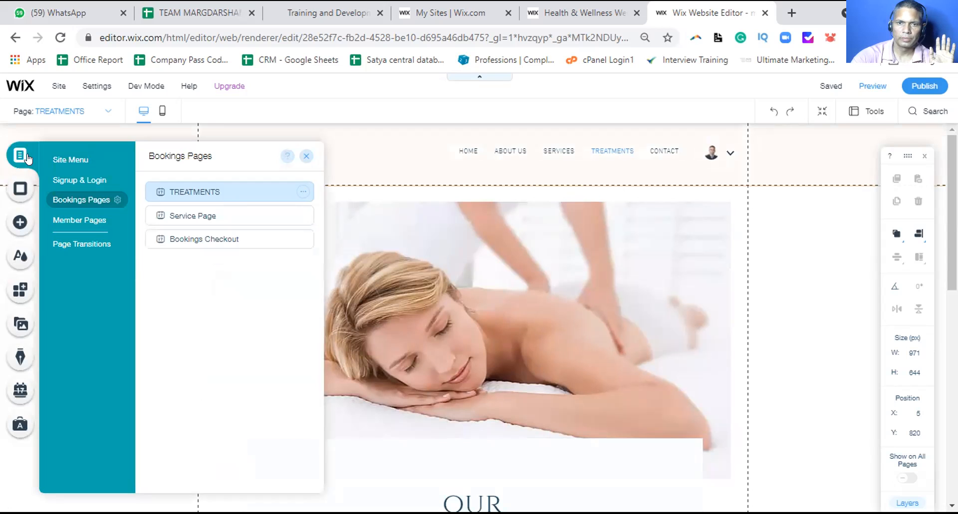
Open the CONTACT page from the Site Menu and scroll down to its form and map
{"action": "left_click", "coordinate": [71, 159]}
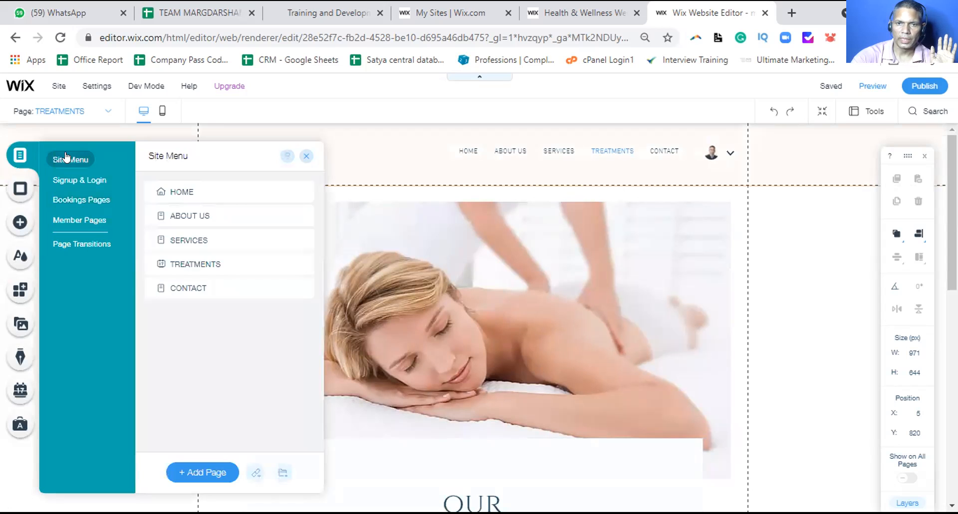
{"action": "left_click", "coordinate": [208, 278]}
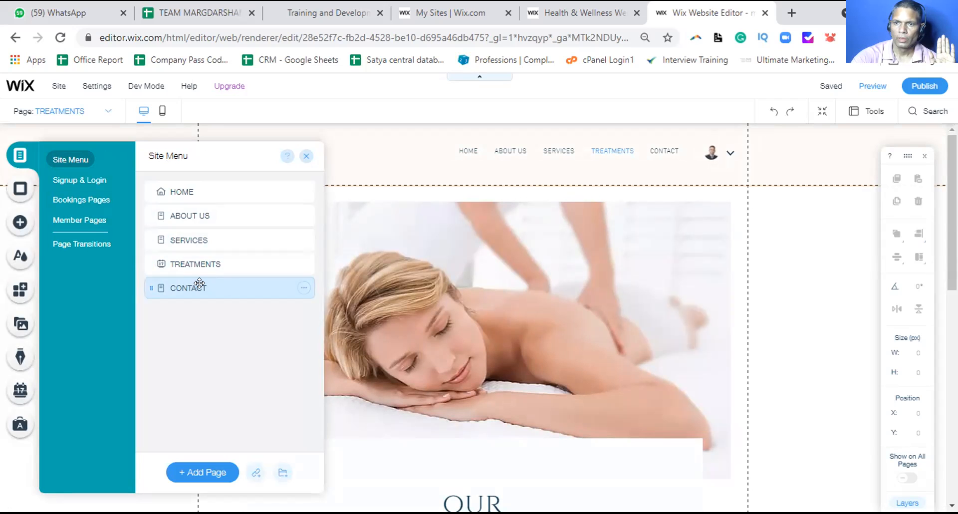
{"action": "scroll", "coordinate": [944, 157], "scroll_direction": "down", "scroll_amount": 3}
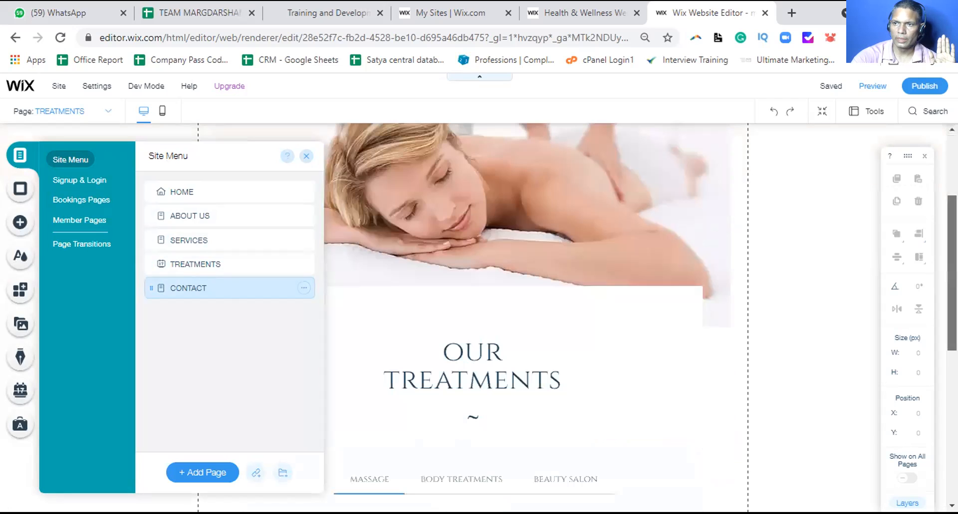
{"action": "scroll", "coordinate": [282, 321], "scroll_direction": "up", "scroll_amount": 3}
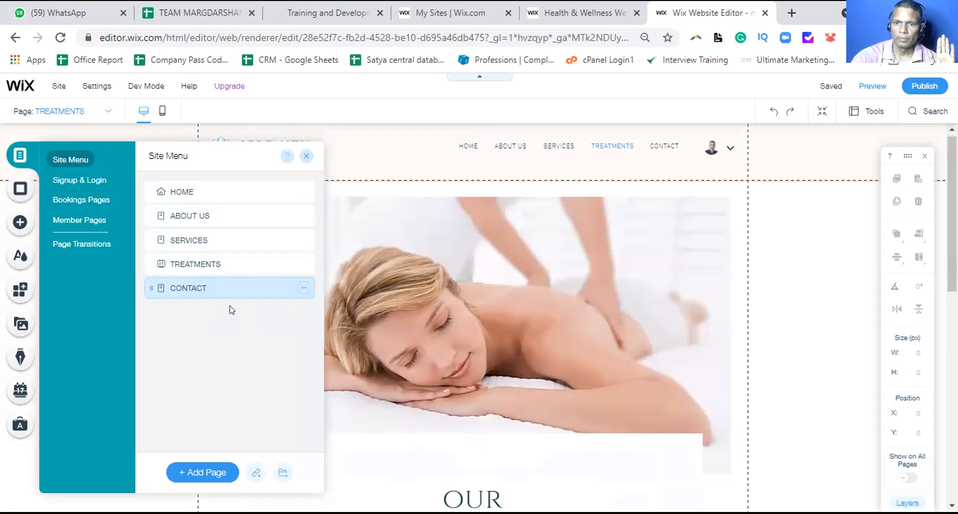
{"action": "left_click", "coordinate": [243, 287]}
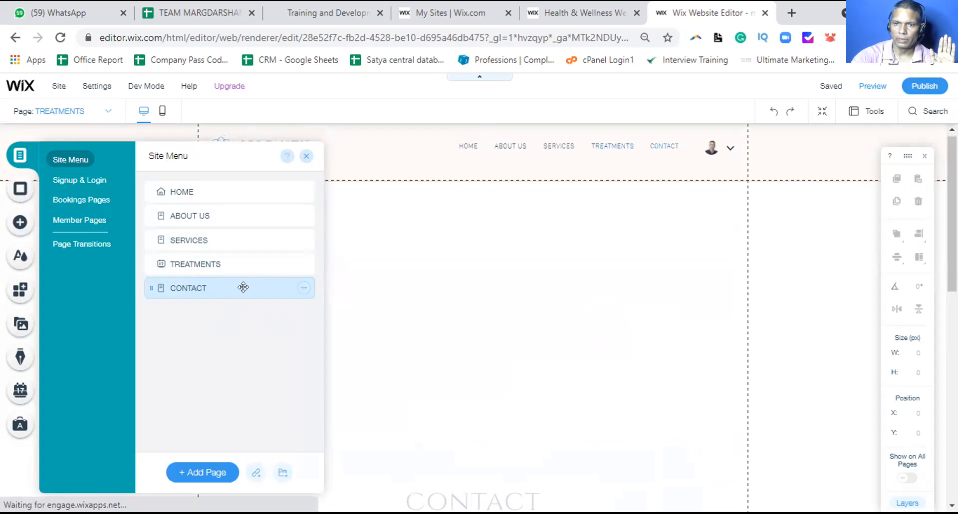
{"action": "left_click", "coordinate": [306, 158]}
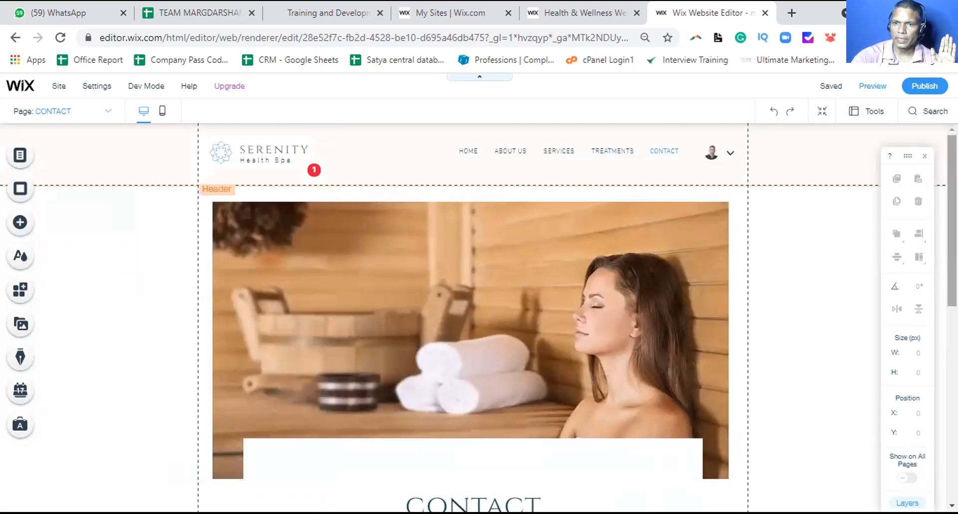
{"action": "scroll", "coordinate": [754, 233], "scroll_direction": "down", "scroll_amount": 2}
{"action": "scroll", "coordinate": [472, 317], "scroll_direction": "down", "scroll_amount": 4}
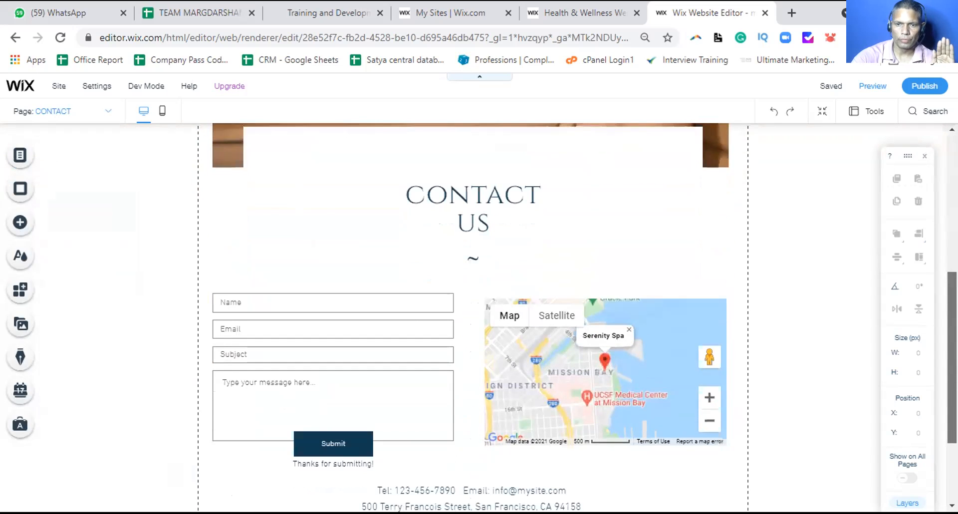
{"action": "scroll", "coordinate": [473, 317], "scroll_direction": "down", "scroll_amount": 2}
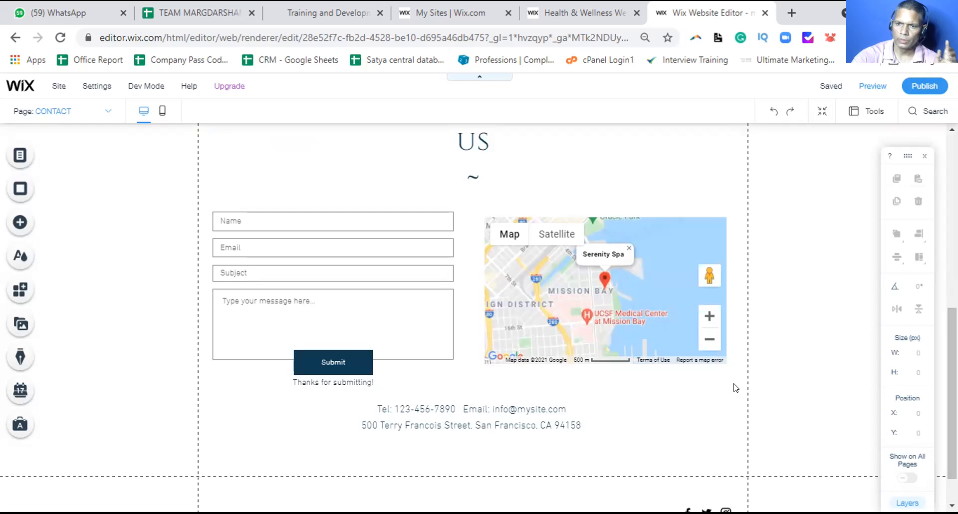
{"action": "left_click", "coordinate": [473, 410]}
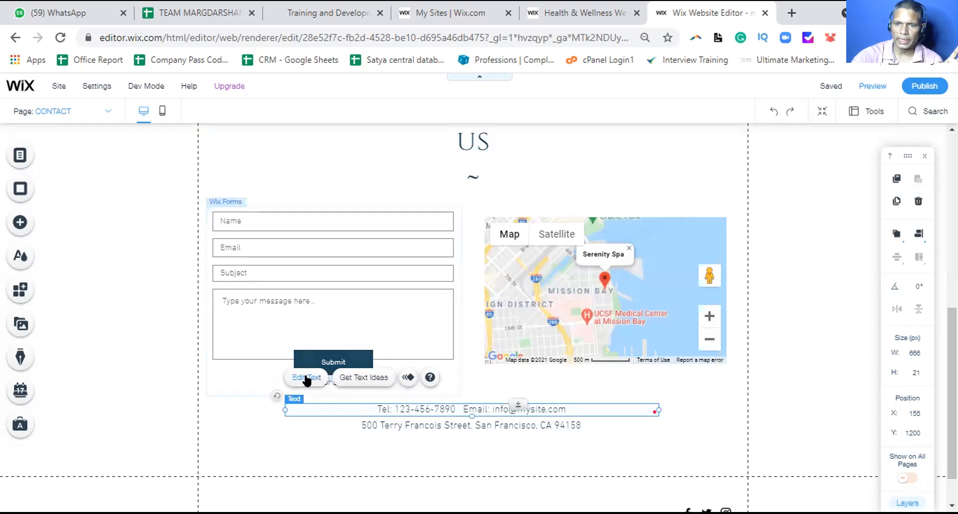
{"action": "double_click", "coordinate": [402, 406]}
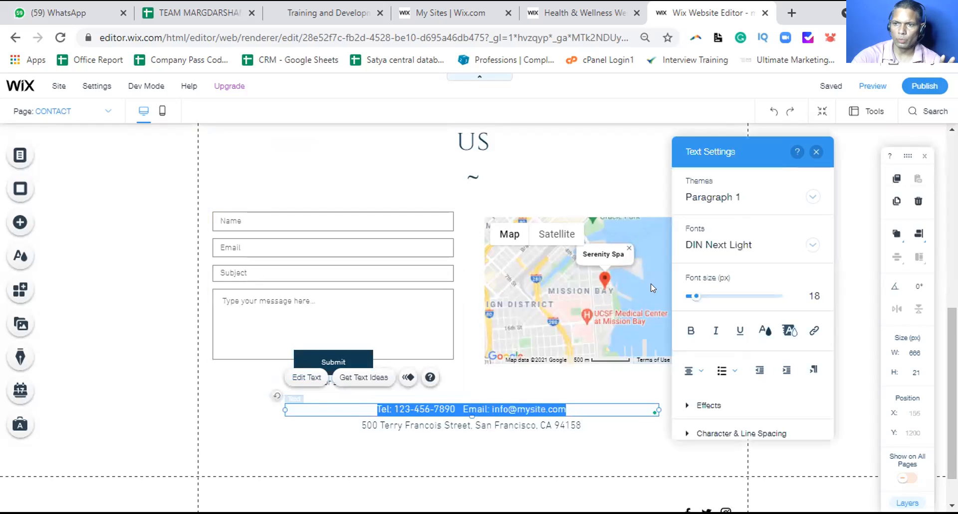
{"action": "double_click", "coordinate": [420, 408]}
{"action": "left_click_drag", "start_coordinate": [455, 404], "coordinate": [392, 402]}
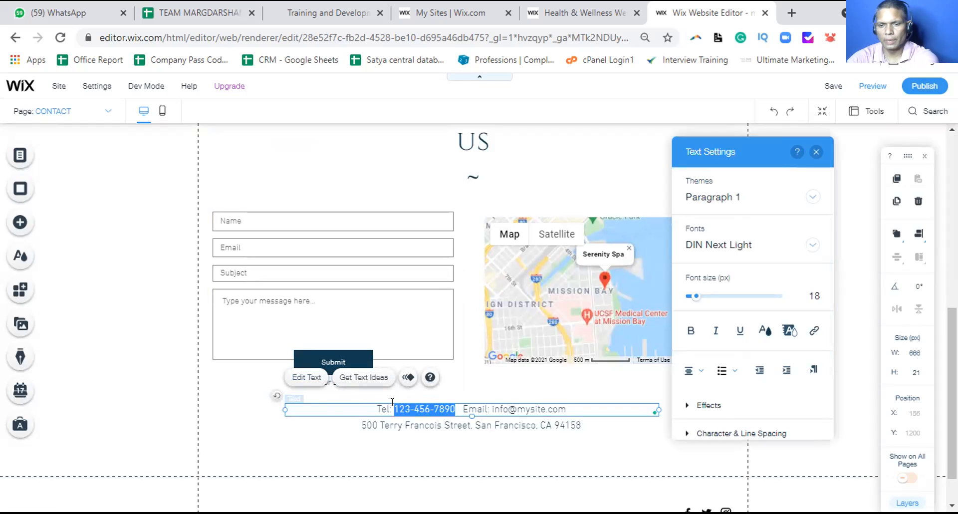
{"action": "type", "text": "981"}
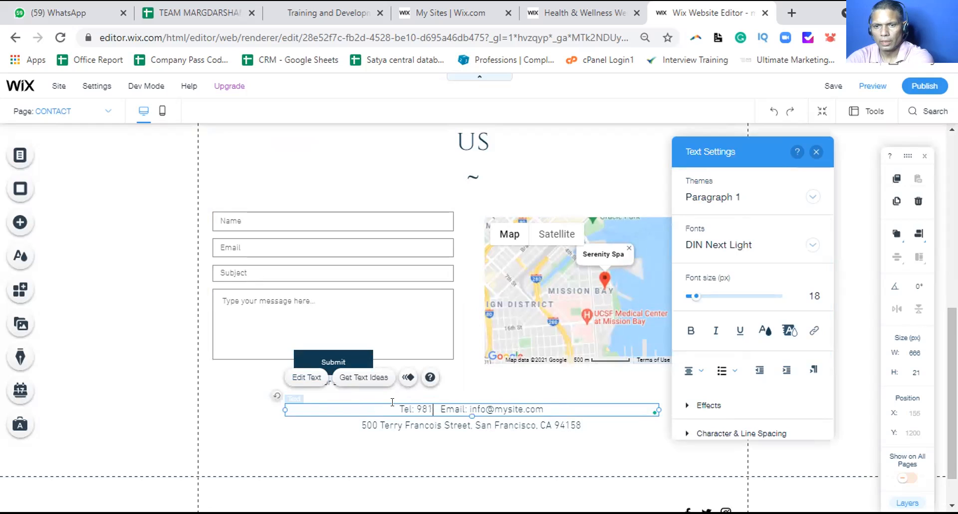
{"action": "key", "text": "BackSpace"}
{"action": "key", "text": "BackSpace"}
{"action": "key", "text": "BackSpace"}
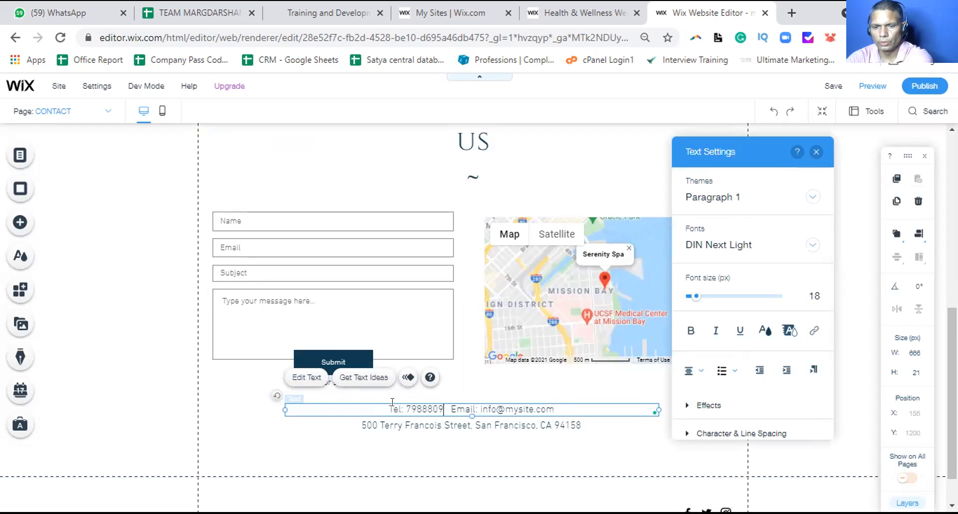
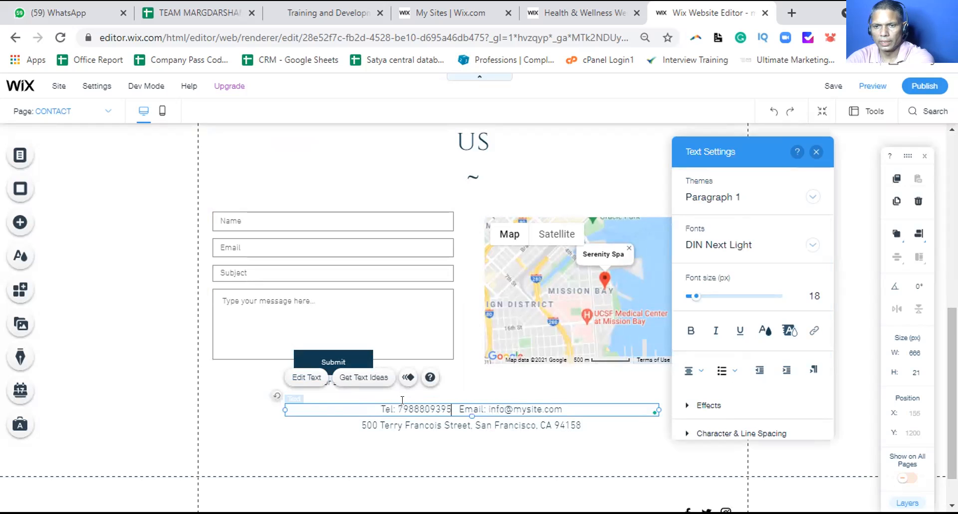
{"action": "left_click", "coordinate": [474, 425]}
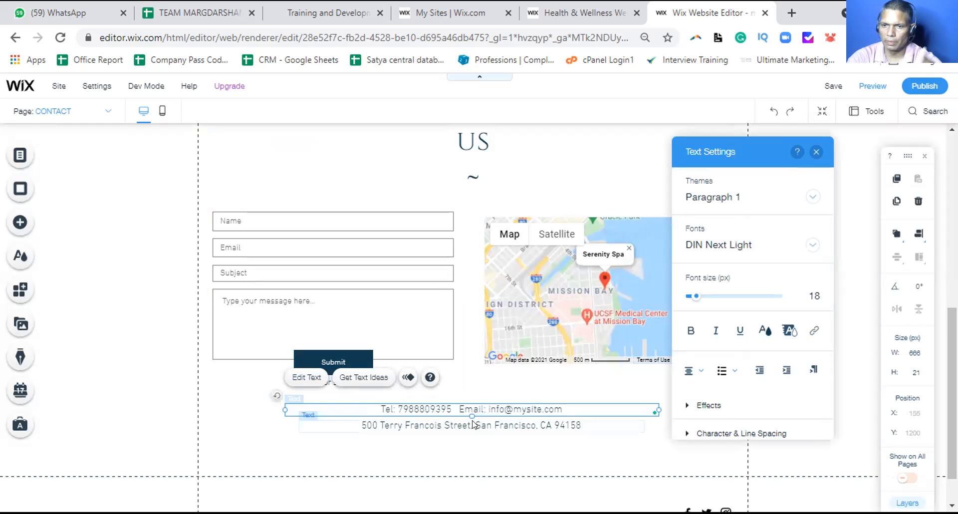
{"action": "scroll", "coordinate": [577, 402], "scroll_direction": "down", "scroll_amount": 1}
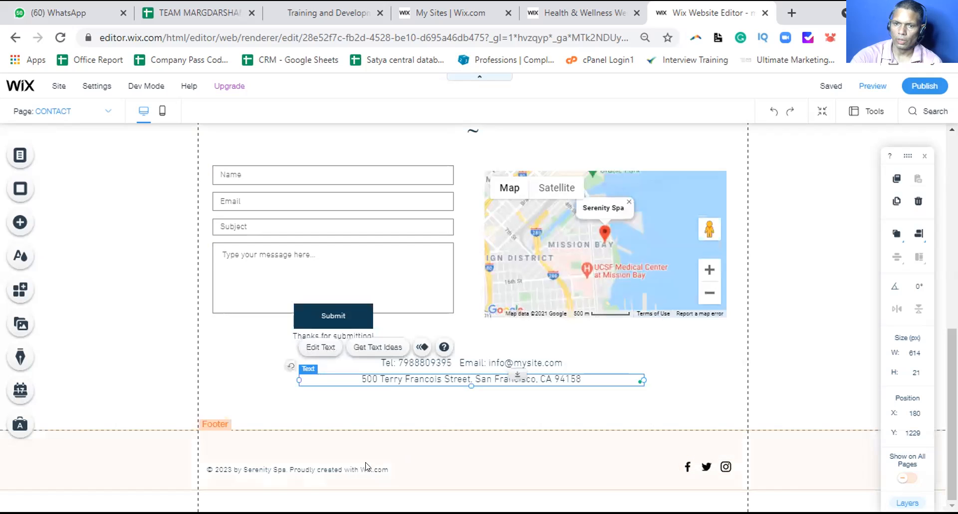
Edit the footer credit to read '© 2021 by' followed by the owner's name
{"action": "left_click", "coordinate": [342, 467]}
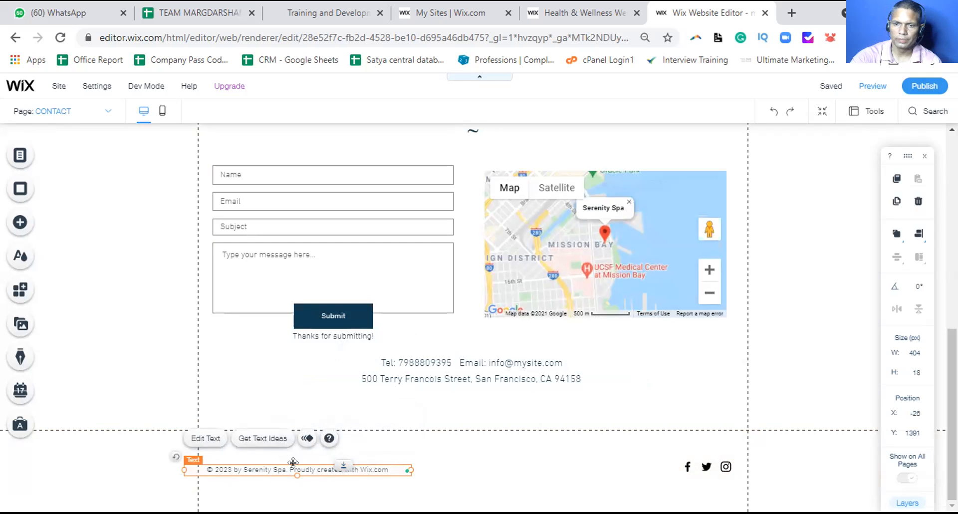
{"action": "double_click", "coordinate": [277, 466]}
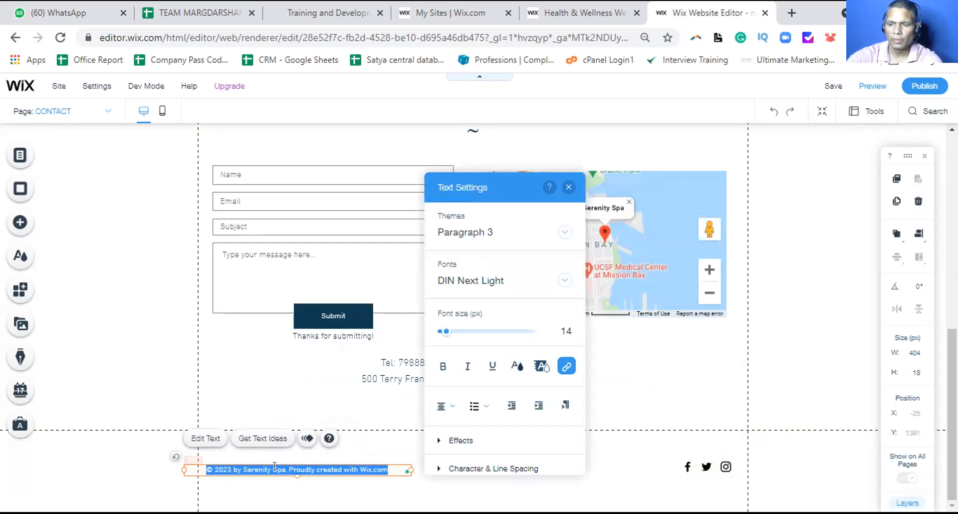
{"action": "key", "text": "End"}
{"action": "key", "text": "shift+Left"}
{"action": "key", "text": "shift+Left"}
{"action": "key", "text": "shift+Left"}
{"action": "key", "text": "shift+Left"}
{"action": "key", "text": "shift+Left"}
{"action": "key", "text": "shift+Left"}
{"action": "key", "text": "shift+Left"}
{"action": "key", "text": "shift+Left"}
{"action": "key", "text": "shift+Left"}
{"action": "key", "text": "shift+Left"}
{"action": "key", "text": "shift+Left"}
{"action": "key", "text": "shift+Left"}
{"action": "key", "text": "shift+Left"}
{"action": "key", "text": "shift+Left"}
{"action": "key", "text": "shift+Left"}
{"action": "key", "text": "shift+Left"}
{"action": "key", "text": "shift+Left"}
{"action": "key", "text": "shift+Left"}
{"action": "key", "text": "shift+Left"}
{"action": "key", "text": "shift+Left"}
{"action": "key", "text": "shift+Left"}
{"action": "key", "text": "shift+Left"}
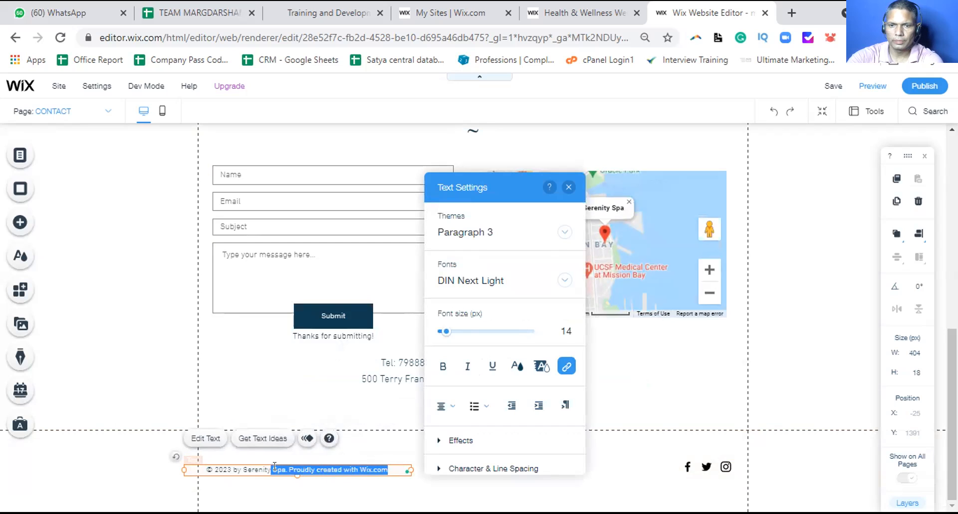
{"action": "type", "text": "1"}
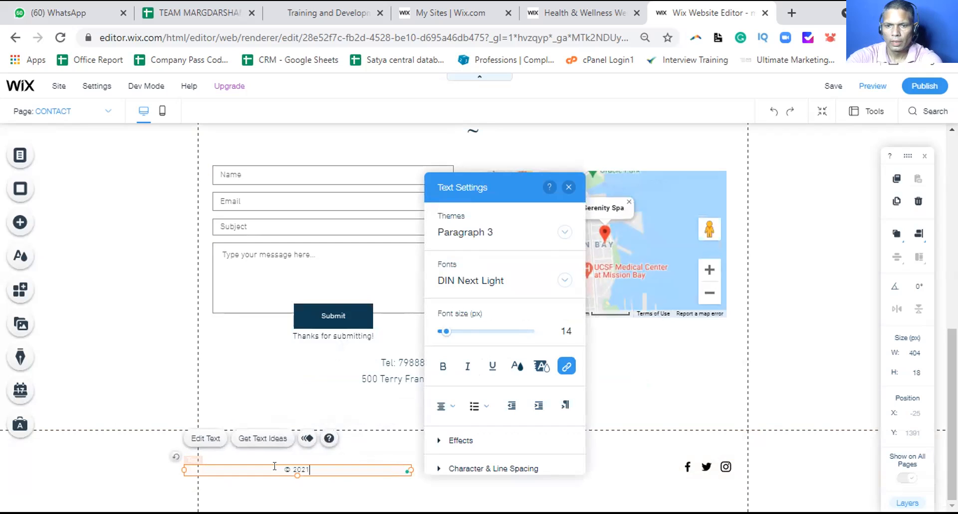
{"action": "type", "text": " by"}
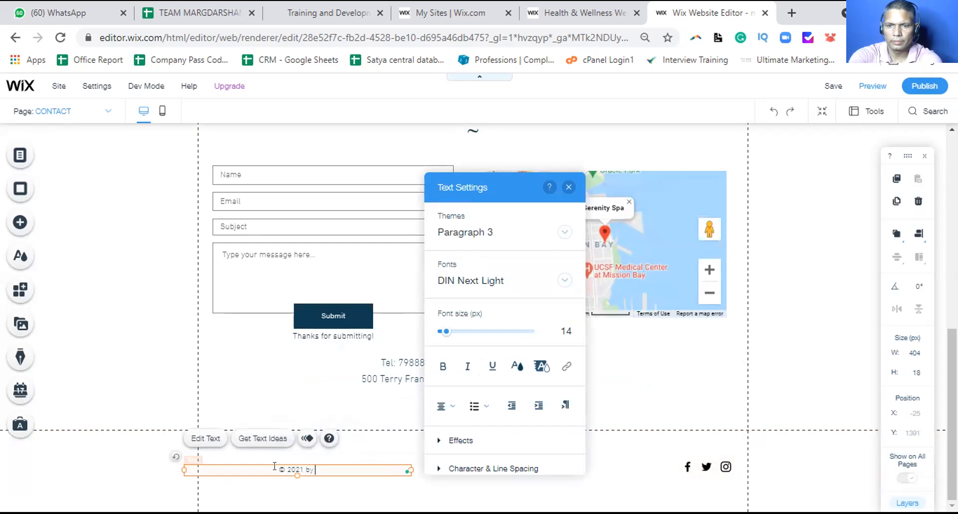
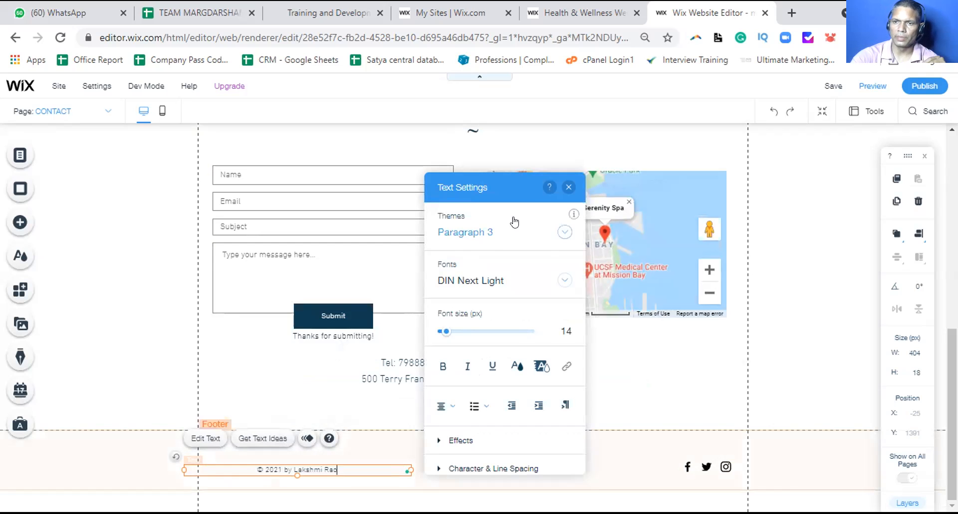
{"action": "left_click", "coordinate": [569, 186]}
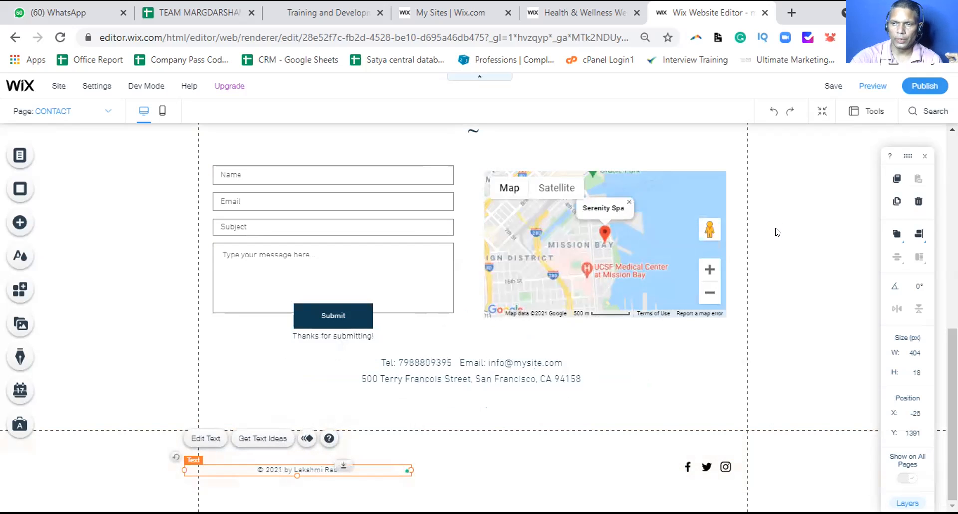
{"action": "scroll", "coordinate": [776, 231], "scroll_direction": "up", "scroll_amount": 10}
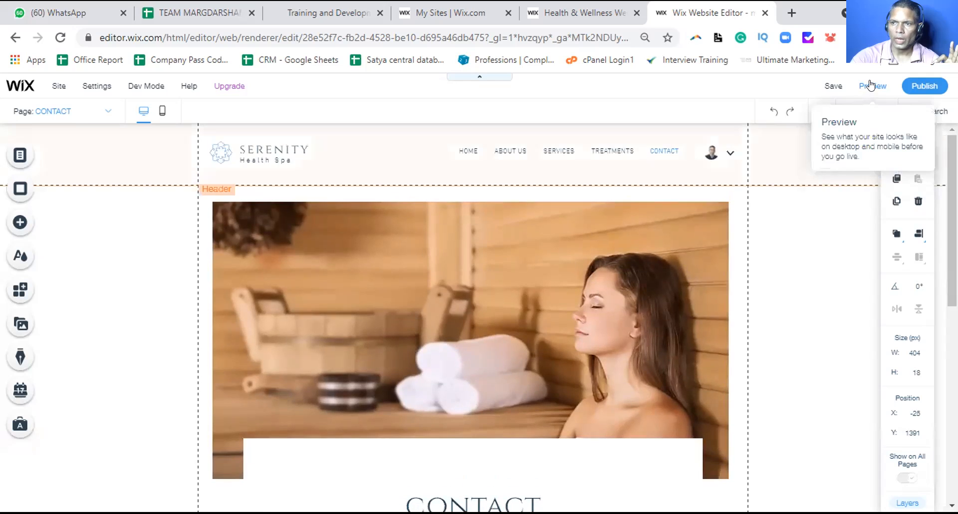
Enter Preview and scroll the Home page from the welcome banner to the footer and back
{"action": "left_click", "coordinate": [870, 87]}
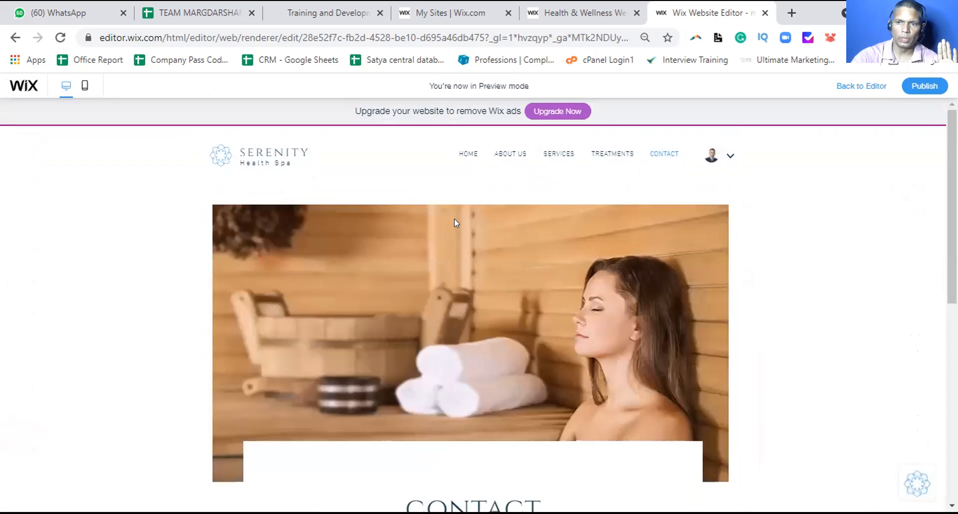
{"action": "scroll", "coordinate": [452, 221], "scroll_direction": "down", "scroll_amount": 10}
{"action": "scroll", "coordinate": [453, 225], "scroll_direction": "up", "scroll_amount": 10}
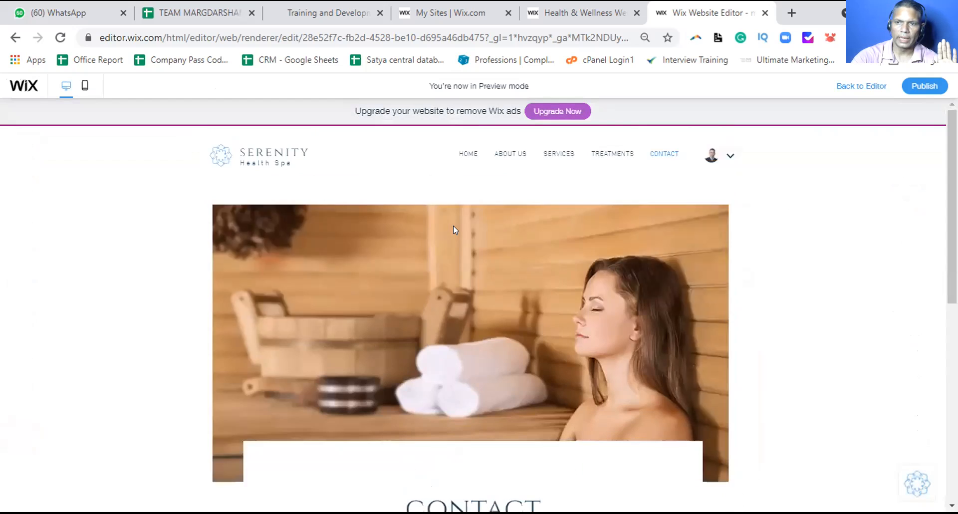
{"action": "left_click", "coordinate": [463, 155]}
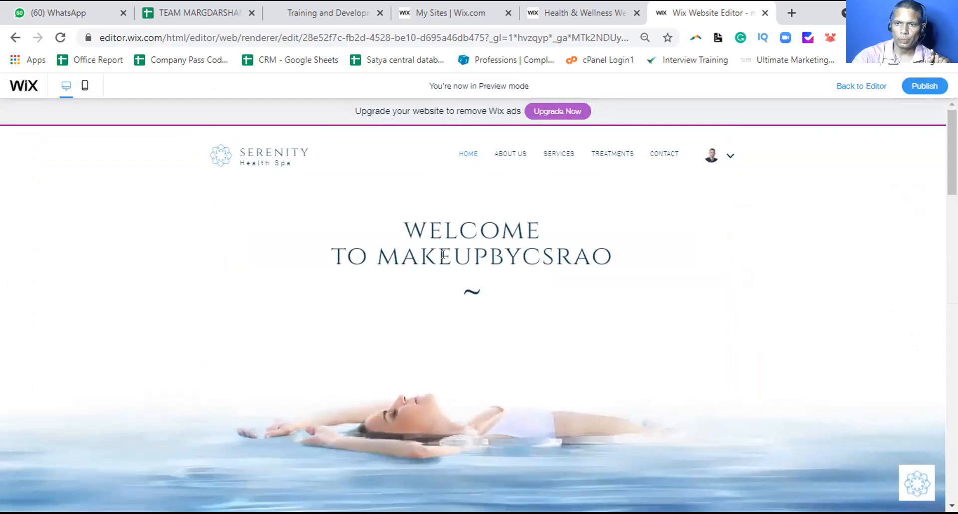
{"action": "scroll", "coordinate": [443, 255], "scroll_direction": "down", "scroll_amount": 10}
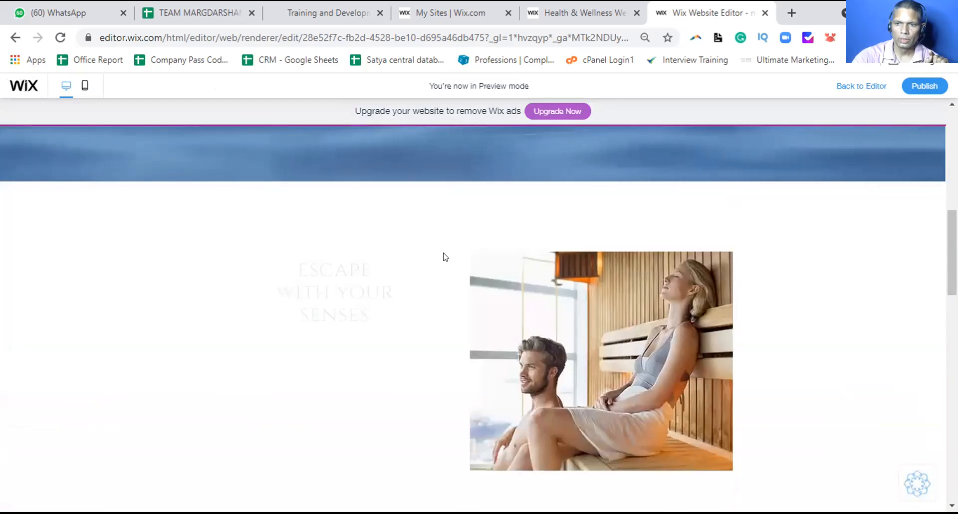
{"action": "scroll", "coordinate": [445, 257], "scroll_direction": "down", "scroll_amount": 15}
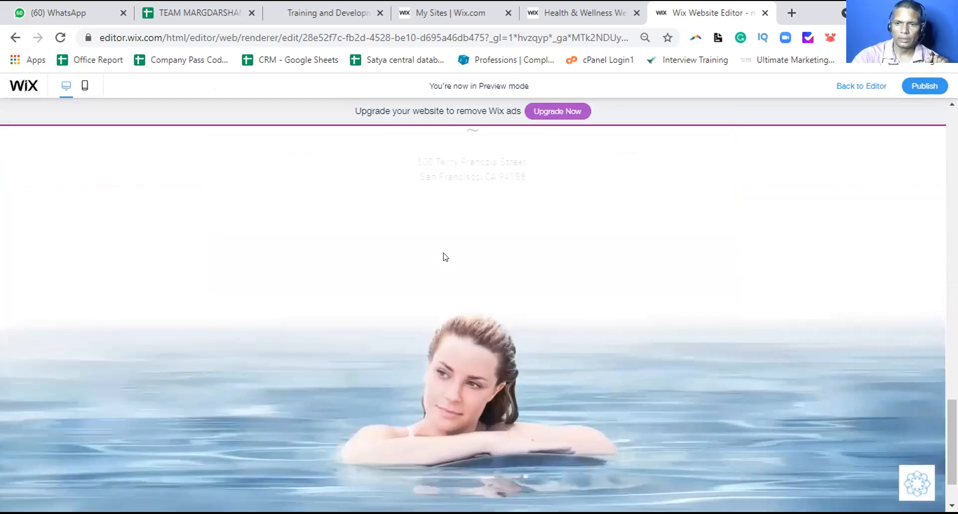
{"action": "scroll", "coordinate": [445, 257], "scroll_direction": "down", "scroll_amount": 2}
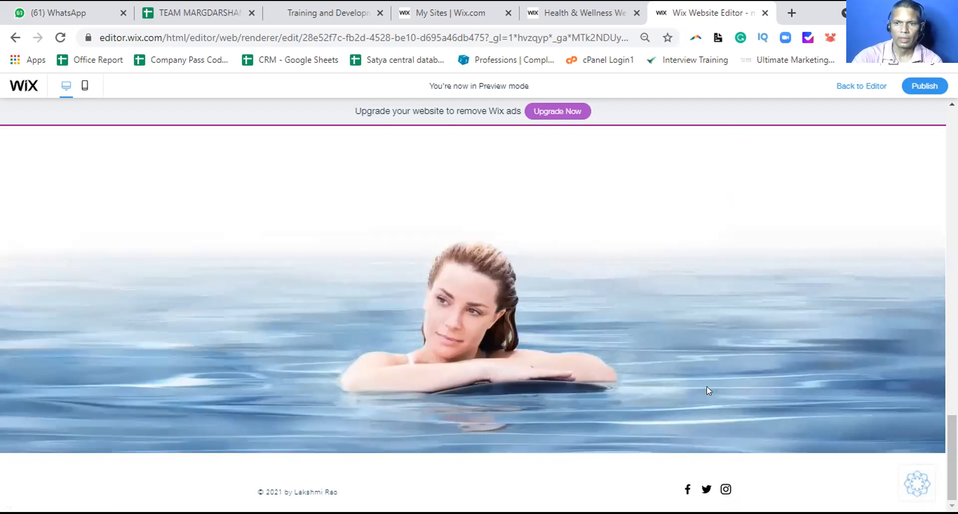
{"action": "scroll", "coordinate": [706, 386], "scroll_direction": "up", "scroll_amount": 5}
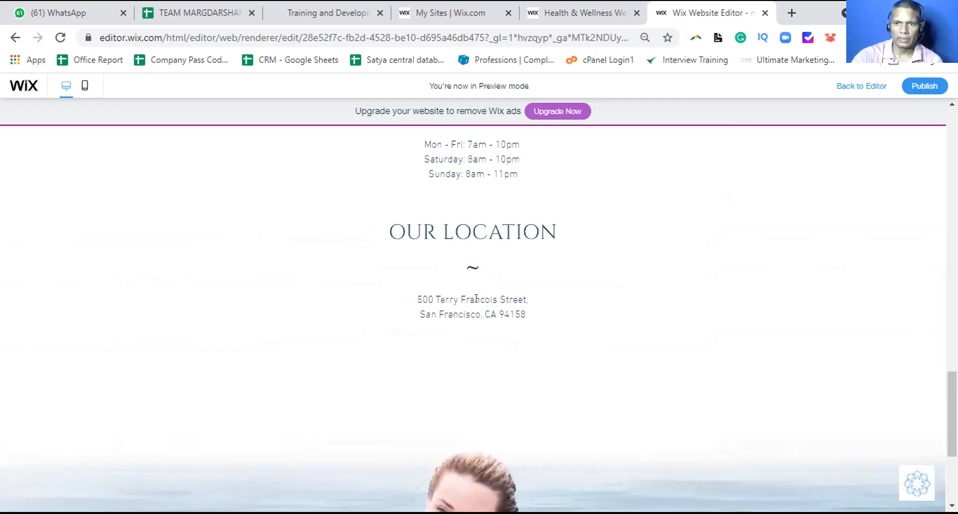
{"action": "scroll", "coordinate": [476, 298], "scroll_direction": "up", "scroll_amount": 10}
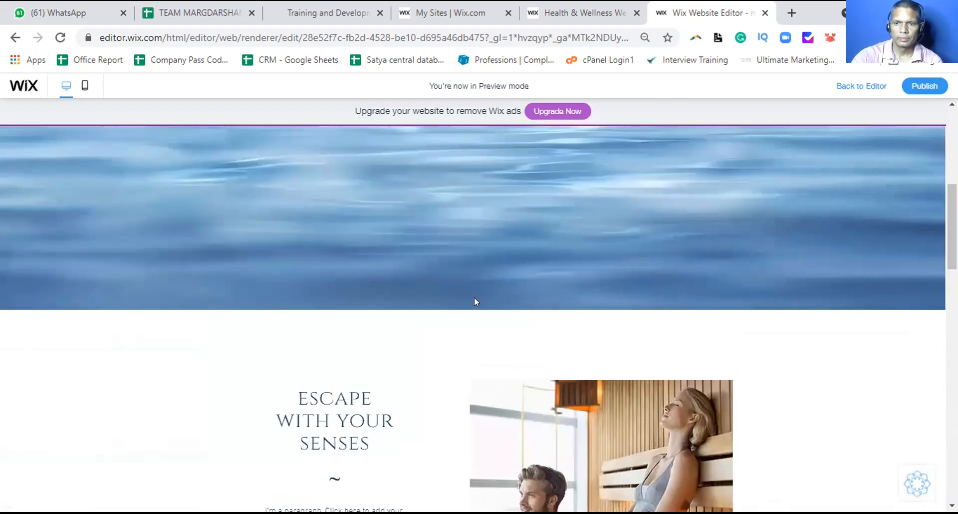
{"action": "scroll", "coordinate": [474, 301], "scroll_direction": "up", "scroll_amount": 5}
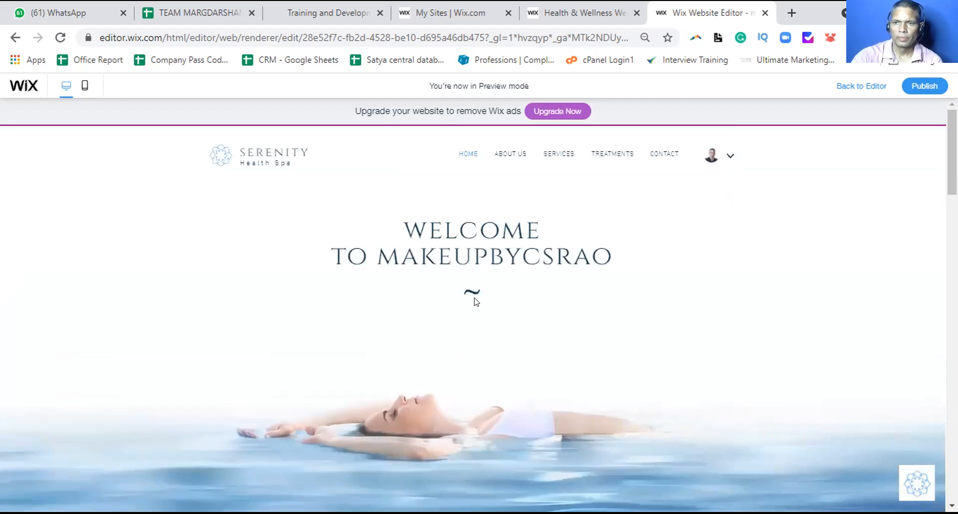
In preview, visit the About Us page, then scroll through the Services page
{"action": "left_click", "coordinate": [504, 153]}
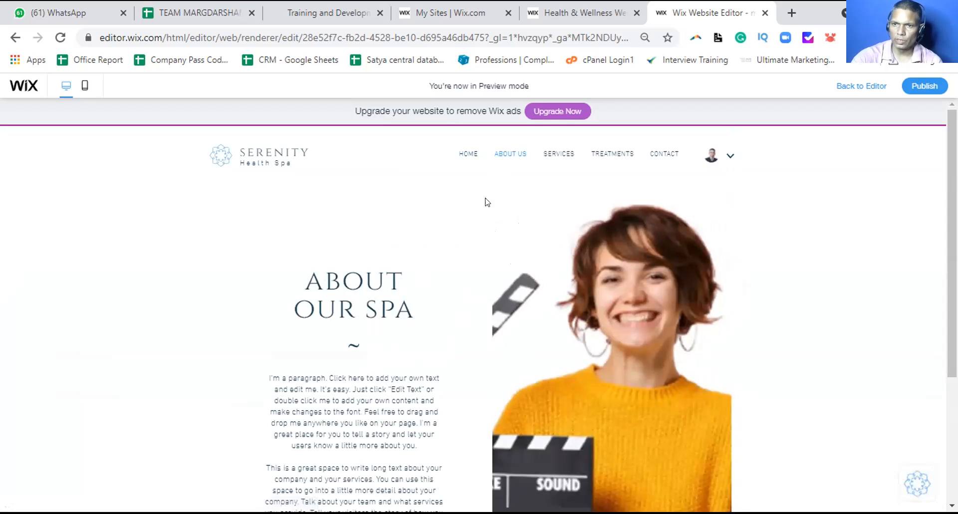
{"action": "left_click", "coordinate": [554, 154]}
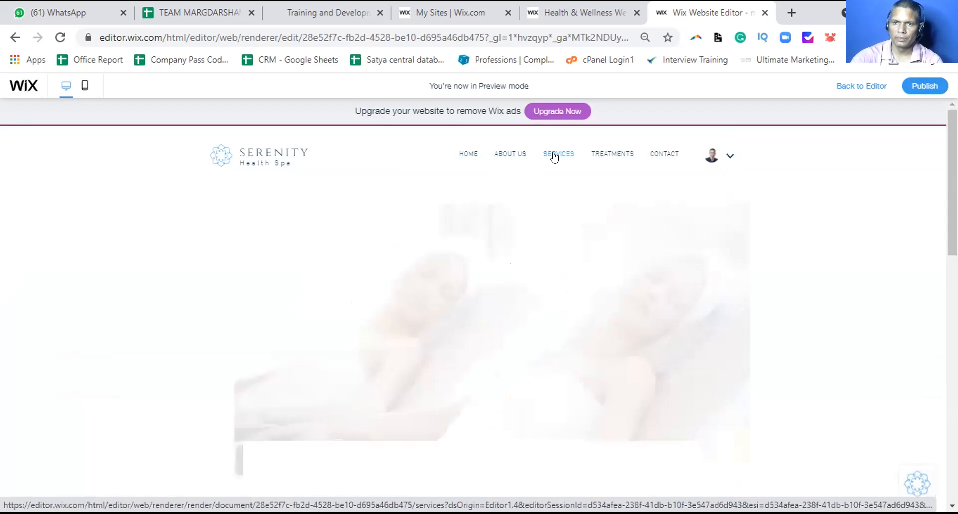
{"action": "scroll", "coordinate": [485, 234], "scroll_direction": "down", "scroll_amount": 2}
{"action": "scroll", "coordinate": [483, 238], "scroll_direction": "down", "scroll_amount": 10}
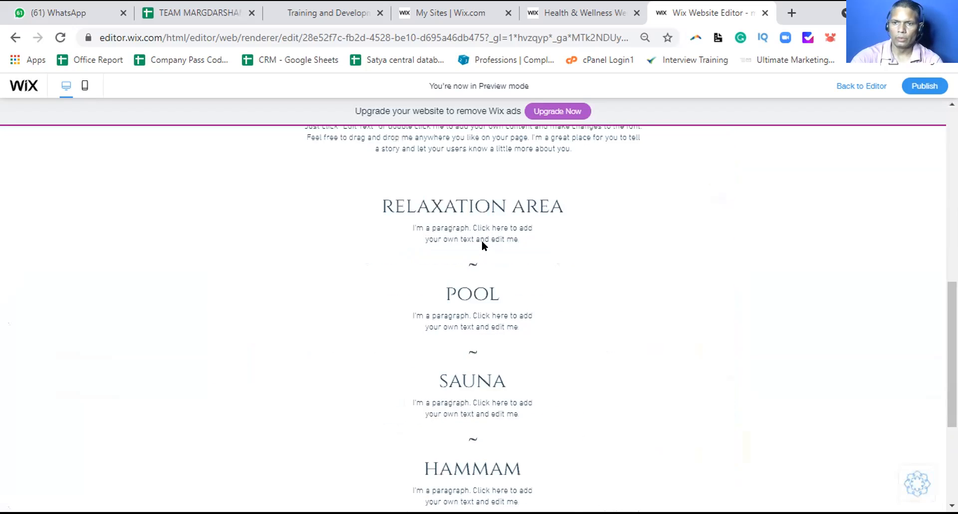
{"action": "scroll", "coordinate": [482, 244], "scroll_direction": "up", "scroll_amount": 5}
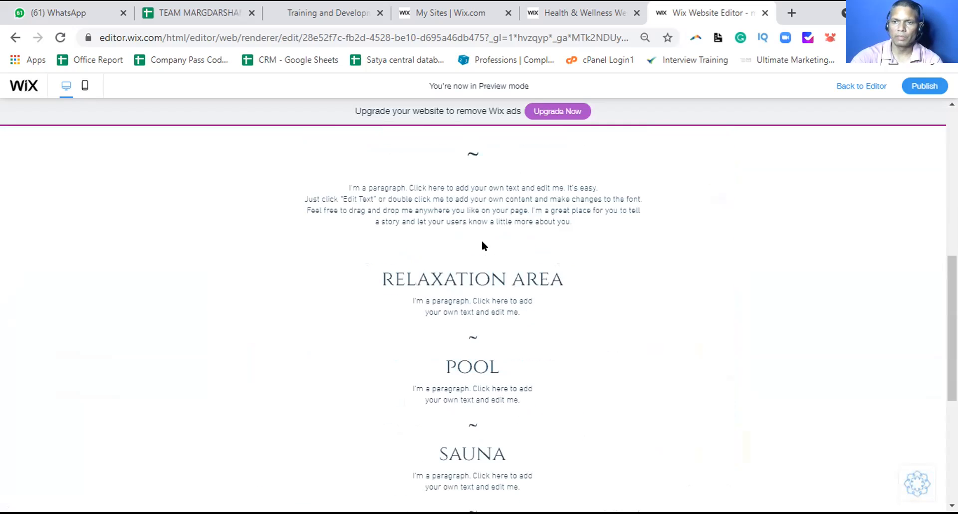
{"action": "scroll", "coordinate": [482, 245], "scroll_direction": "up", "scroll_amount": 6}
{"action": "scroll", "coordinate": [481, 245], "scroll_direction": "up", "scroll_amount": 2}
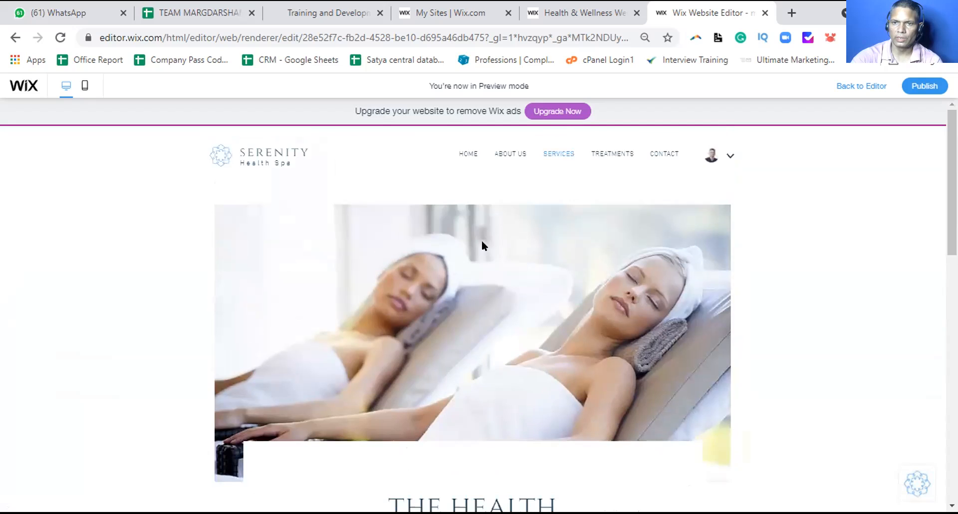
Browse the Treatments and Contact pages, finishing at the top of Contact
{"action": "left_click", "coordinate": [603, 158]}
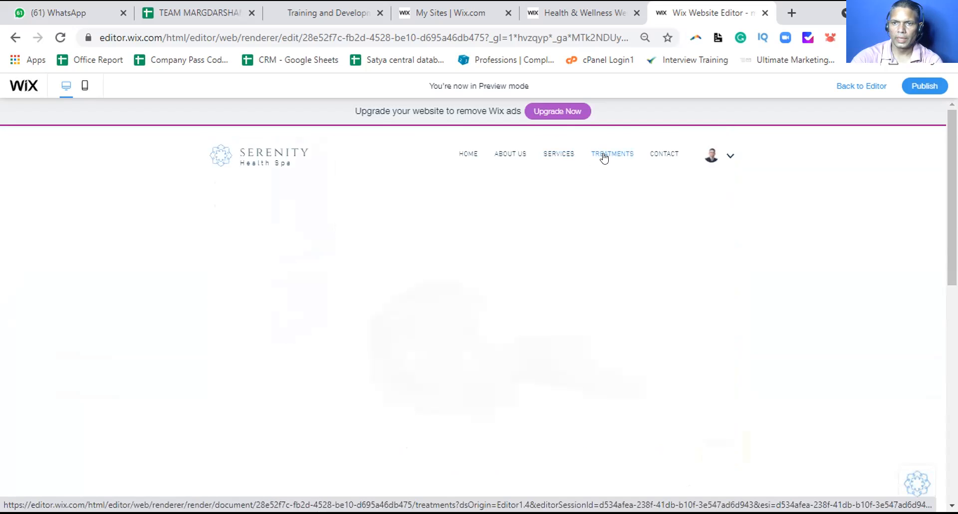
{"action": "scroll", "coordinate": [528, 219], "scroll_direction": "down", "scroll_amount": 7}
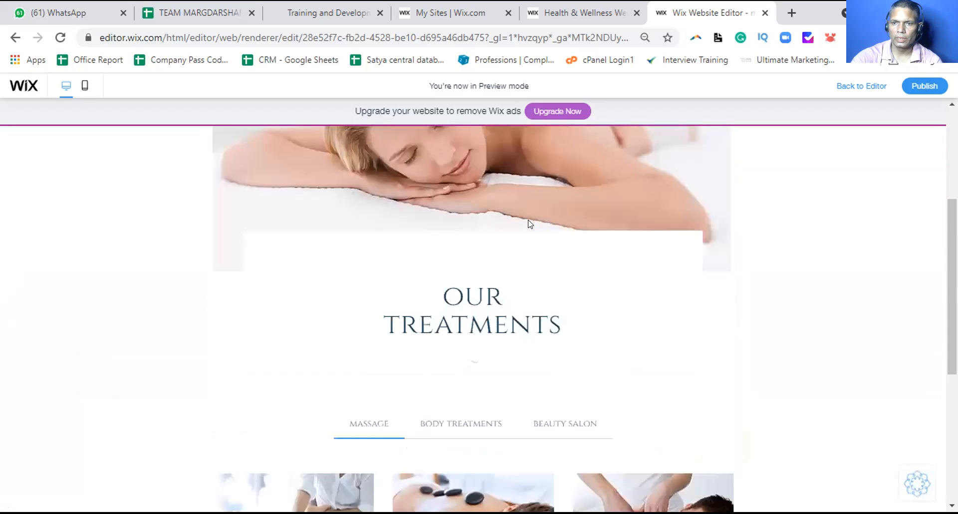
{"action": "scroll", "coordinate": [526, 225], "scroll_direction": "down", "scroll_amount": 1}
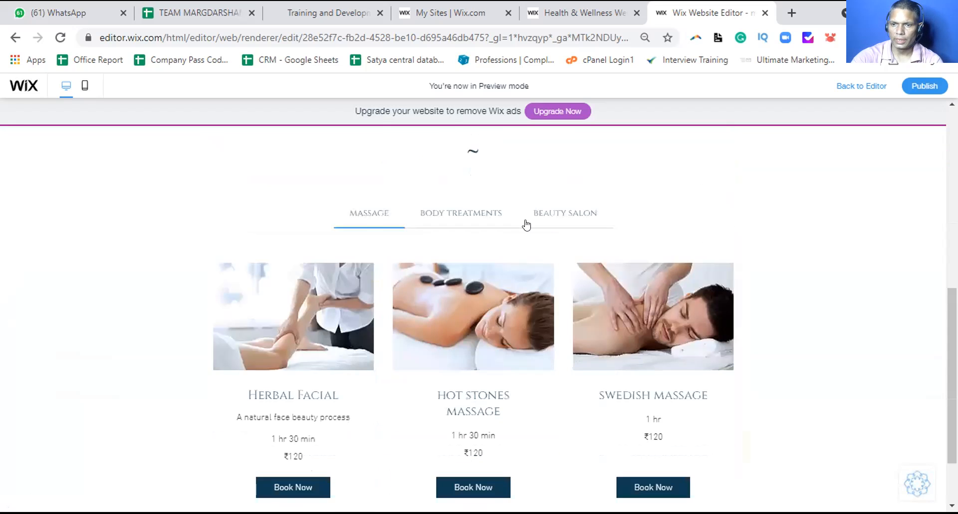
{"action": "scroll", "coordinate": [526, 225], "scroll_direction": "down", "scroll_amount": 2}
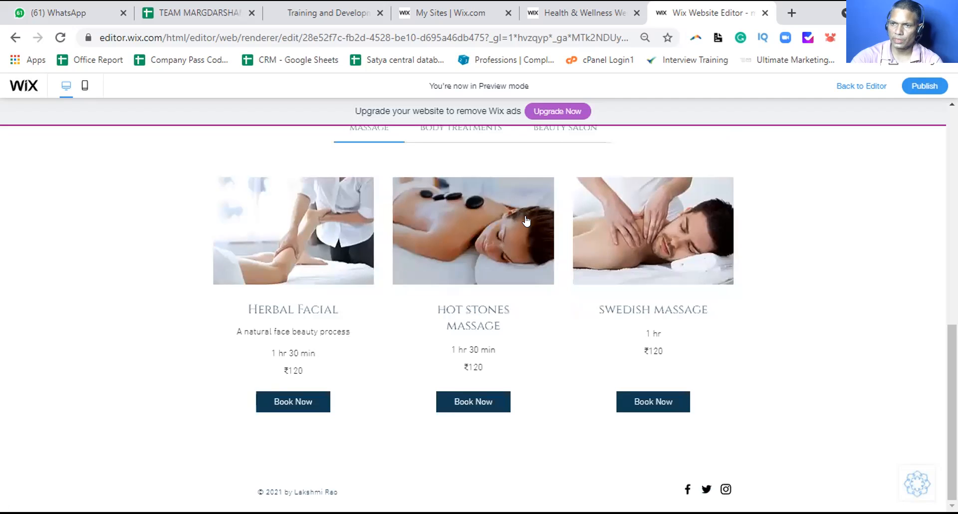
{"action": "scroll", "coordinate": [524, 220], "scroll_direction": "up", "scroll_amount": 10}
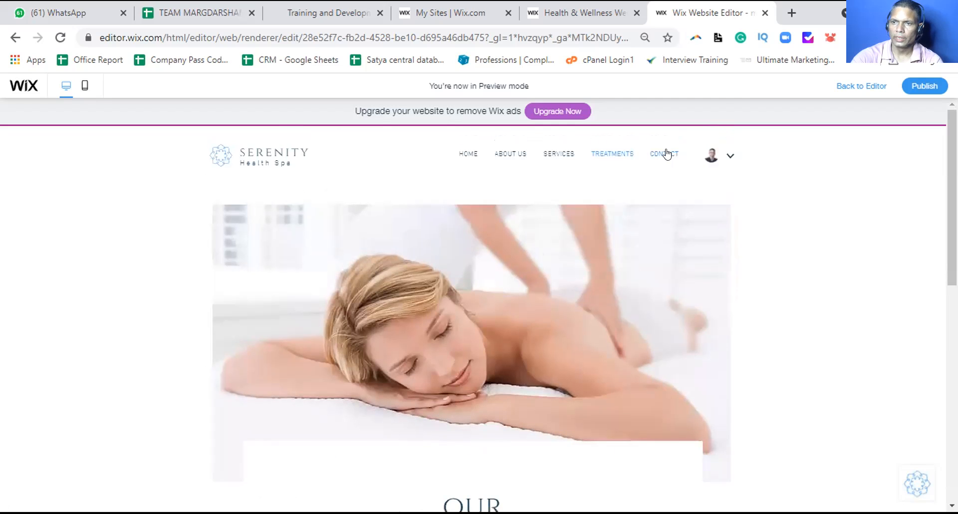
{"action": "left_click", "coordinate": [666, 153]}
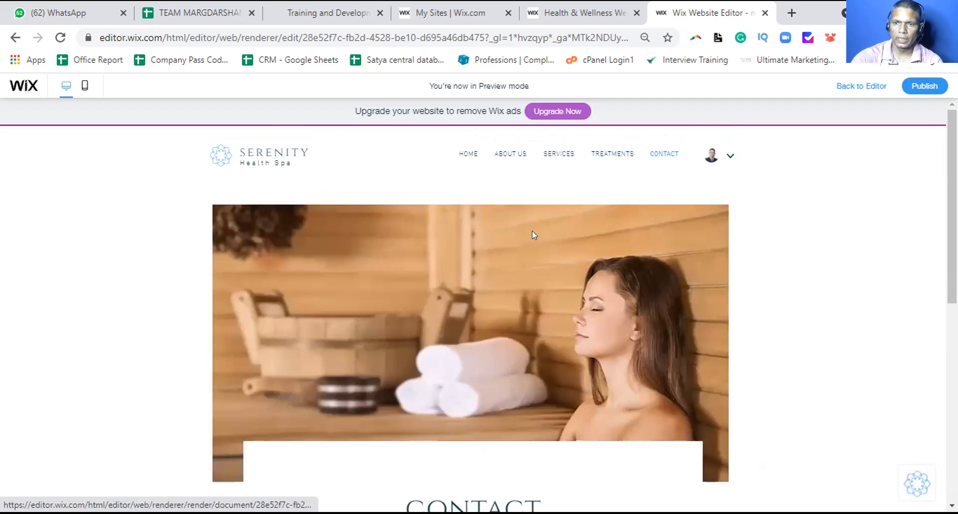
{"action": "scroll", "coordinate": [532, 233], "scroll_direction": "down", "scroll_amount": 7}
{"action": "scroll", "coordinate": [532, 234], "scroll_direction": "down", "scroll_amount": 2}
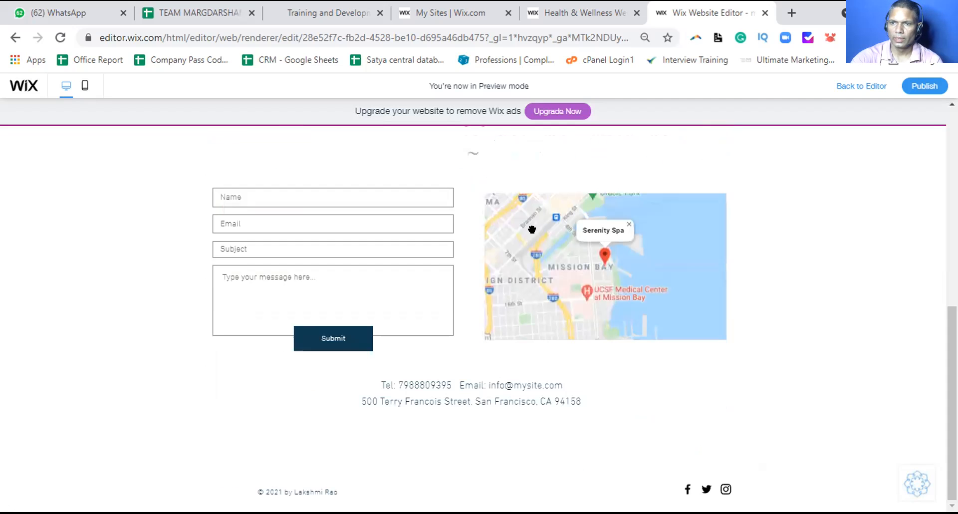
{"action": "scroll", "coordinate": [537, 223], "scroll_direction": "up", "scroll_amount": 9}
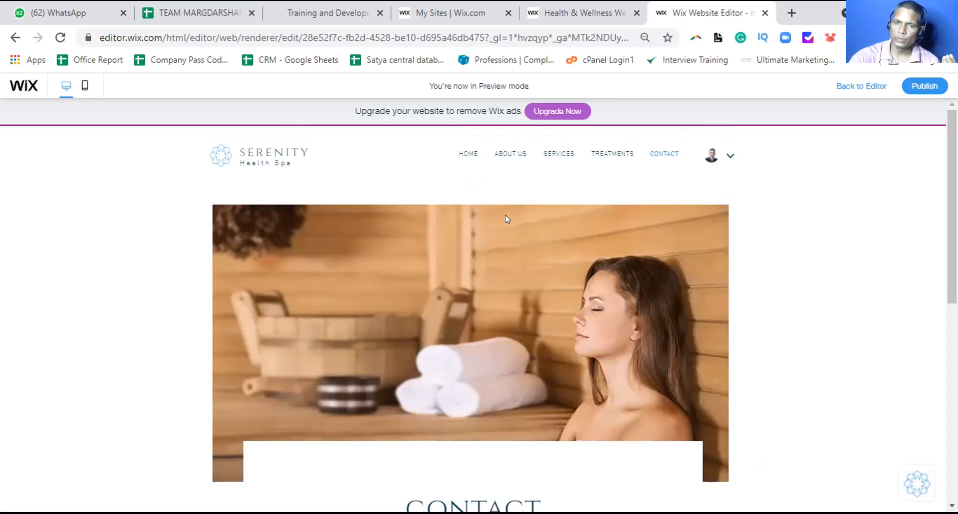
Publish the site, open the live version via View Site, and copy its web address
{"action": "left_click", "coordinate": [926, 86]}
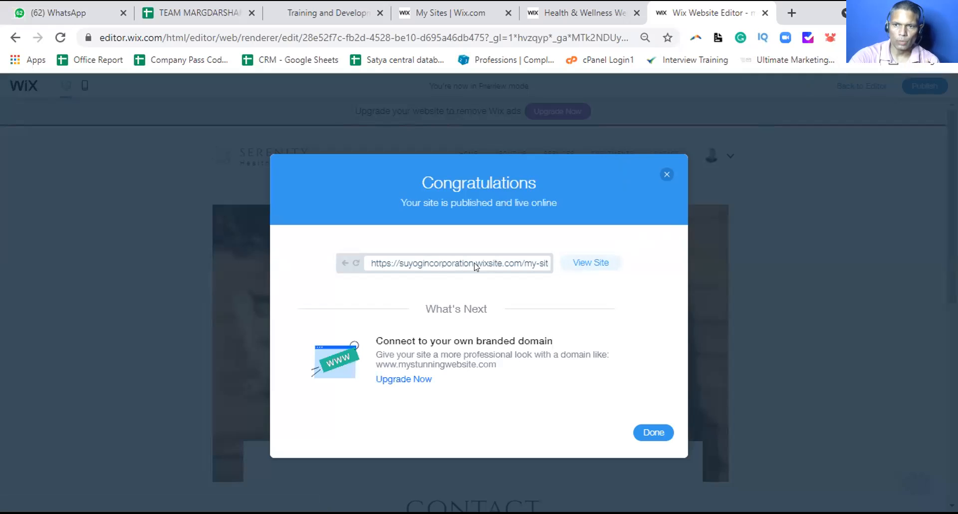
{"action": "left_click", "coordinate": [581, 264]}
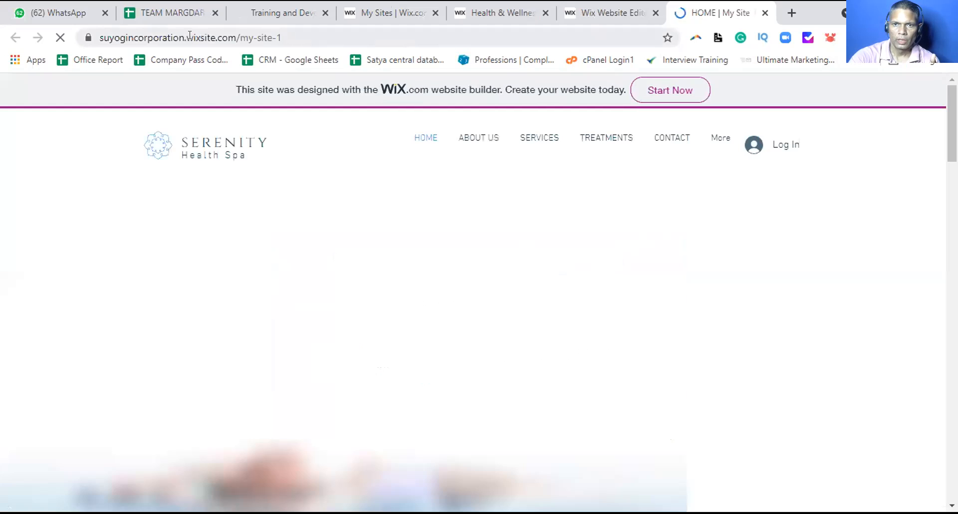
{"action": "left_click", "coordinate": [189, 36]}
{"action": "right_click", "coordinate": [193, 38]}
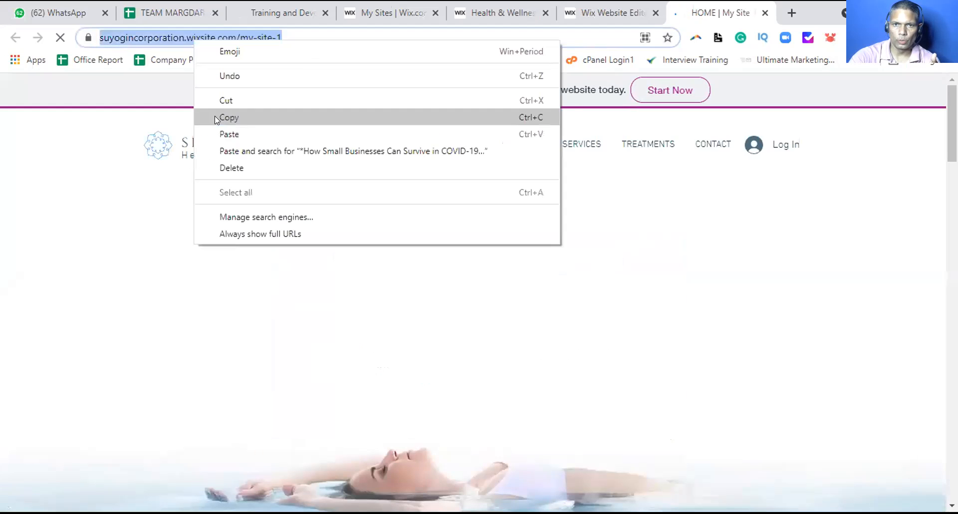
{"action": "left_click", "coordinate": [216, 117]}
{"action": "left_click", "coordinate": [67, 19]}
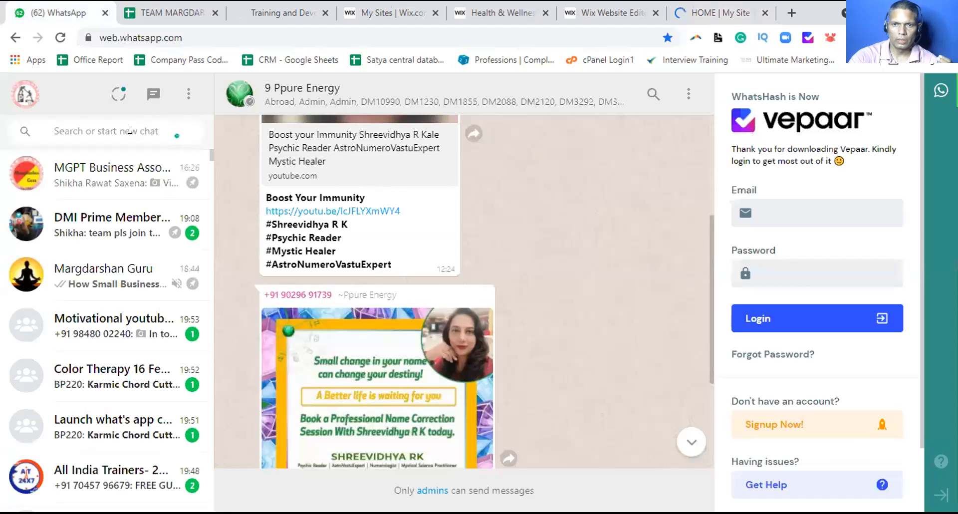
Search chats for 'b59', paste the site link into B59 Website April, then send it to DMI Prime Membership
{"action": "left_click", "coordinate": [129, 129]}
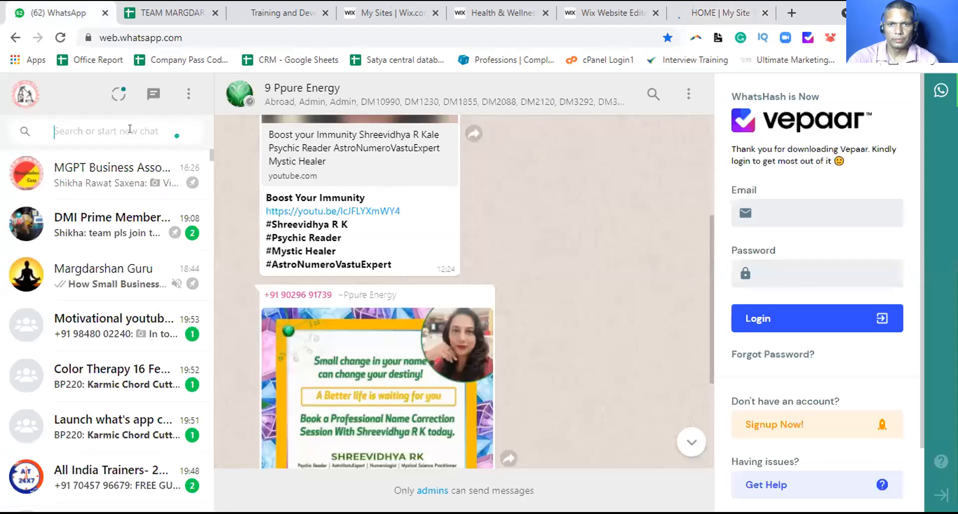
{"action": "type", "text": "b"}
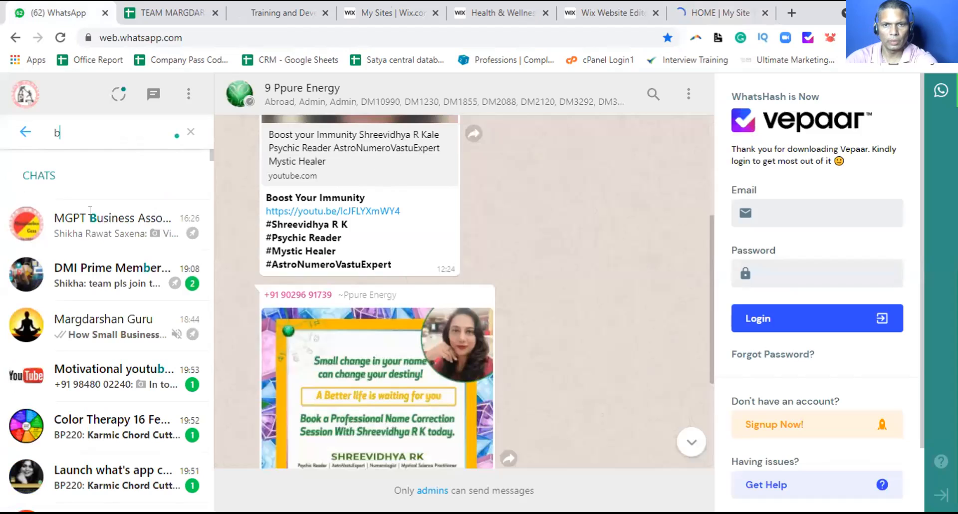
{"action": "type", "text": "56"}
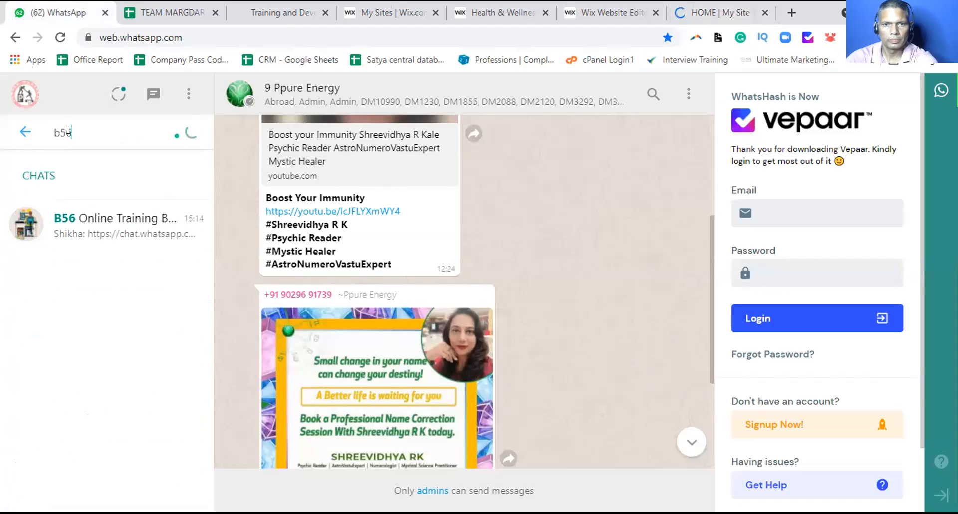
{"action": "left_click_drag", "start_coordinate": [72, 131], "coordinate": [66, 131]}
{"action": "type", "text": "9"}
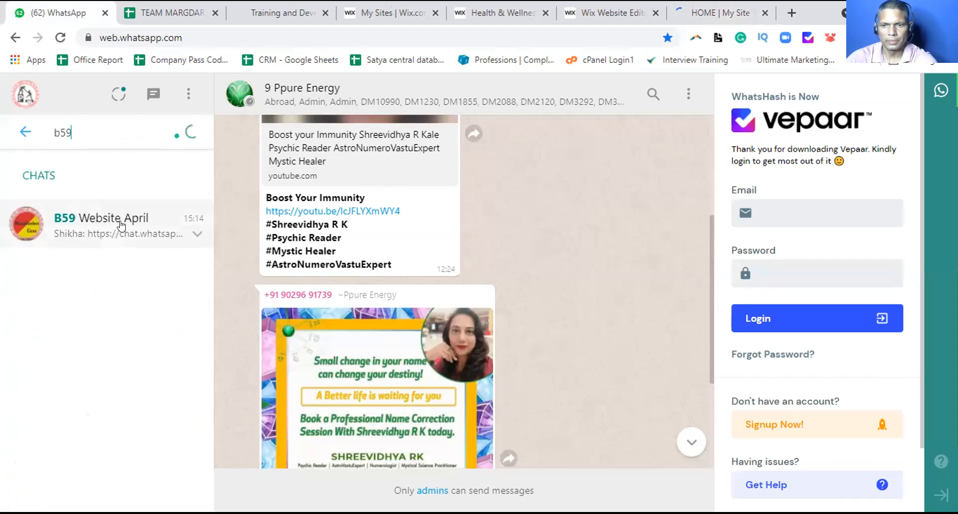
{"action": "left_click", "coordinate": [178, 231]}
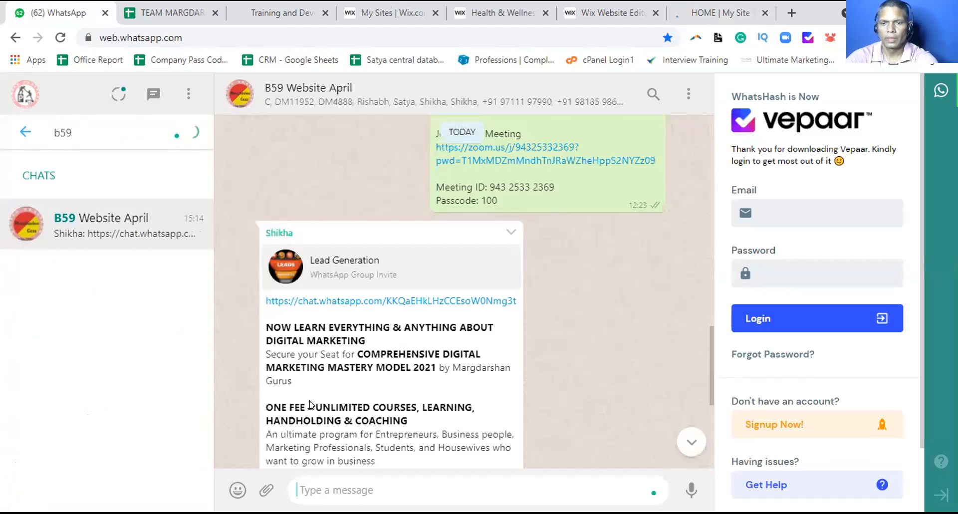
{"action": "key", "text": "ctrl+v"}
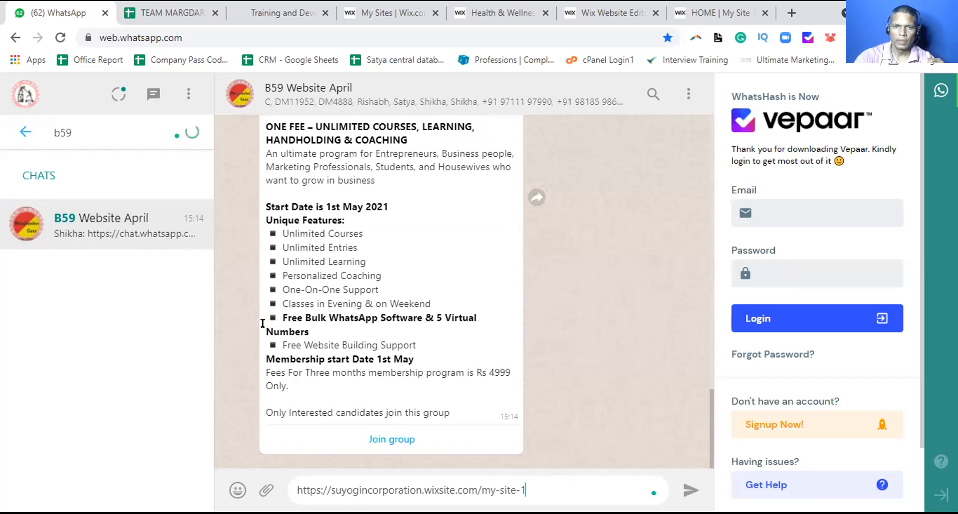
{"action": "key", "text": "Return"}
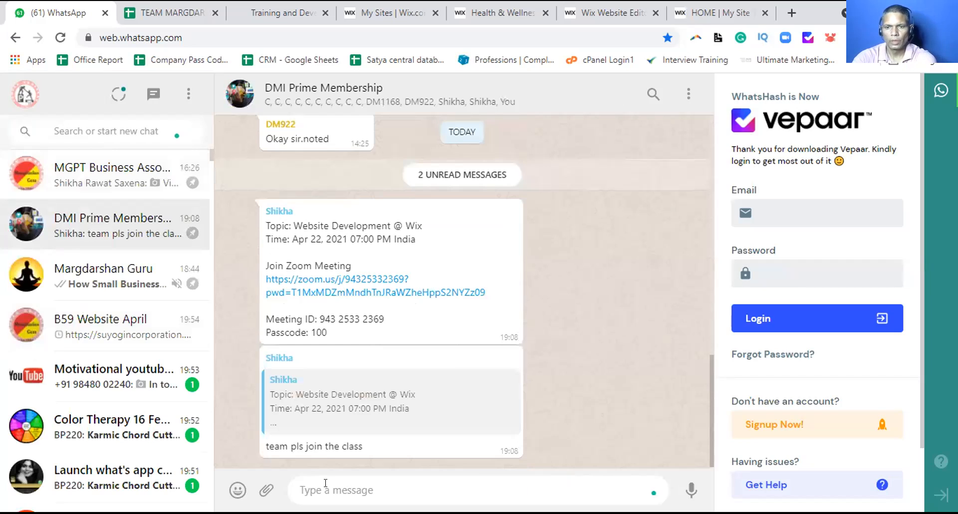
{"action": "key", "text": "ctrl+v"}
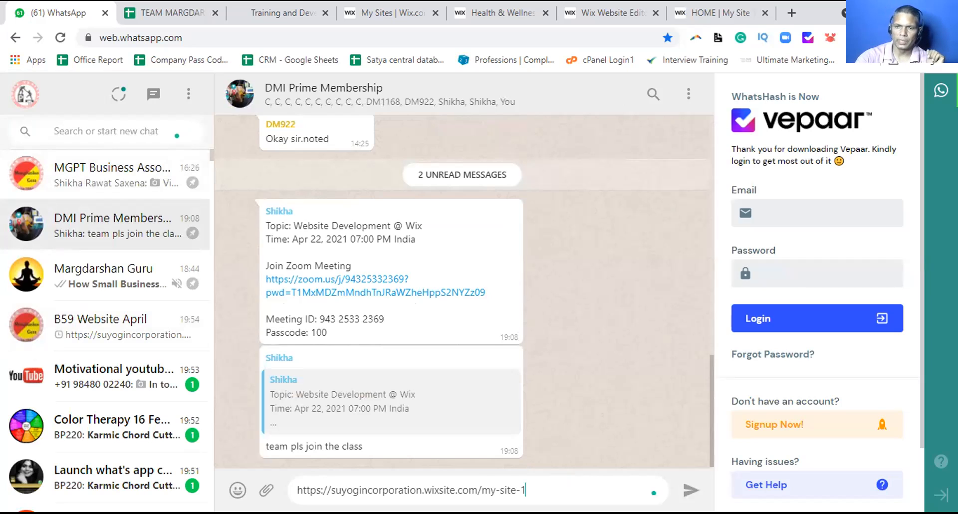
{"action": "left_click", "coordinate": [687, 494]}
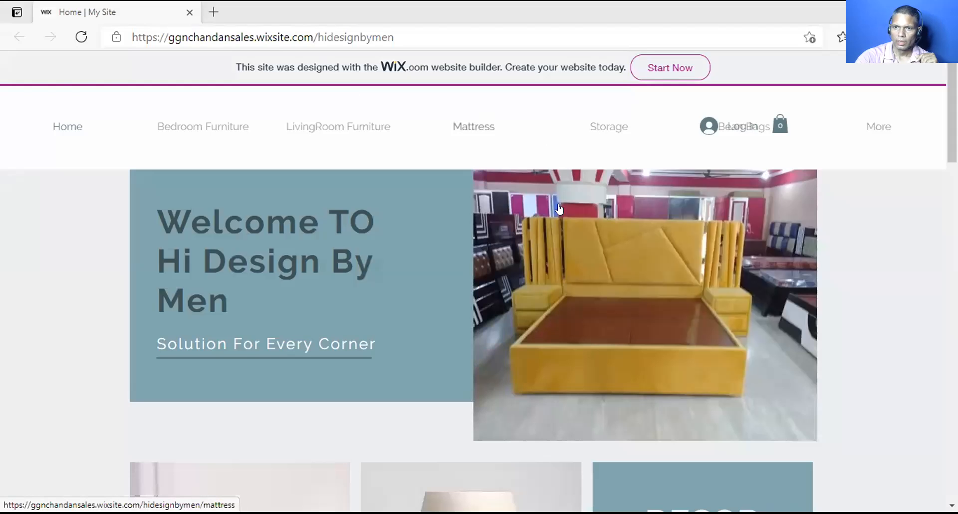
Scroll through the live furniture site, then view it in the first browser tab
{"action": "scroll", "coordinate": [538, 219], "scroll_direction": "down", "scroll_amount": 5}
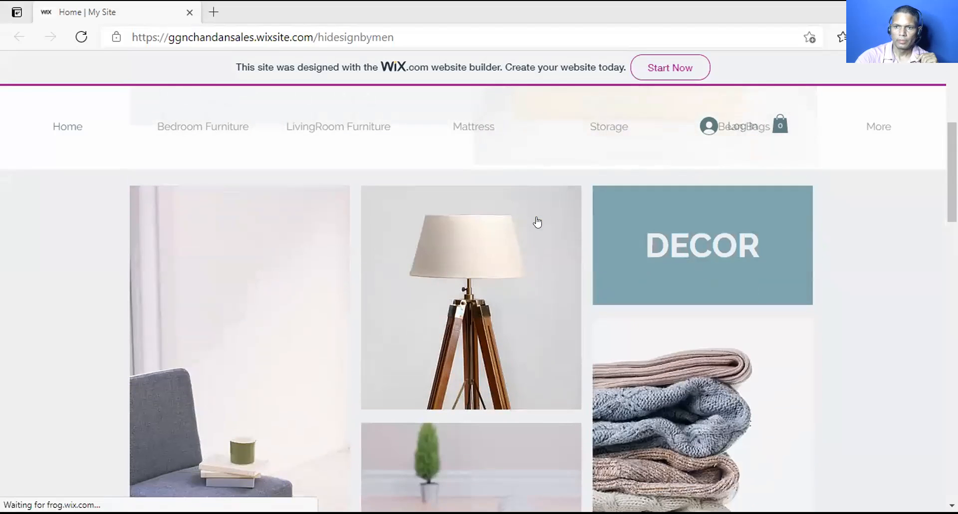
{"action": "scroll", "coordinate": [559, 235], "scroll_direction": "down", "scroll_amount": 2}
{"action": "scroll", "coordinate": [559, 235], "scroll_direction": "down", "scroll_amount": 15}
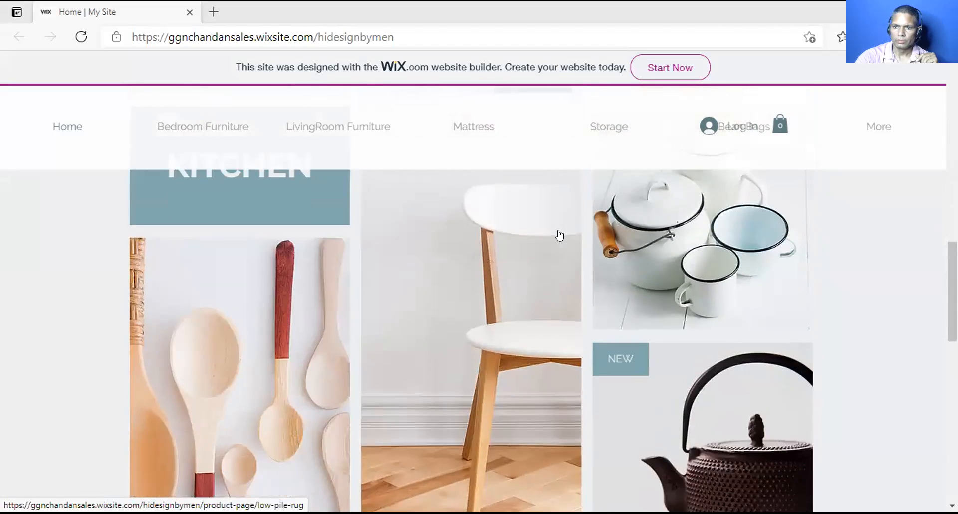
{"action": "scroll", "coordinate": [558, 234], "scroll_direction": "down", "scroll_amount": 6}
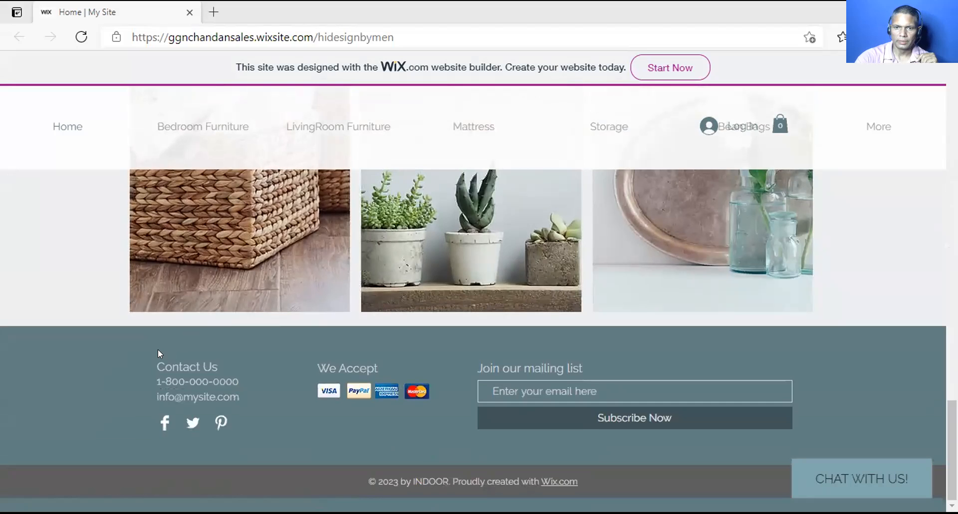
{"action": "scroll", "coordinate": [510, 331], "scroll_direction": "up", "scroll_amount": 10}
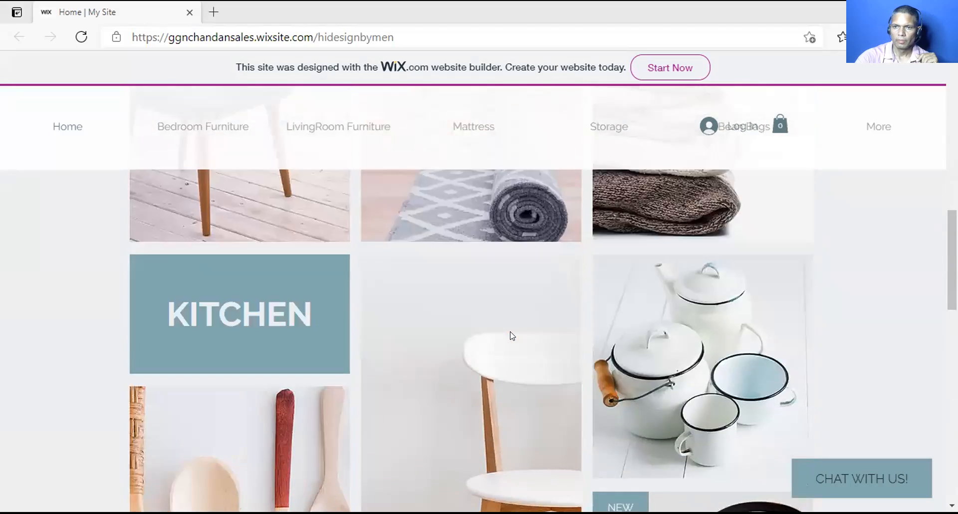
{"action": "scroll", "coordinate": [510, 331], "scroll_direction": "up", "scroll_amount": 8}
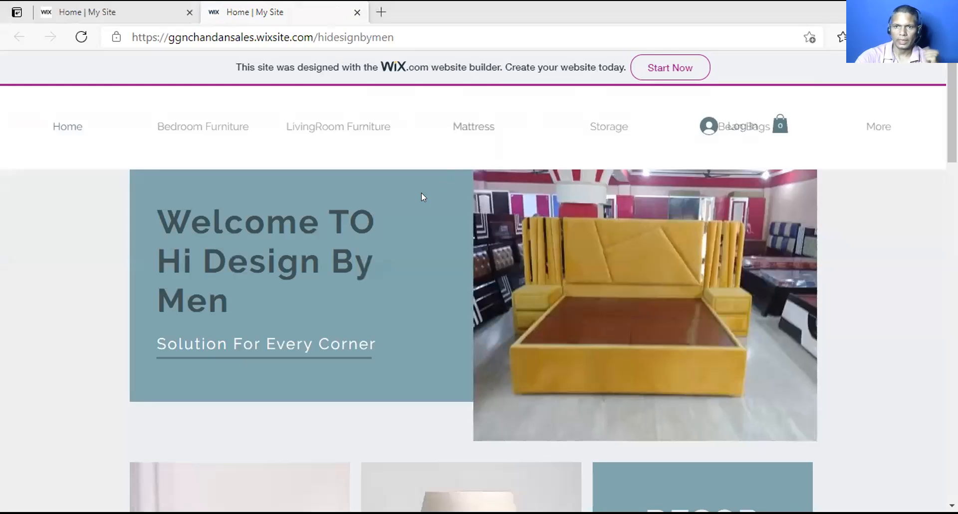
{"action": "scroll", "coordinate": [439, 271], "scroll_direction": "down", "scroll_amount": 10}
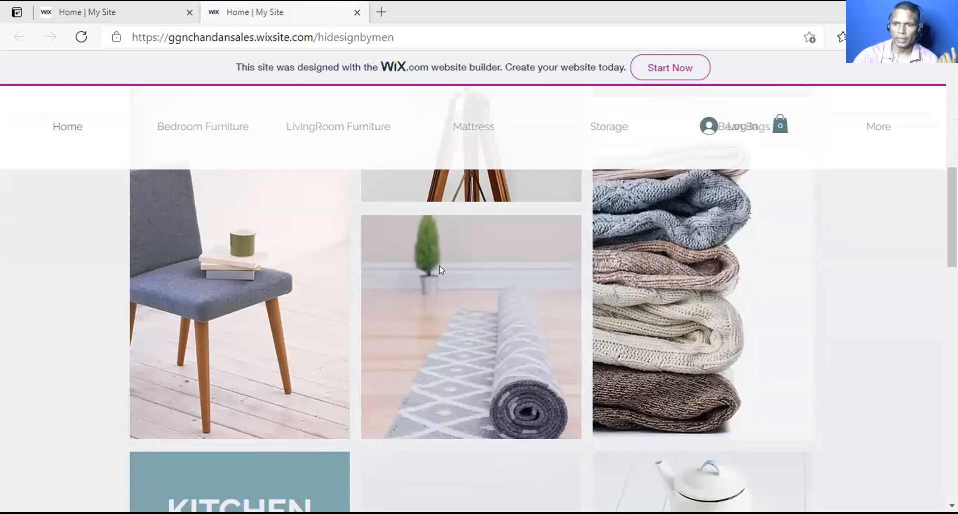
{"action": "scroll", "coordinate": [454, 266], "scroll_direction": "down", "scroll_amount": 7}
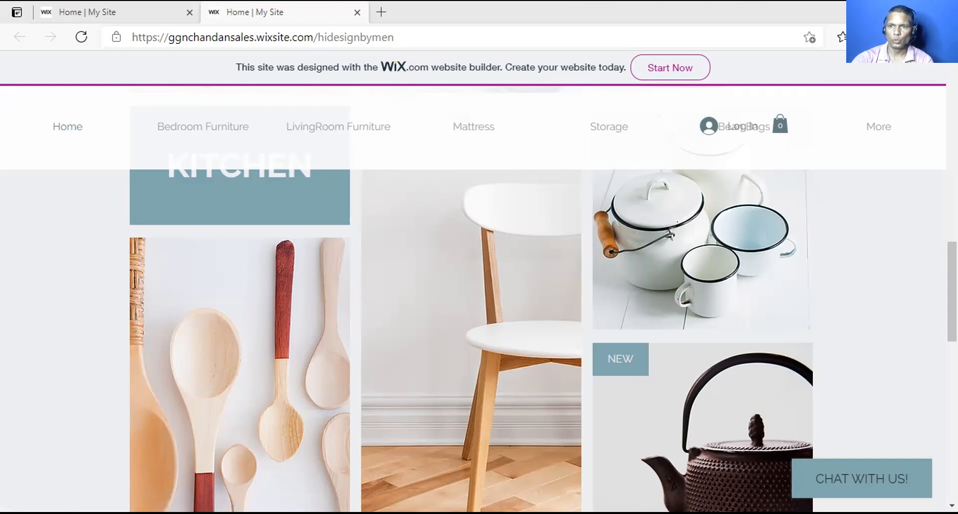
{"action": "left_click", "coordinate": [148, 18]}
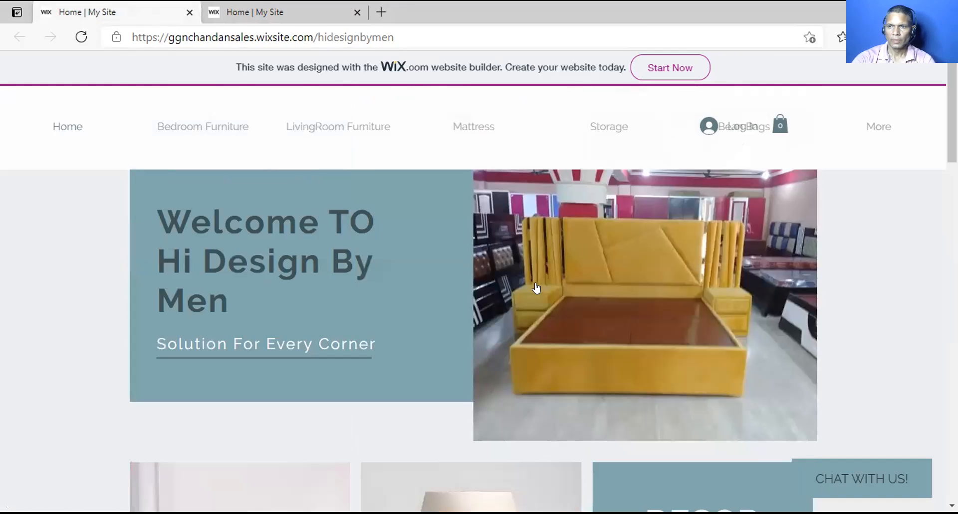
{"action": "scroll", "coordinate": [536, 288], "scroll_direction": "down", "scroll_amount": 5}
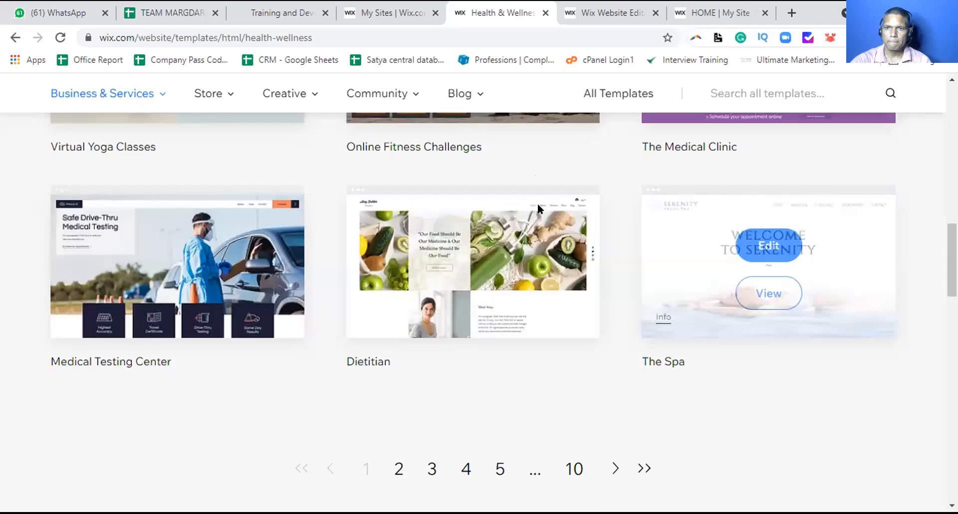
Return to the editor and dismiss the Congratulations publish confirmation
{"action": "scroll", "coordinate": [537, 202], "scroll_direction": "up", "scroll_amount": 15}
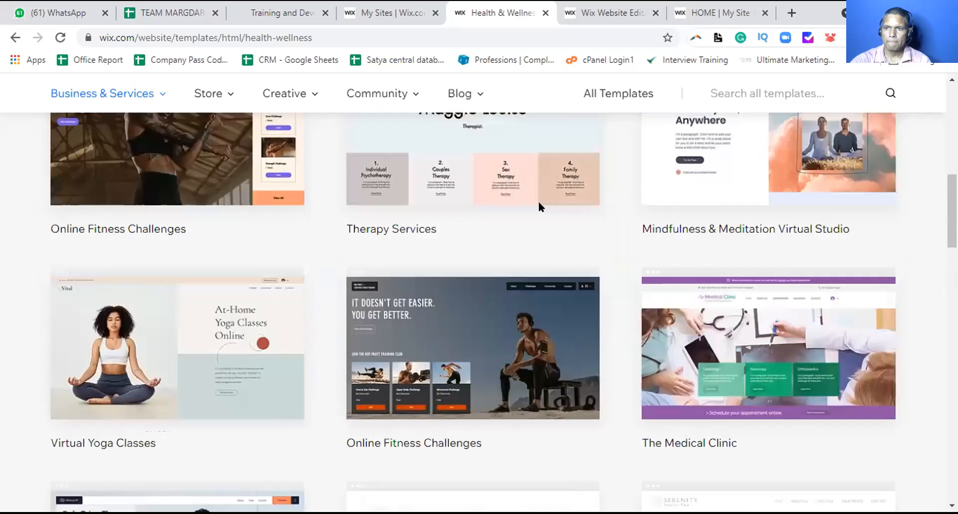
{"action": "left_click", "coordinate": [609, 13]}
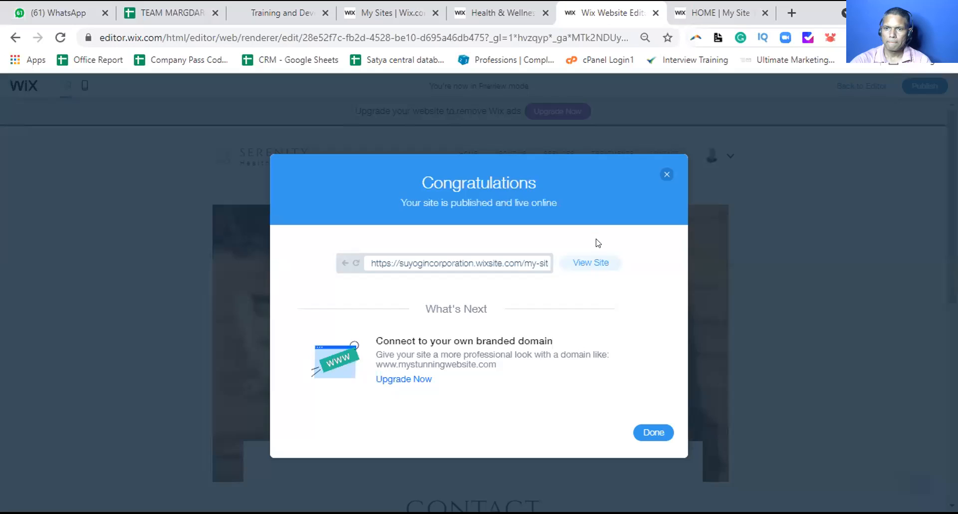
{"action": "left_click", "coordinate": [647, 435]}
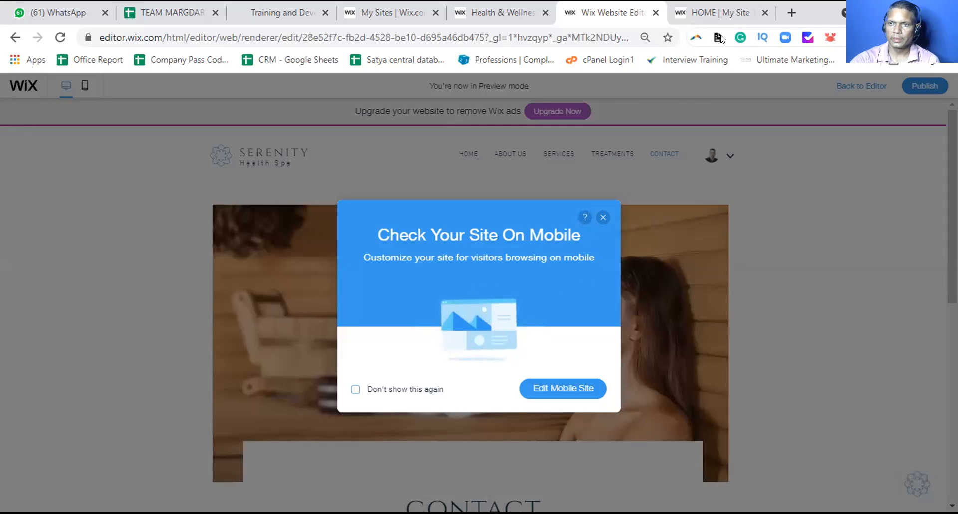
Check the live Serenity site, dismiss the mobile site suggestion, and go back to editing
{"action": "left_click", "coordinate": [728, 8]}
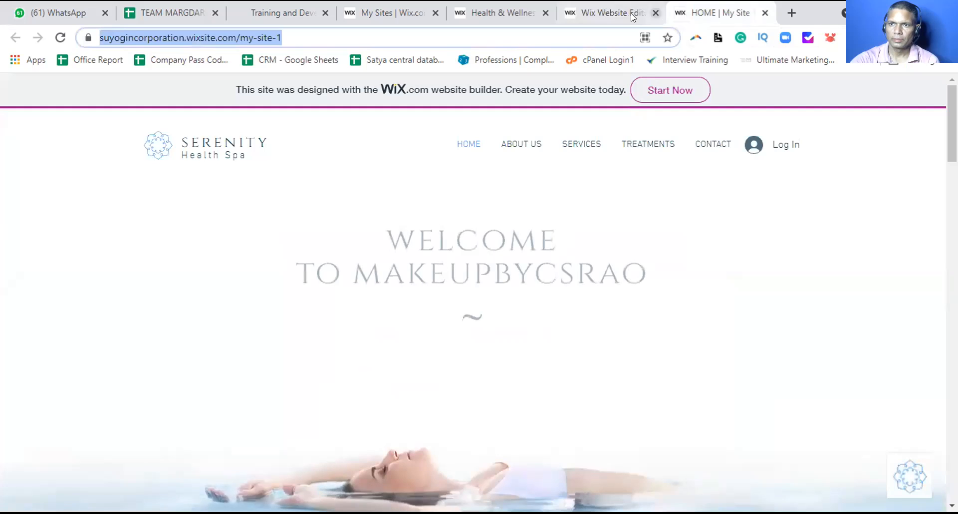
{"action": "left_click", "coordinate": [631, 15]}
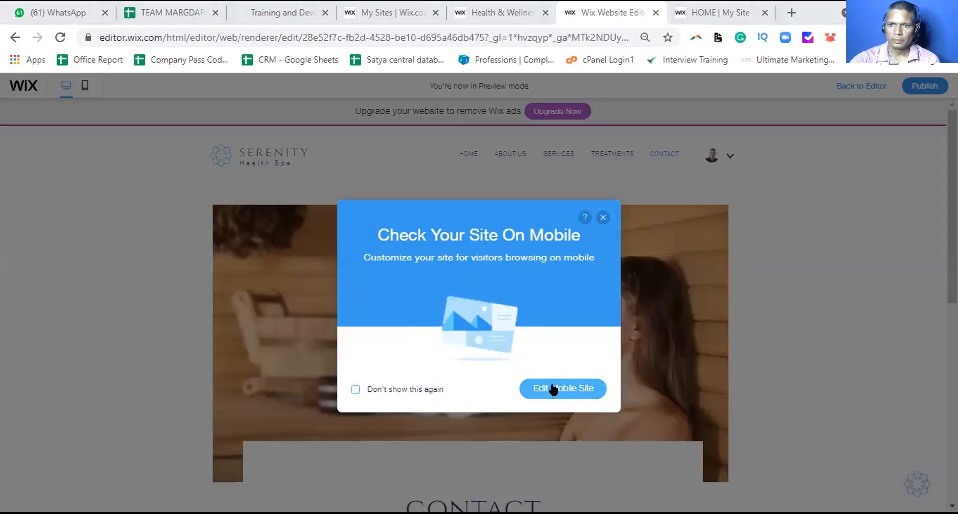
{"action": "left_click", "coordinate": [602, 218]}
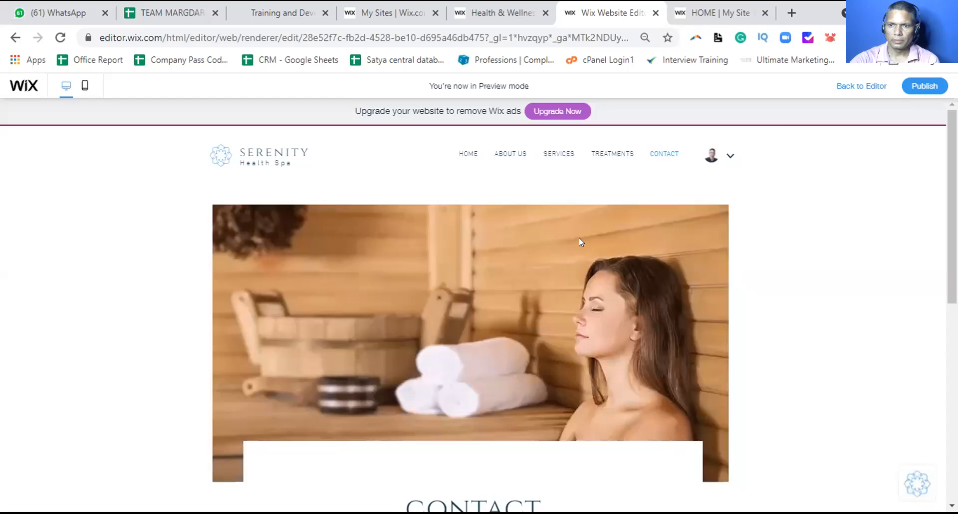
{"action": "left_click", "coordinate": [868, 88]}
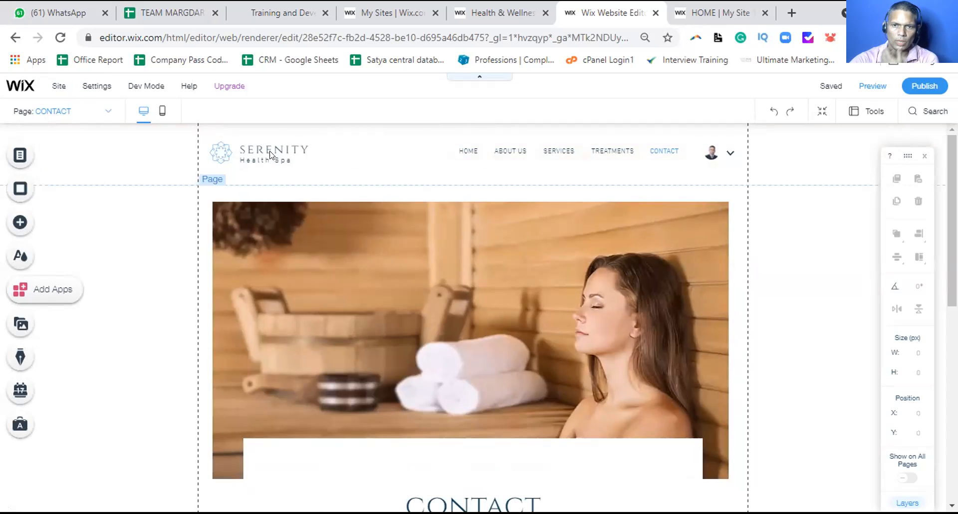
Widen the header Horizontal Menu on both sides to 676 px
{"action": "left_click", "coordinate": [468, 148]}
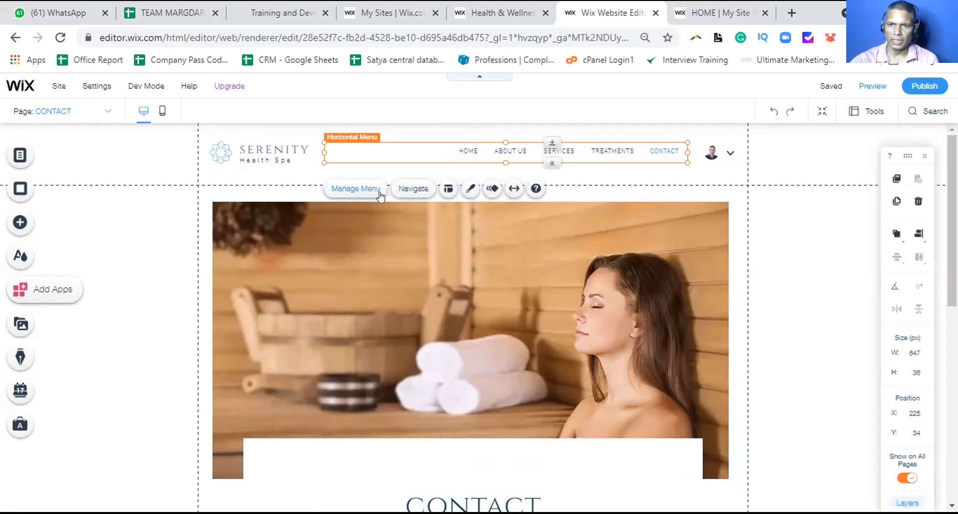
{"action": "left_click_drag", "start_coordinate": [320, 151], "coordinate": [309, 150]}
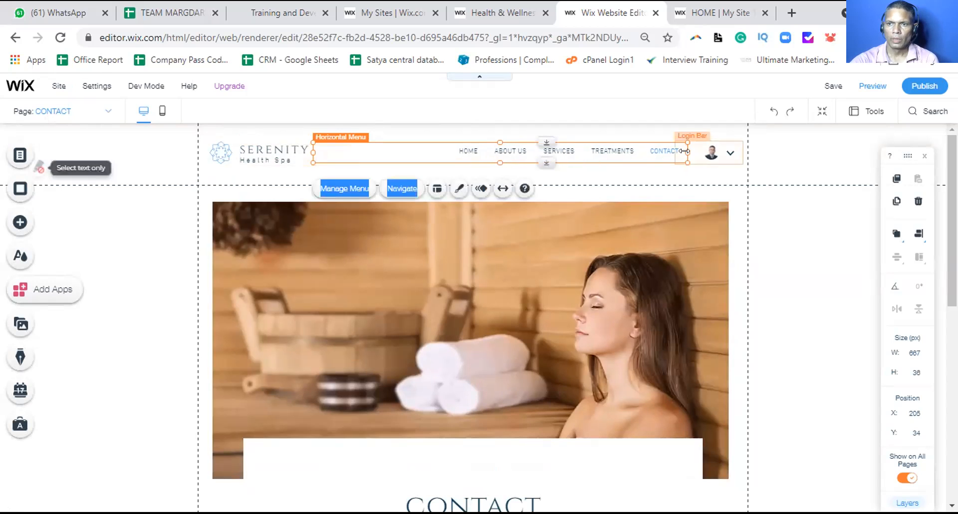
{"action": "left_click_drag", "start_coordinate": [687, 152], "coordinate": [683, 149]}
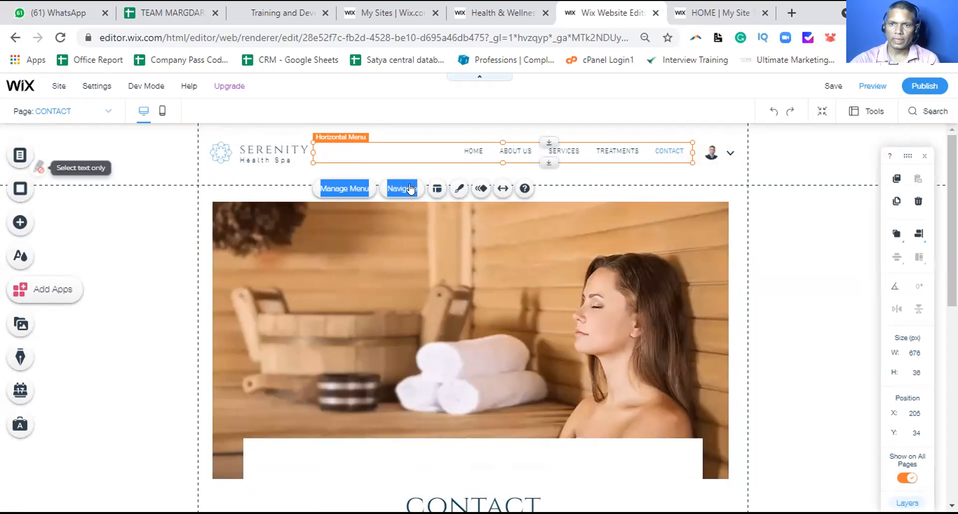
Browse the menu's Layouts and Design style options, then bring up the Manage Menu page list
{"action": "left_click", "coordinate": [436, 188]}
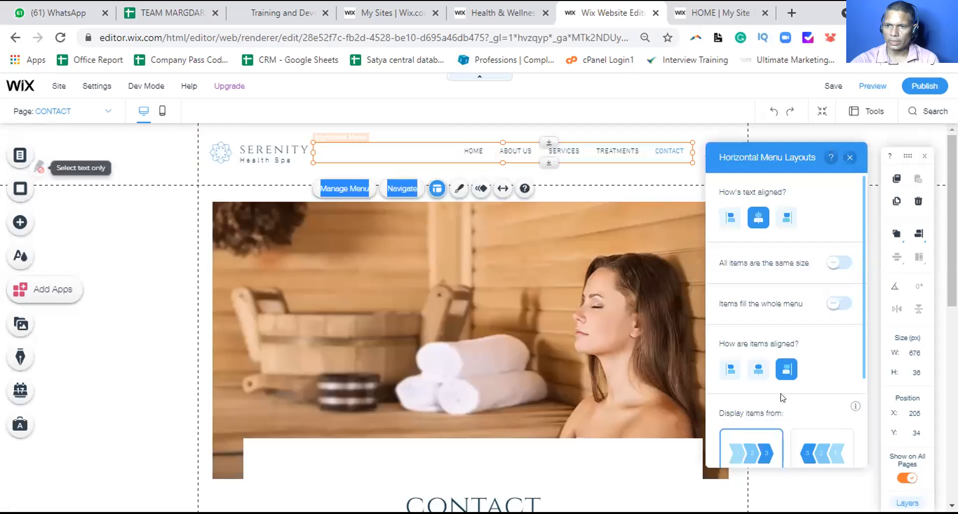
{"action": "scroll", "coordinate": [782, 397], "scroll_direction": "down", "scroll_amount": 3}
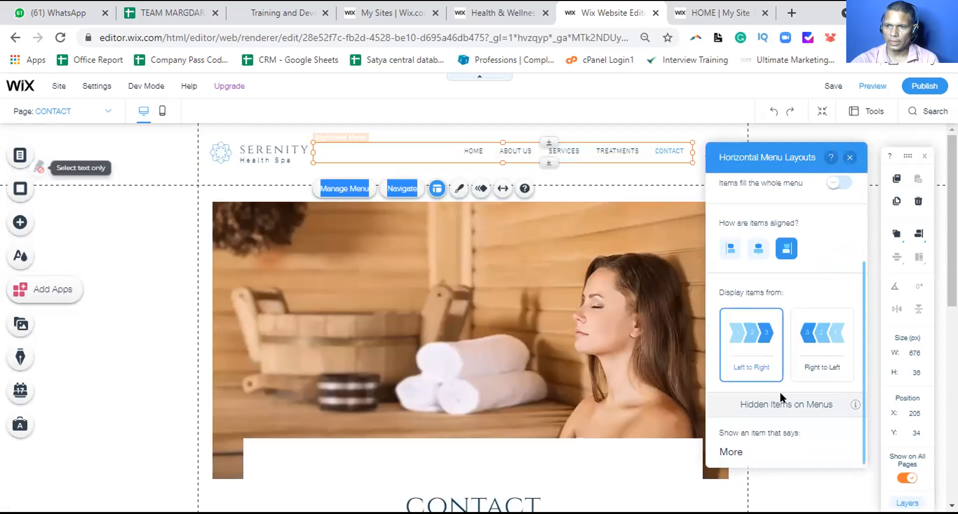
{"action": "left_click", "coordinate": [849, 157]}
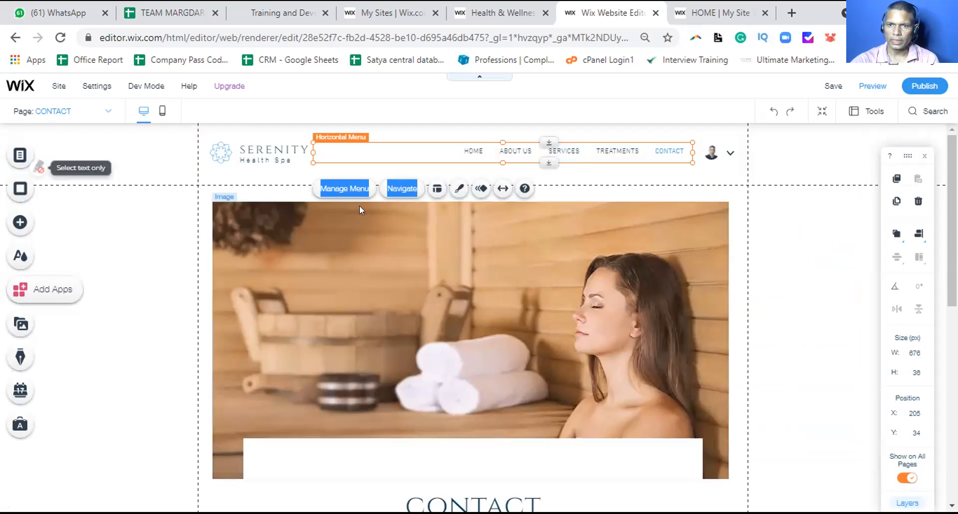
{"action": "left_click", "coordinate": [457, 188]}
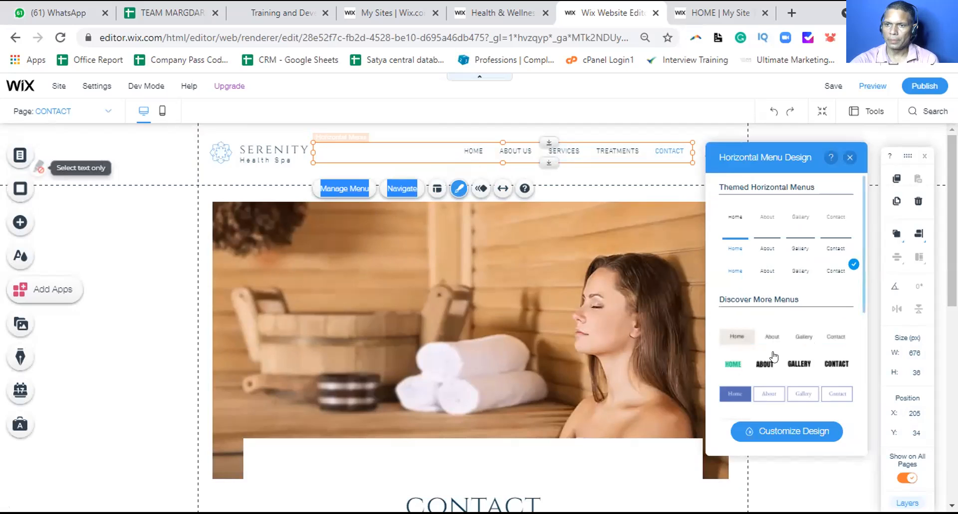
{"action": "scroll", "coordinate": [773, 367], "scroll_direction": "down", "scroll_amount": 1}
{"action": "scroll", "coordinate": [773, 367], "scroll_direction": "down", "scroll_amount": 2}
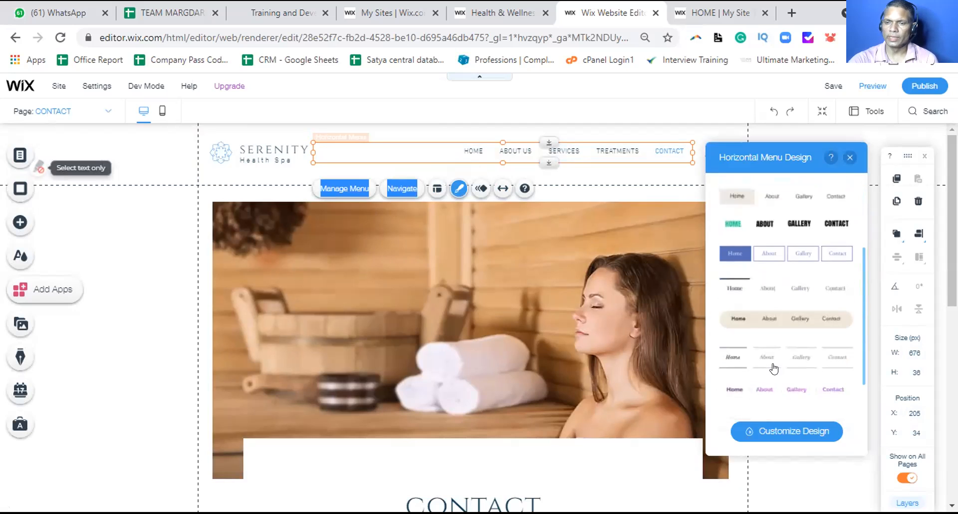
{"action": "scroll", "coordinate": [772, 369], "scroll_direction": "down", "scroll_amount": 3}
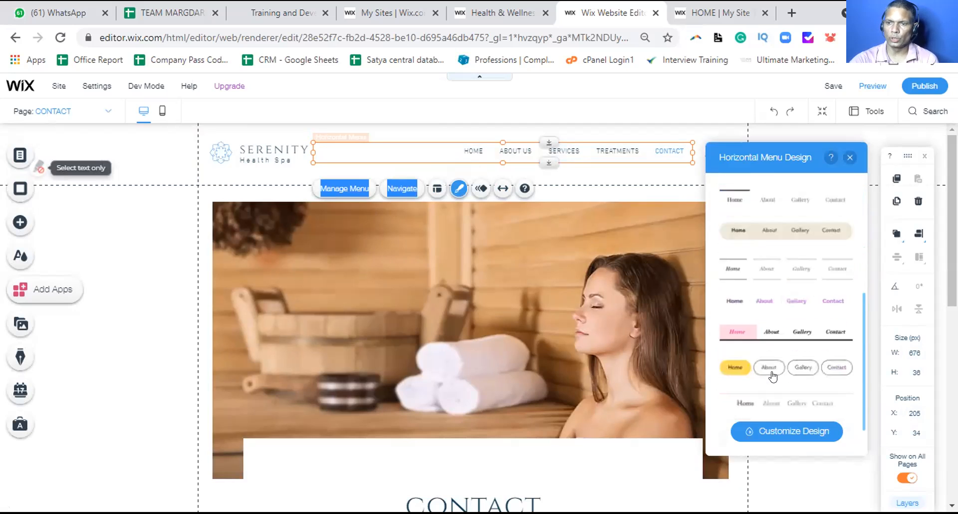
{"action": "left_click", "coordinate": [849, 157]}
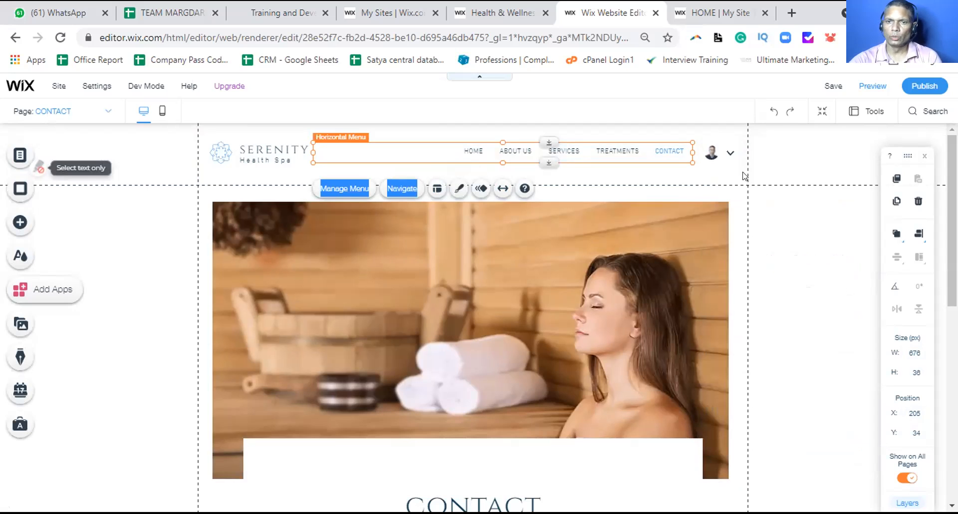
{"action": "left_click", "coordinate": [335, 188]}
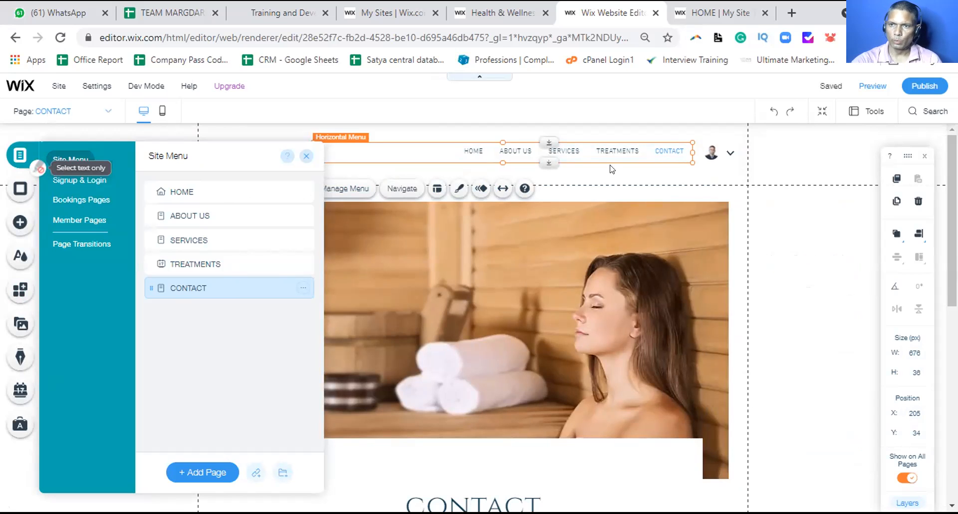
Hide the CONTACT page from the menu, show it again, and close Site Menu
{"action": "left_click", "coordinate": [301, 288]}
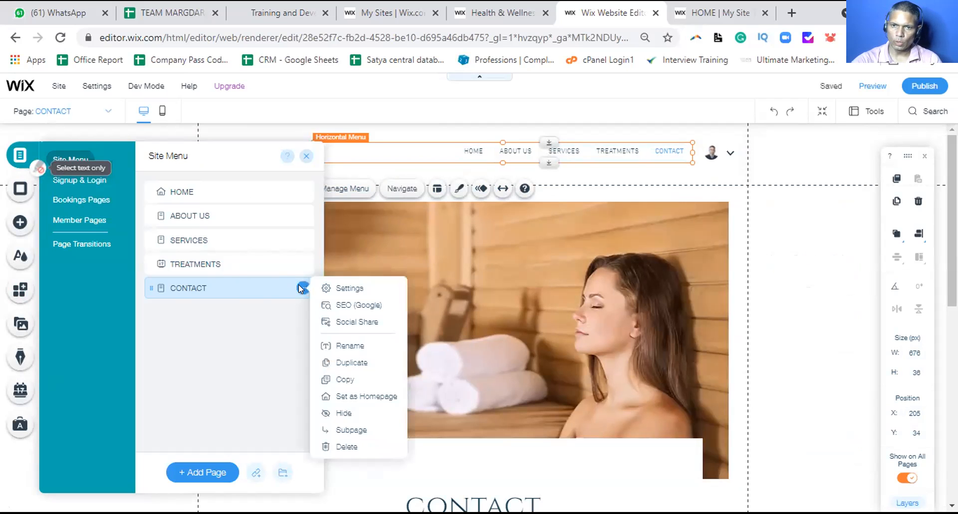
{"action": "left_click", "coordinate": [343, 412]}
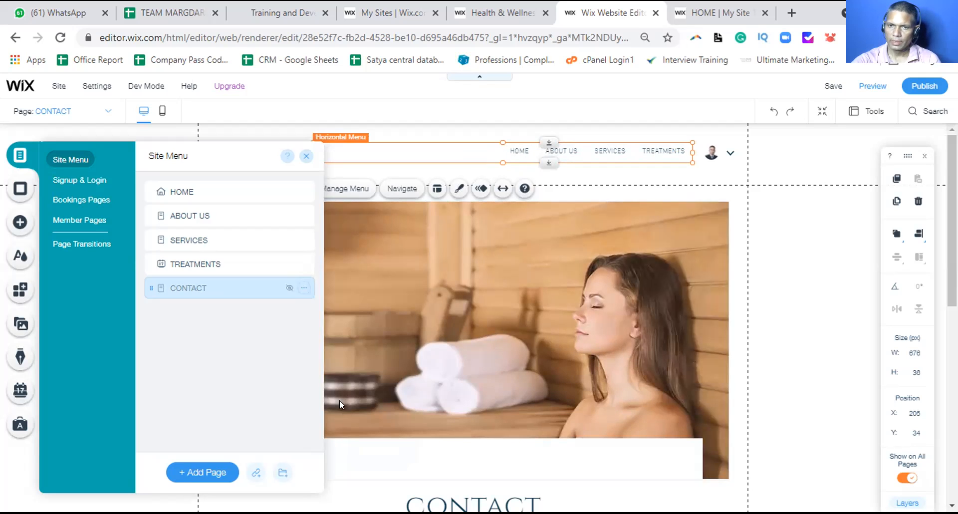
{"action": "left_click", "coordinate": [304, 288]}
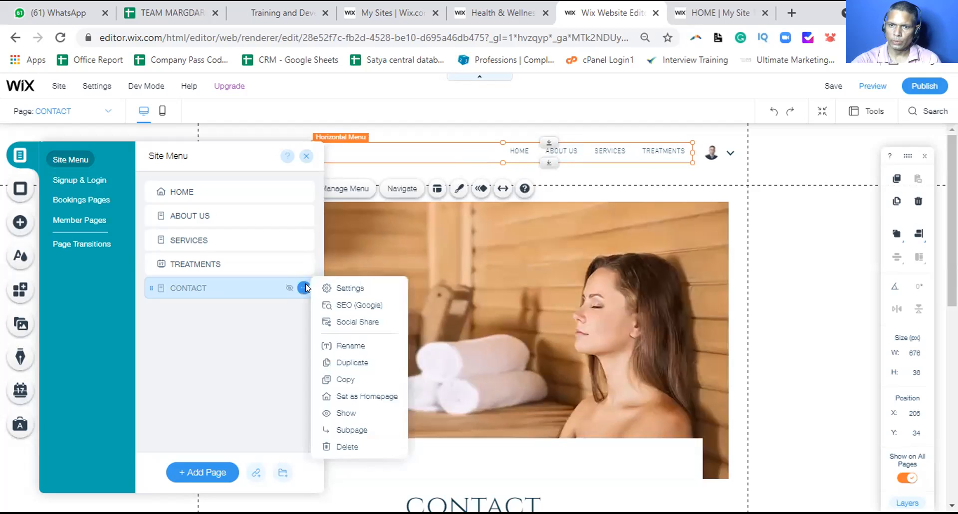
{"action": "left_click", "coordinate": [332, 412]}
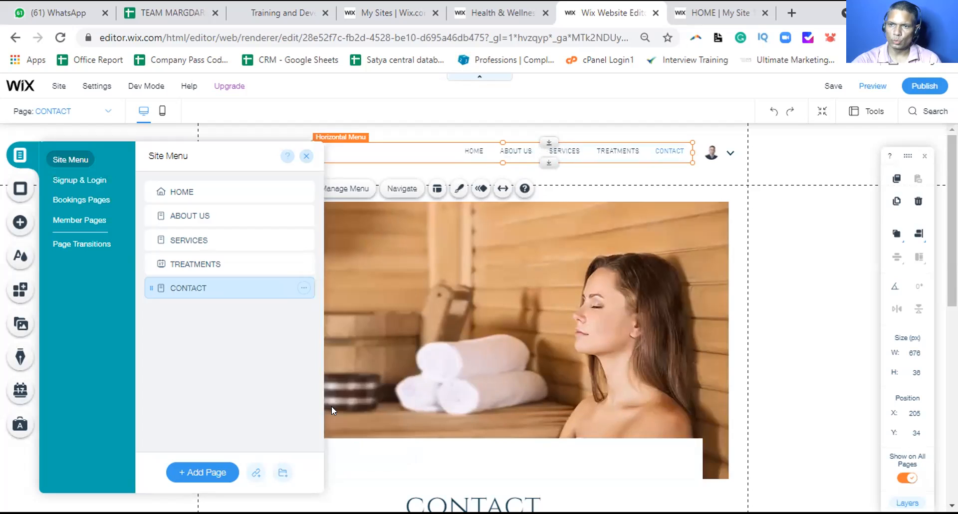
{"action": "left_click", "coordinate": [307, 155]}
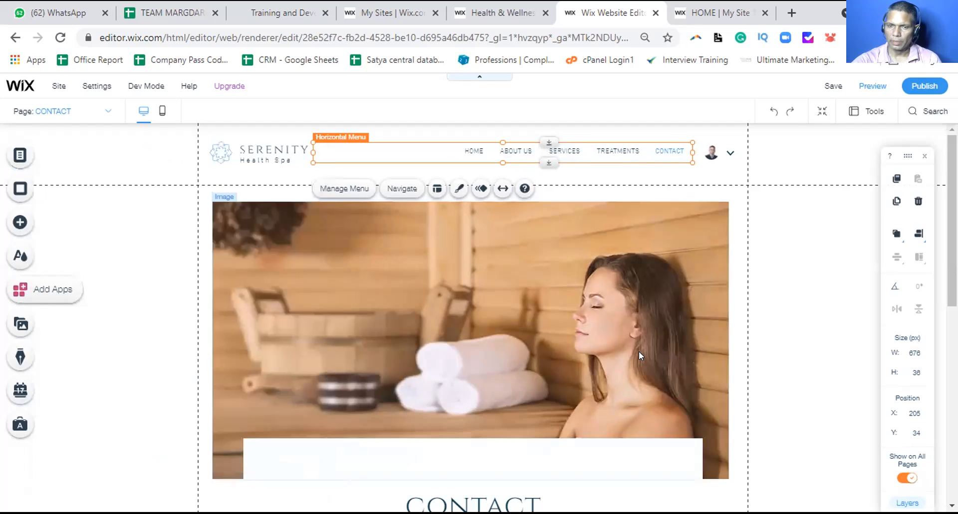
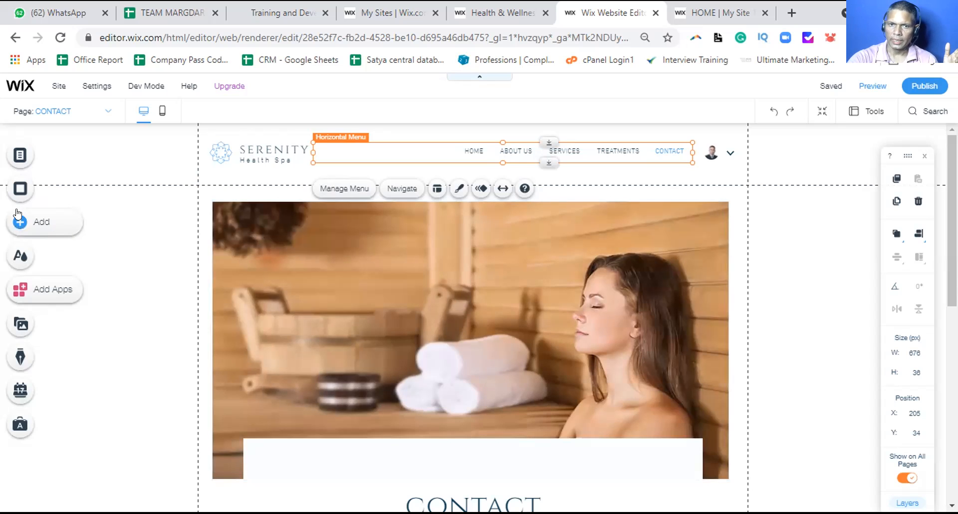
Check HOME's page options in the site's page list, then bring up the Add panel with its Blog option
{"action": "left_click", "coordinate": [26, 155]}
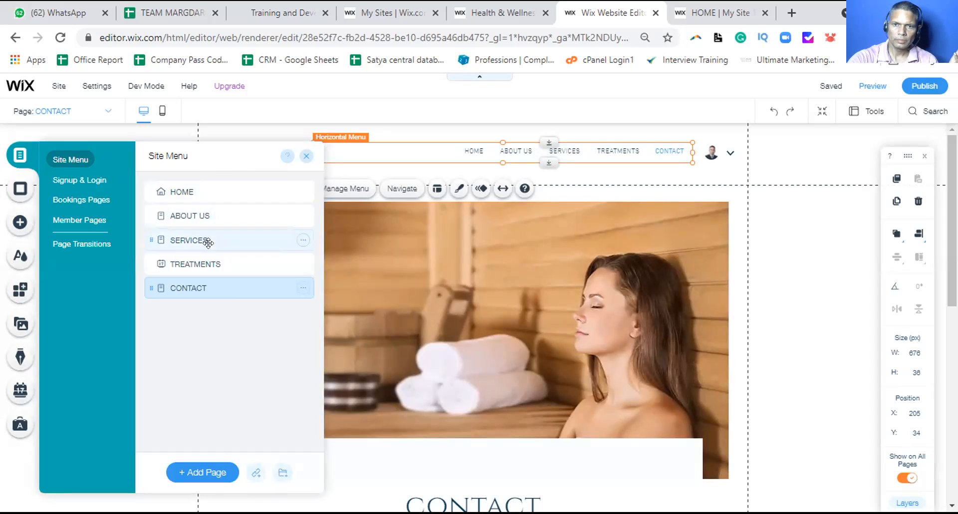
{"action": "left_click", "coordinate": [302, 191]}
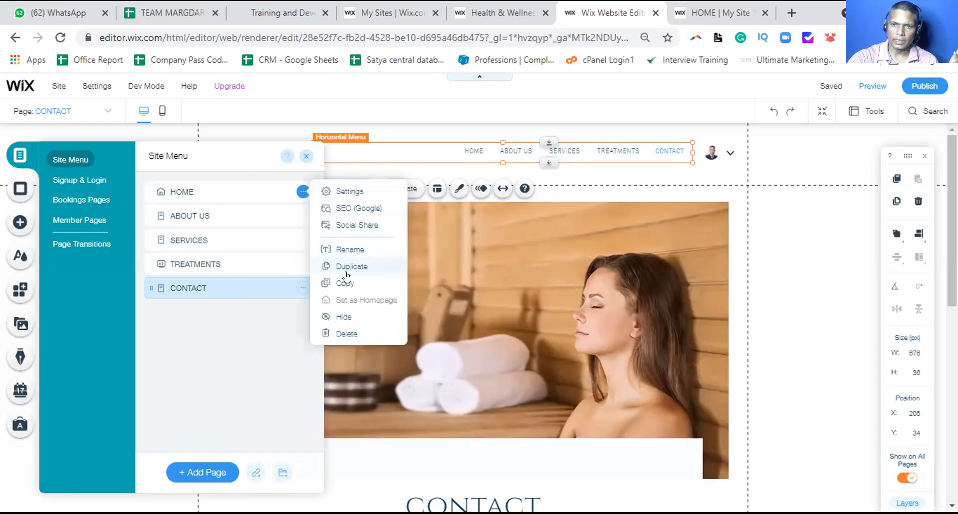
{"action": "left_click", "coordinate": [346, 282]}
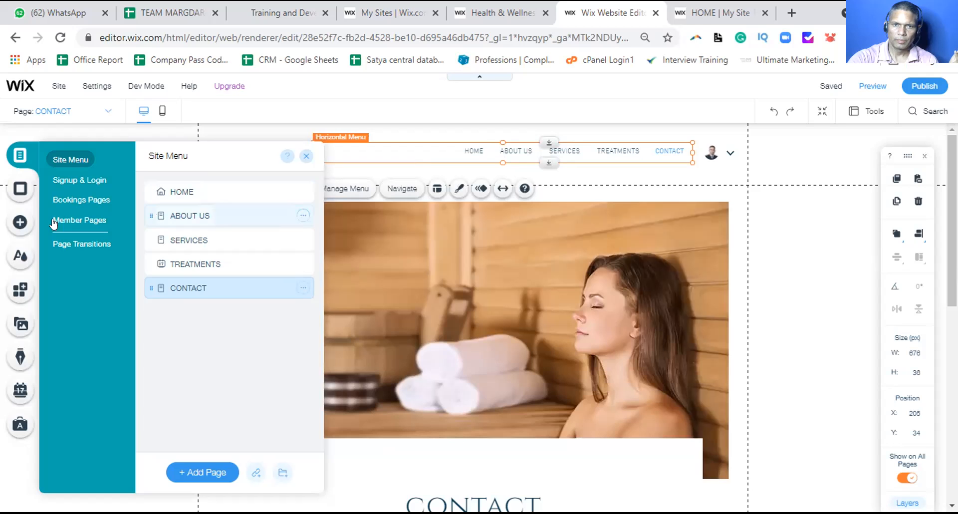
{"action": "left_click", "coordinate": [20, 223]}
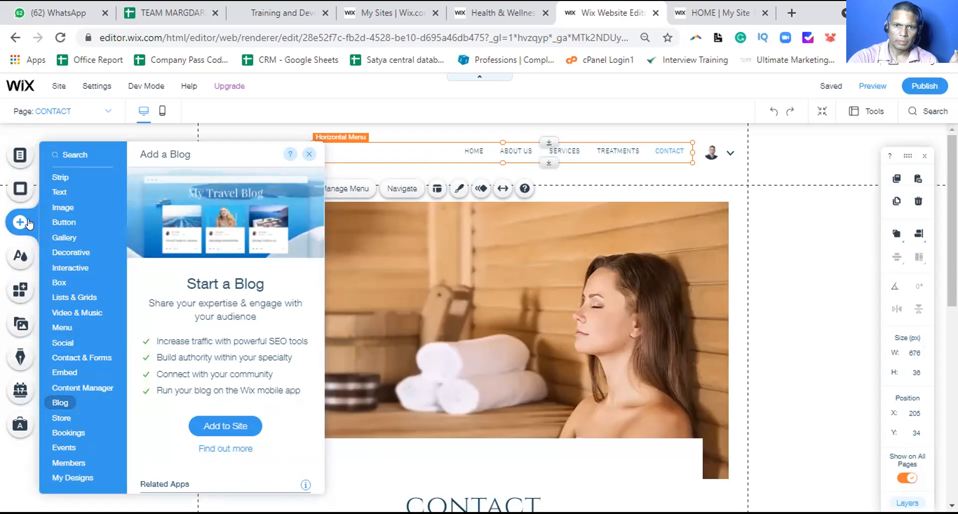
Browse the Gallery and Decorative element choices, then return to the site's pages list
{"action": "left_click", "coordinate": [69, 243]}
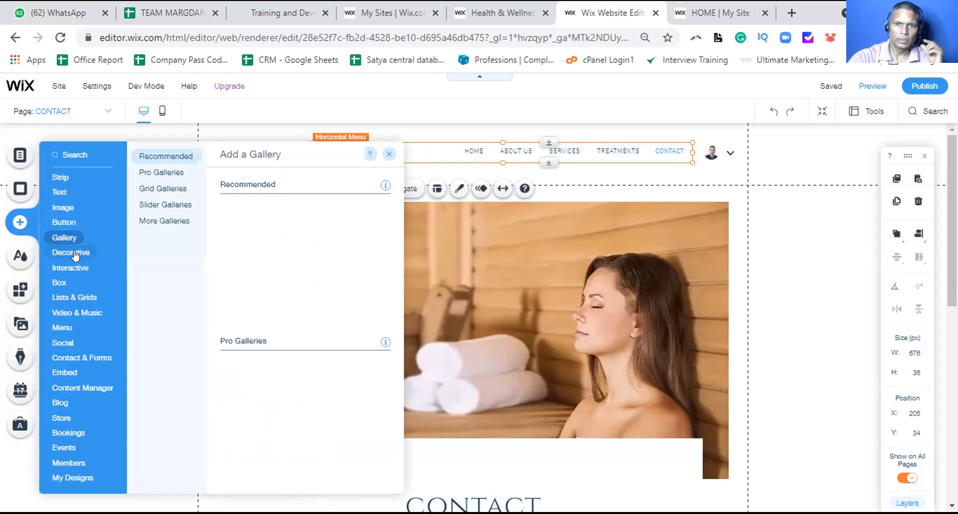
{"action": "left_click", "coordinate": [75, 254]}
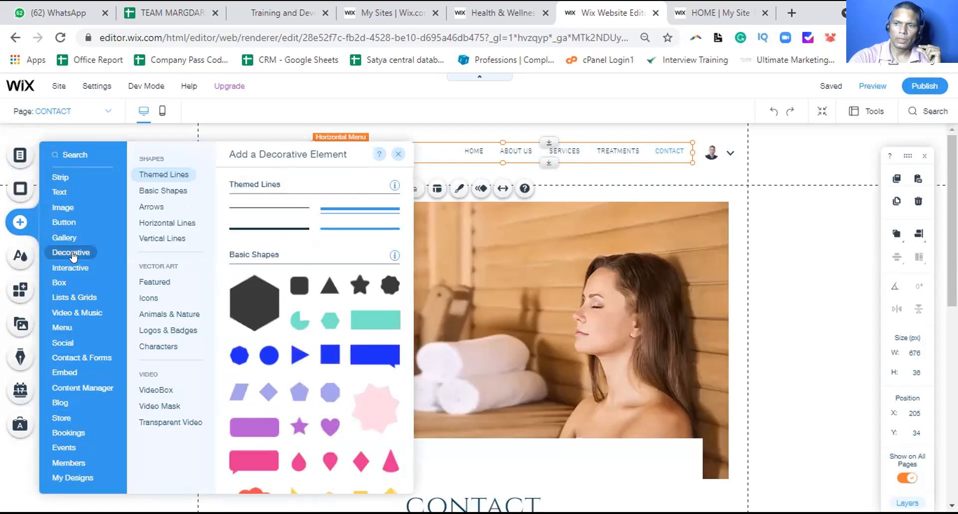
{"action": "left_click", "coordinate": [17, 152]}
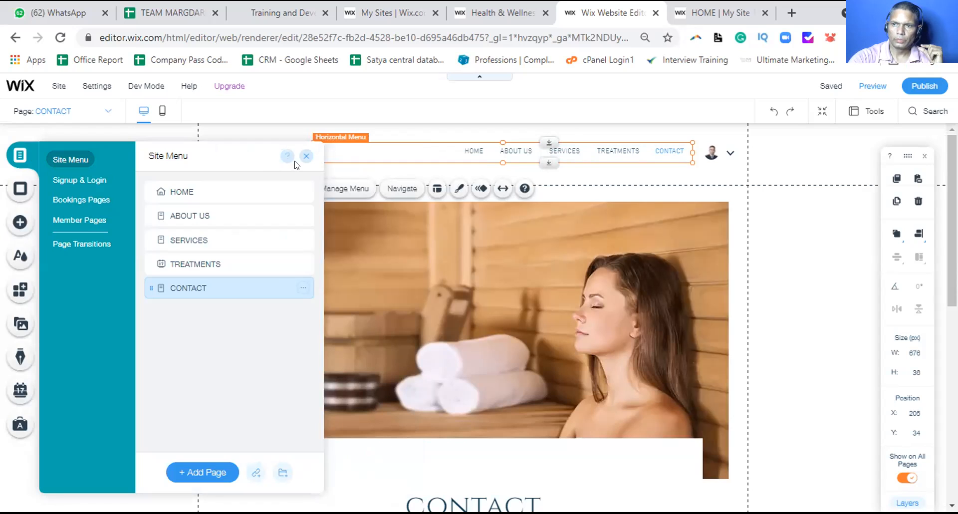
Duplicate the ABOUT US page and rename the copy BLOG
{"action": "left_click", "coordinate": [302, 288]}
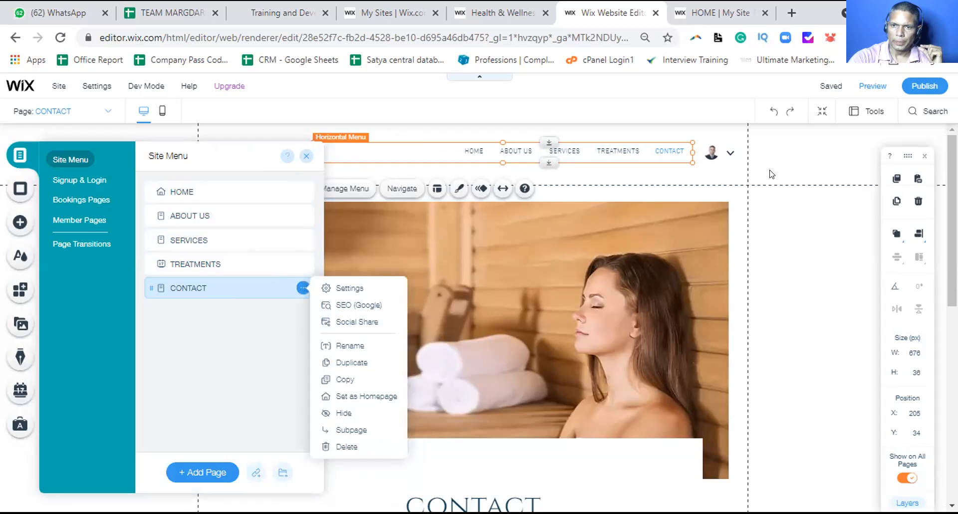
{"action": "left_click", "coordinate": [623, 157]}
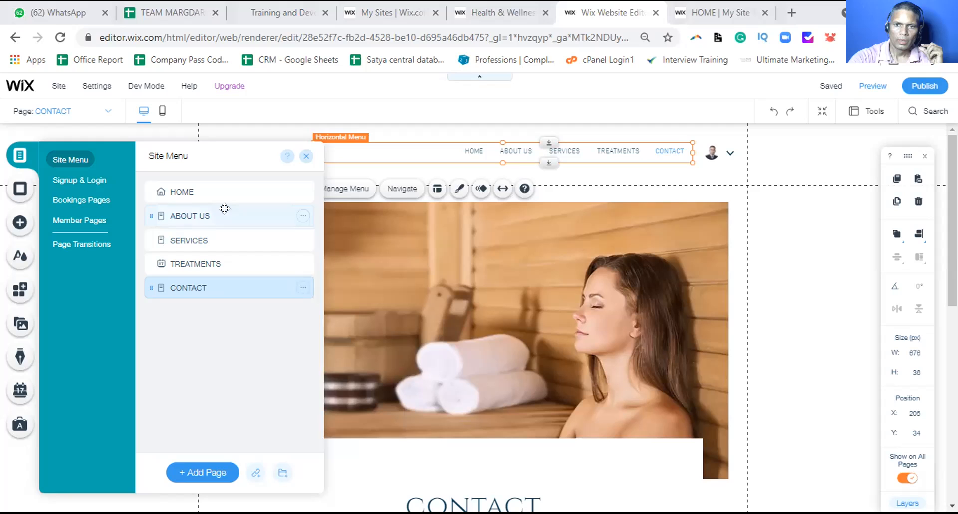
{"action": "left_click", "coordinate": [304, 216]}
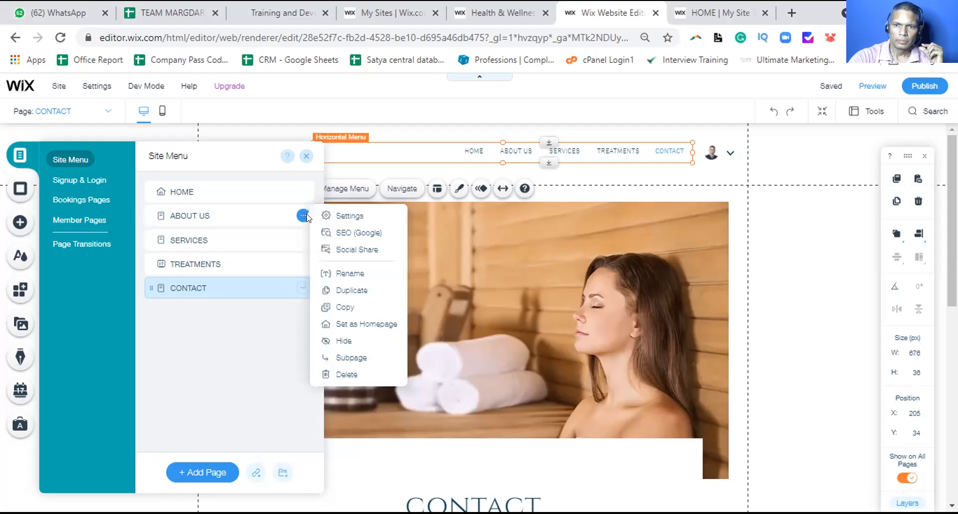
{"action": "left_click", "coordinate": [362, 290]}
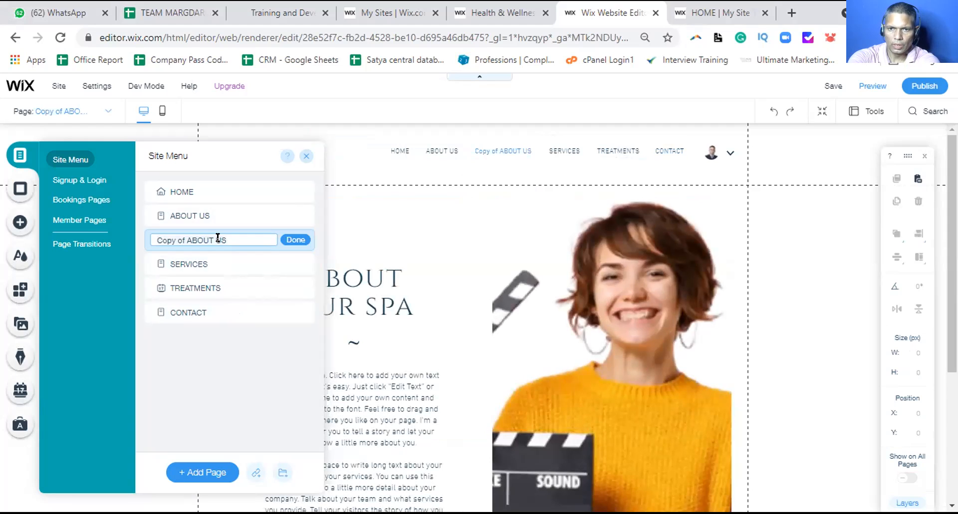
{"action": "key", "text": "ctrl+a"}
{"action": "type", "text": "BlOG"}
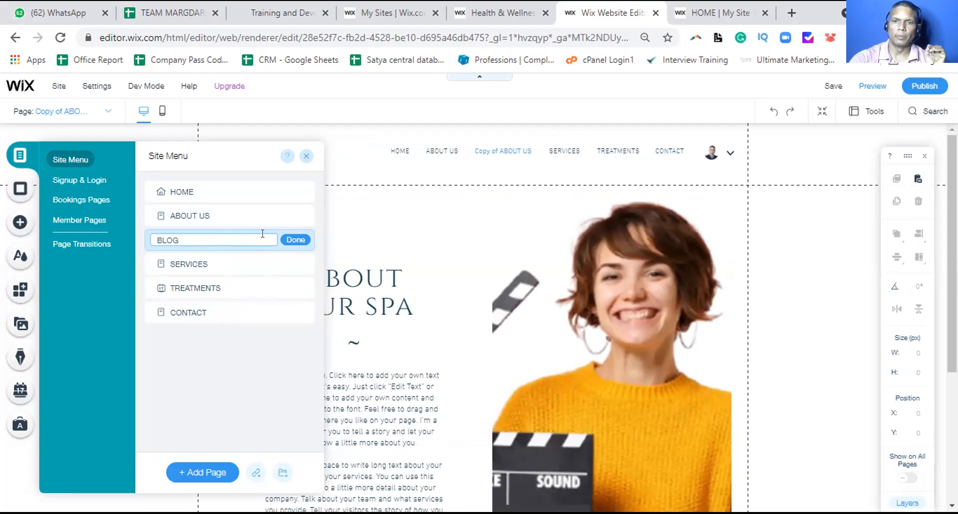
{"action": "key", "text": "Return"}
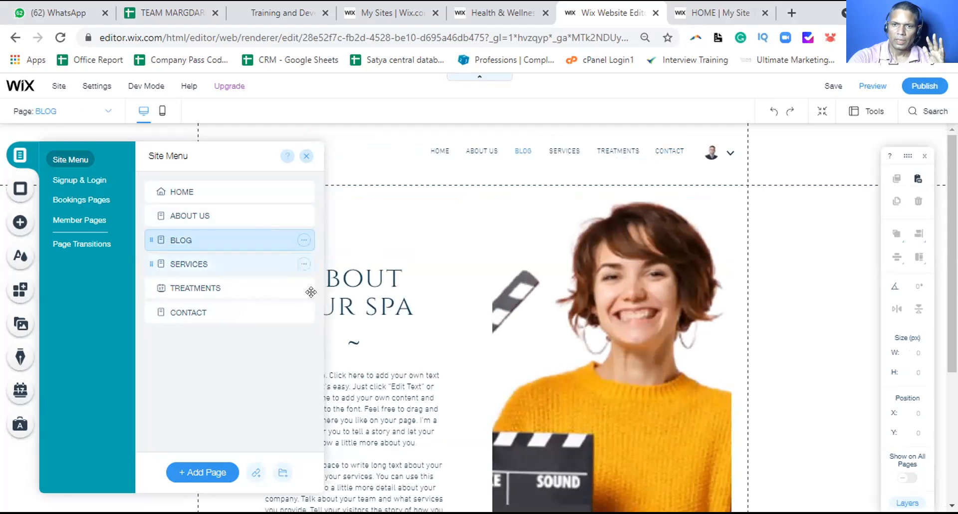
Add the Wix Blog from the Blog category of new page templates
{"action": "left_click", "coordinate": [198, 471]}
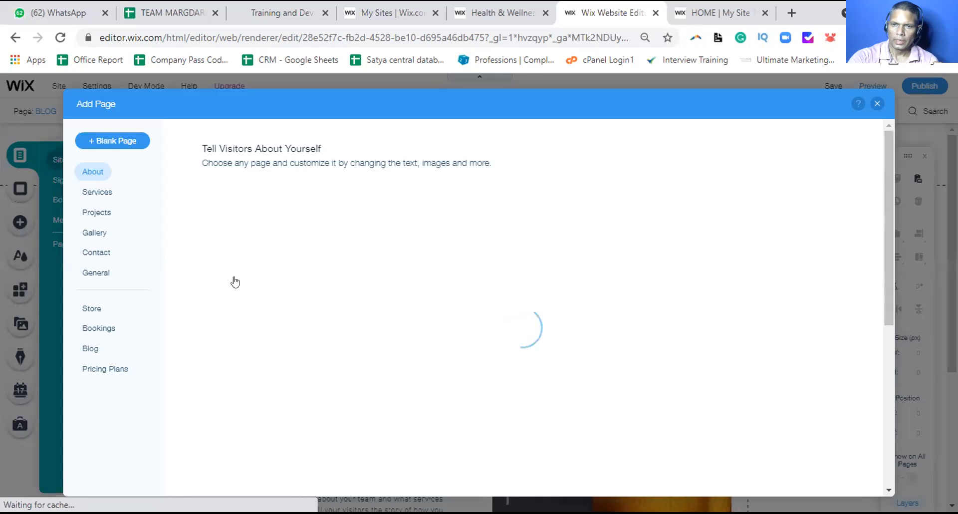
{"action": "left_click", "coordinate": [92, 350]}
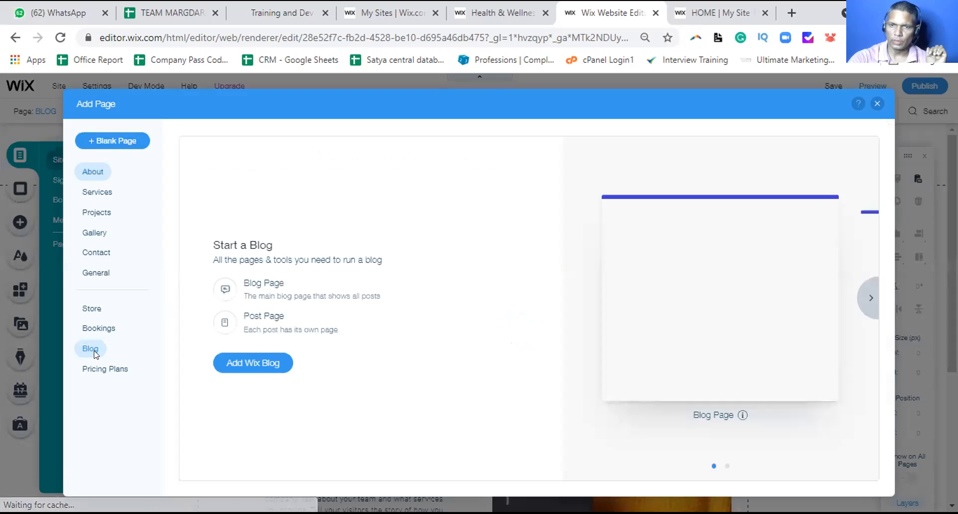
{"action": "left_click", "coordinate": [263, 365]}
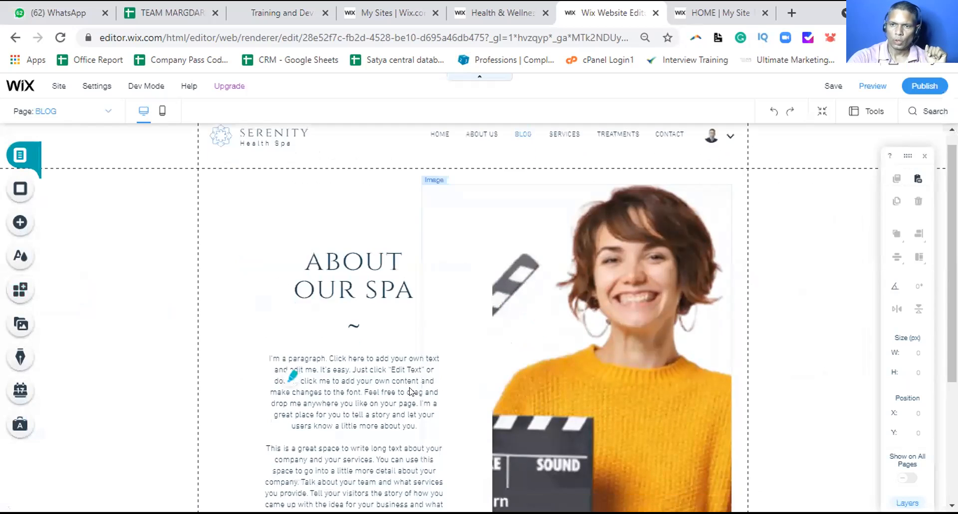
Review the BLOG page's copied About Our Spa content and Page Background, then reopen the pages list
{"action": "scroll", "coordinate": [439, 388], "scroll_direction": "down", "scroll_amount": 4}
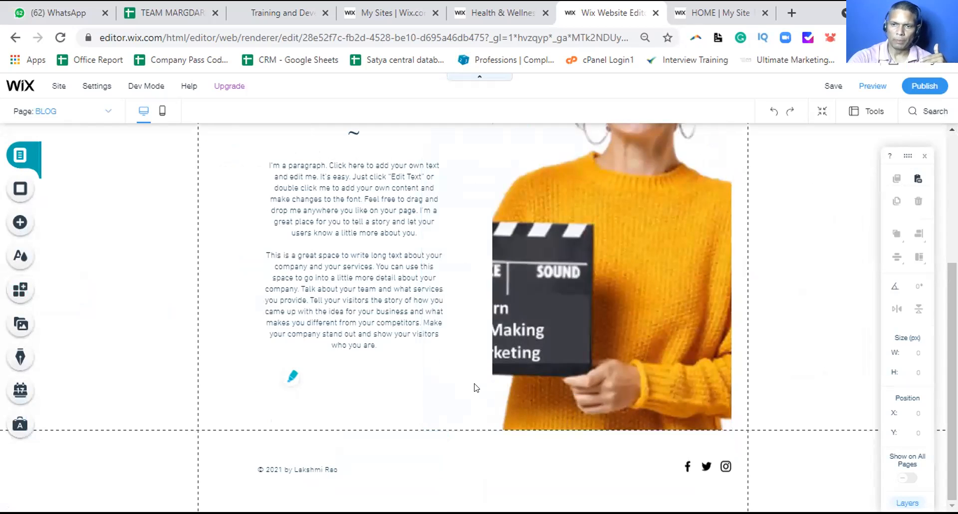
{"action": "scroll", "coordinate": [830, 403], "scroll_direction": "up", "scroll_amount": 4}
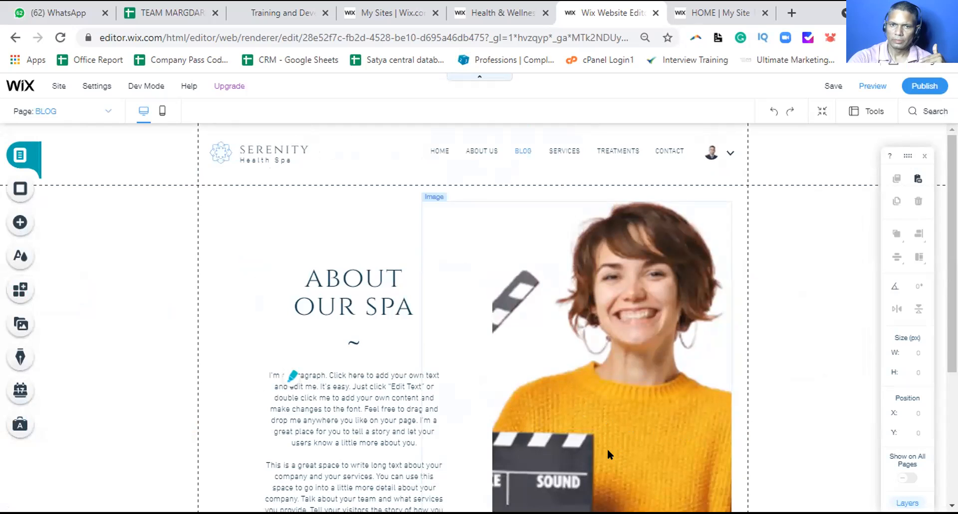
{"action": "left_click", "coordinate": [19, 190]}
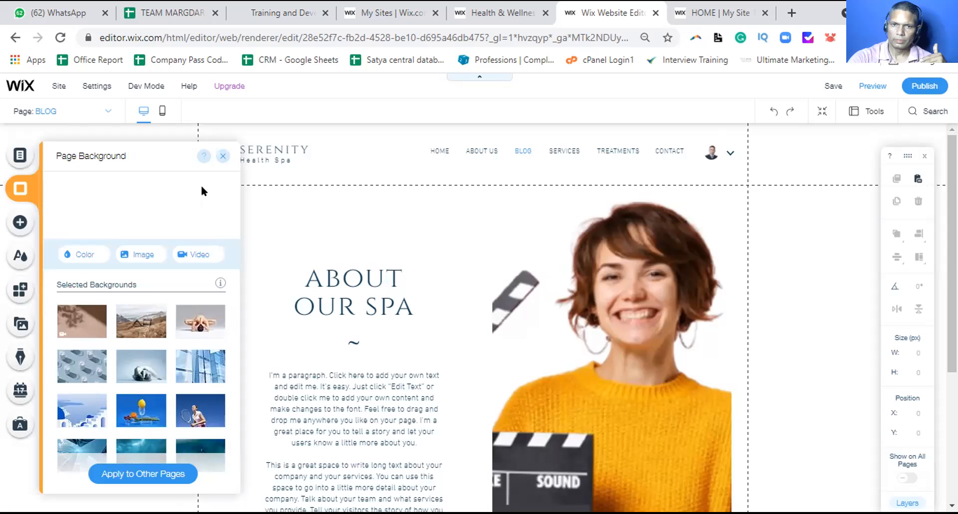
{"action": "left_click", "coordinate": [374, 154]}
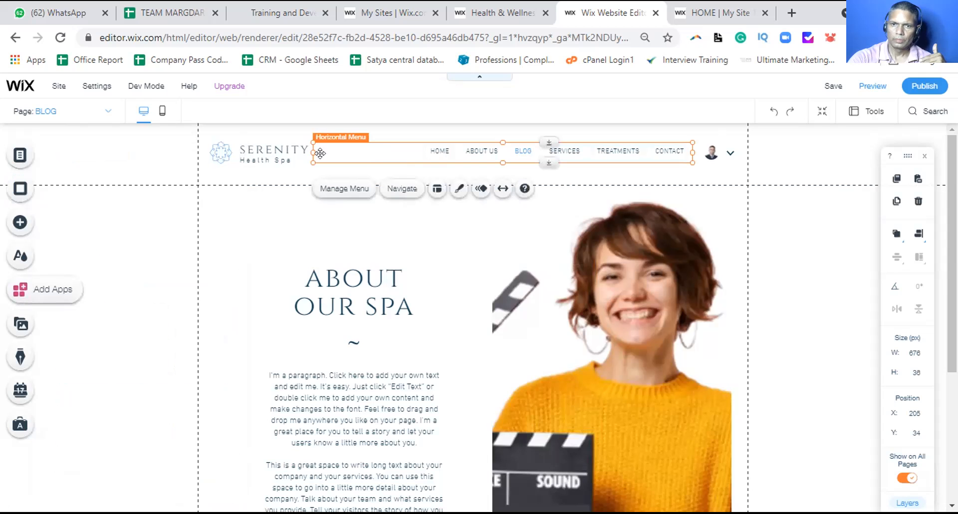
{"action": "left_click", "coordinate": [20, 154]}
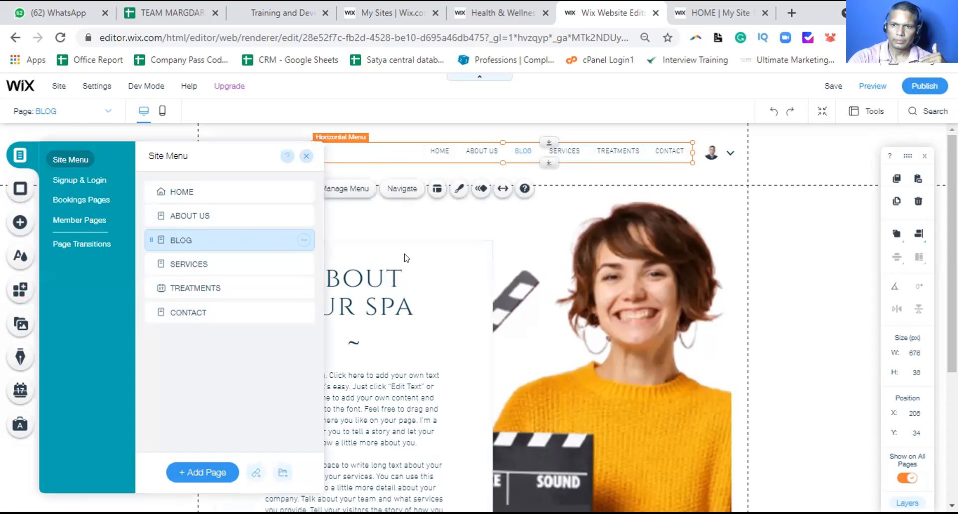
Delete the copied ABOUT OUR SPA text box from the BLOG page
{"action": "left_click", "coordinate": [468, 295]}
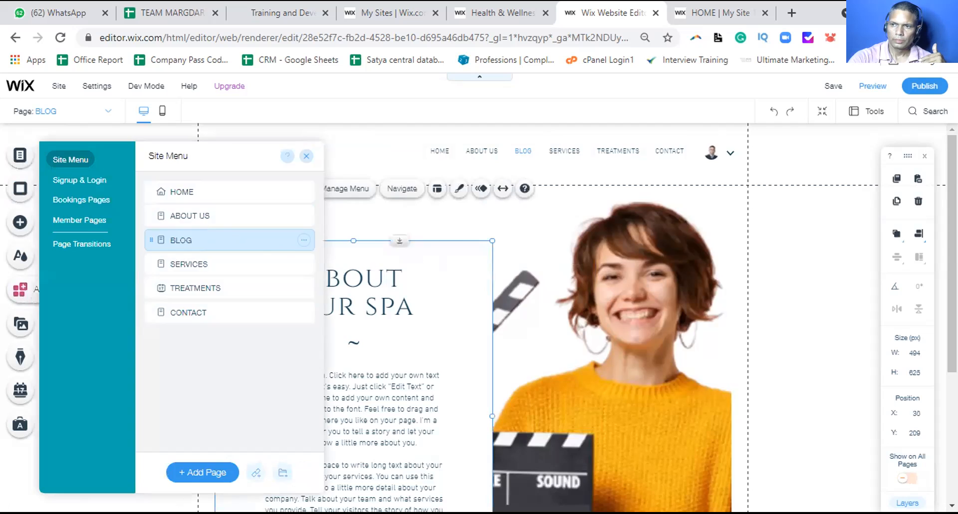
{"action": "scroll", "coordinate": [468, 294], "scroll_direction": "down", "scroll_amount": 5}
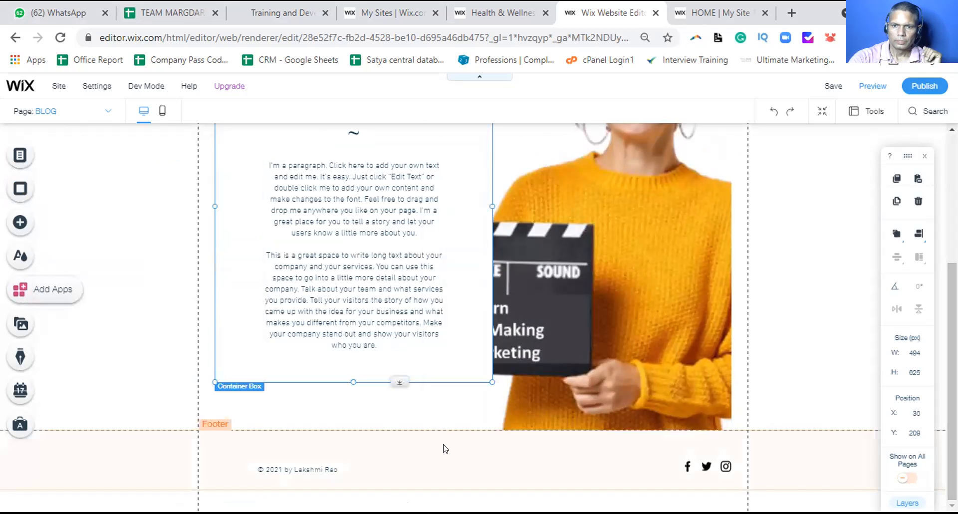
{"action": "scroll", "coordinate": [644, 424], "scroll_direction": "up", "scroll_amount": 4}
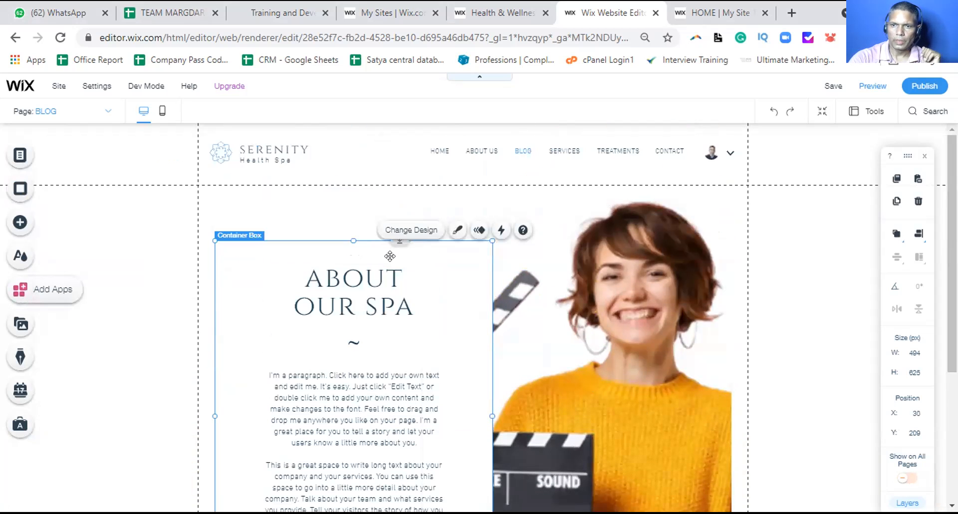
{"action": "left_click", "coordinate": [387, 277]}
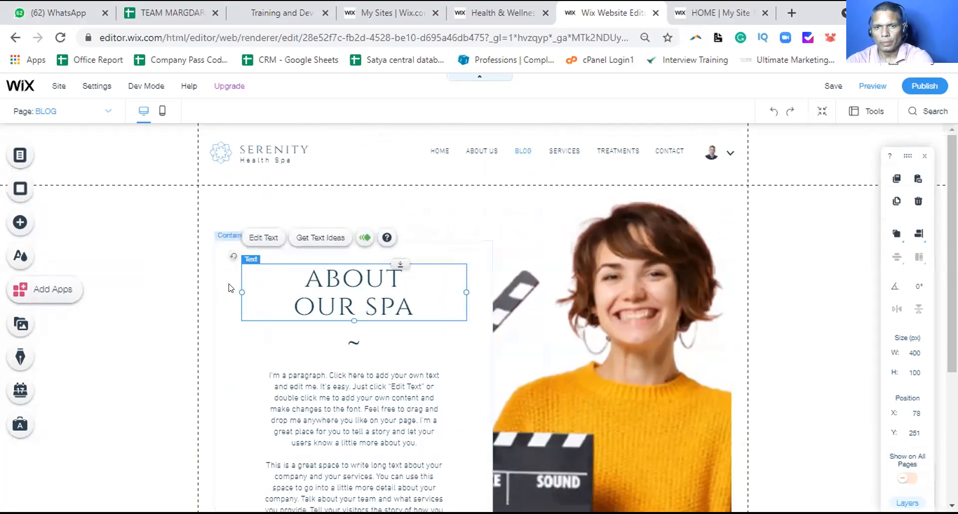
{"action": "left_click", "coordinate": [226, 280]}
{"action": "key", "text": "Delete"}
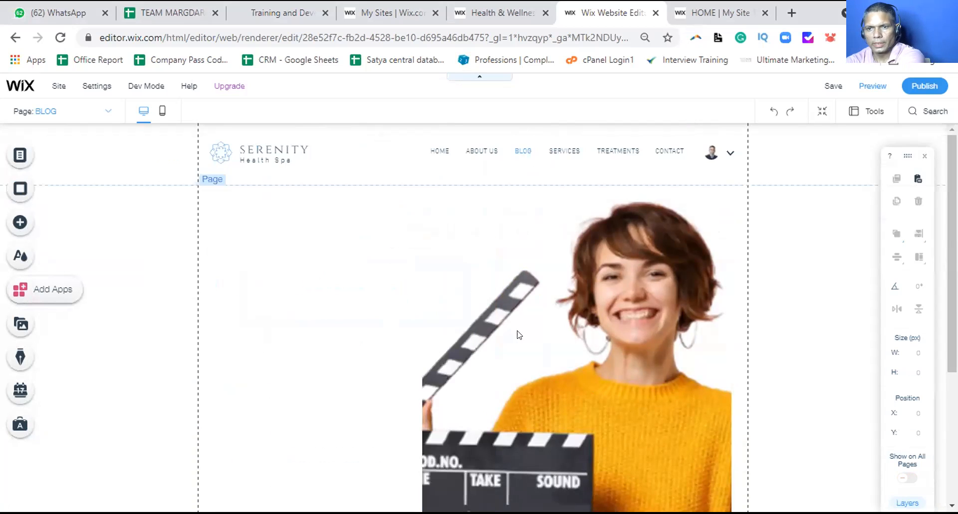
Delete the woman's portrait photo, leaving the BLOG page empty
{"action": "left_click", "coordinate": [540, 335]}
{"action": "key", "text": "Delete"}
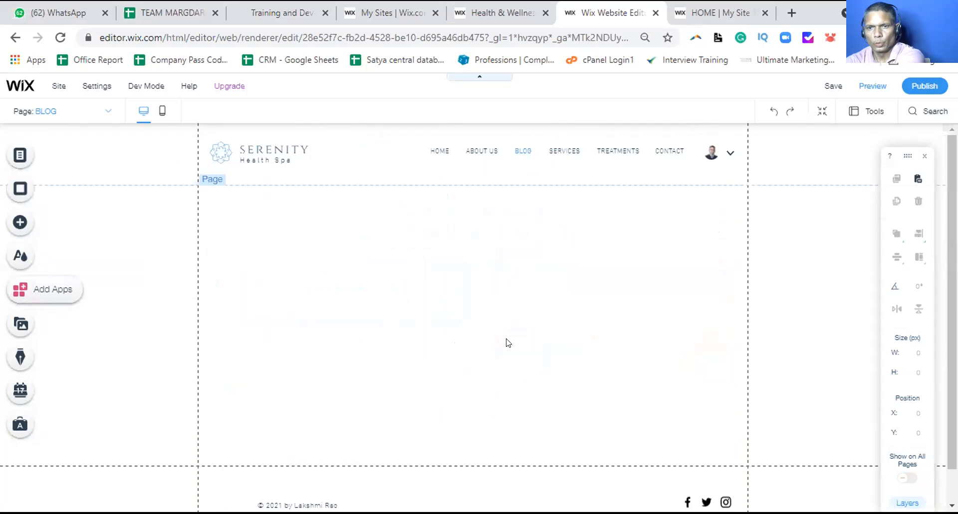
{"action": "scroll", "coordinate": [504, 342], "scroll_direction": "down", "scroll_amount": 1}
{"action": "scroll", "coordinate": [504, 340], "scroll_direction": "up", "scroll_amount": 1}
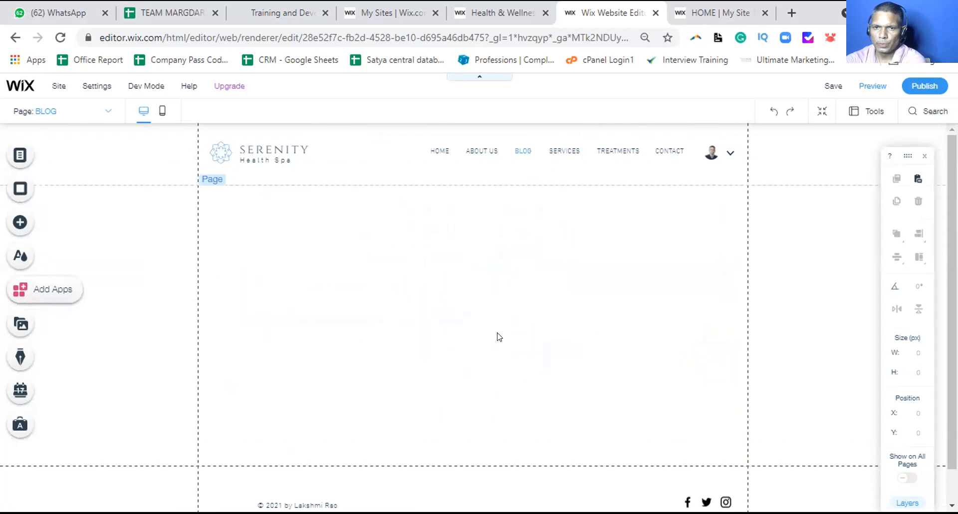
{"action": "left_click", "coordinate": [310, 252]}
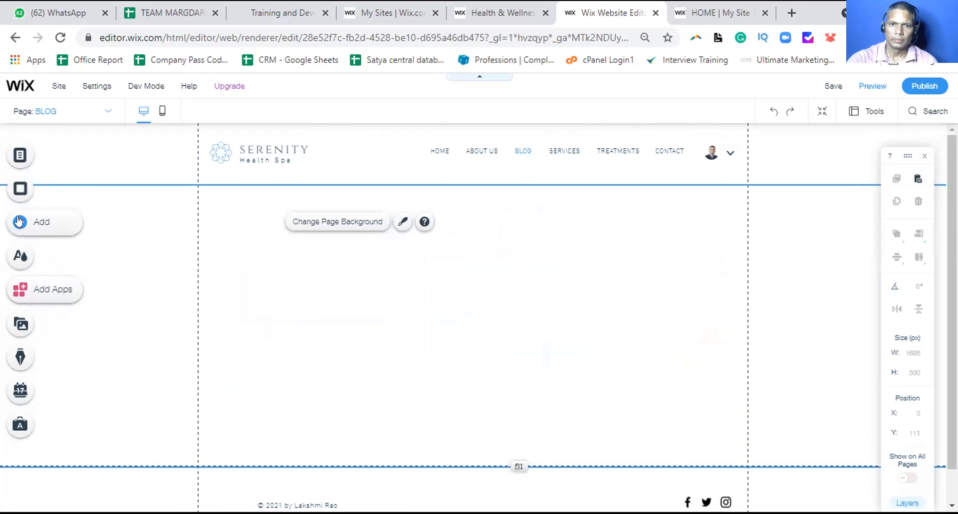
{"action": "left_click", "coordinate": [19, 221]}
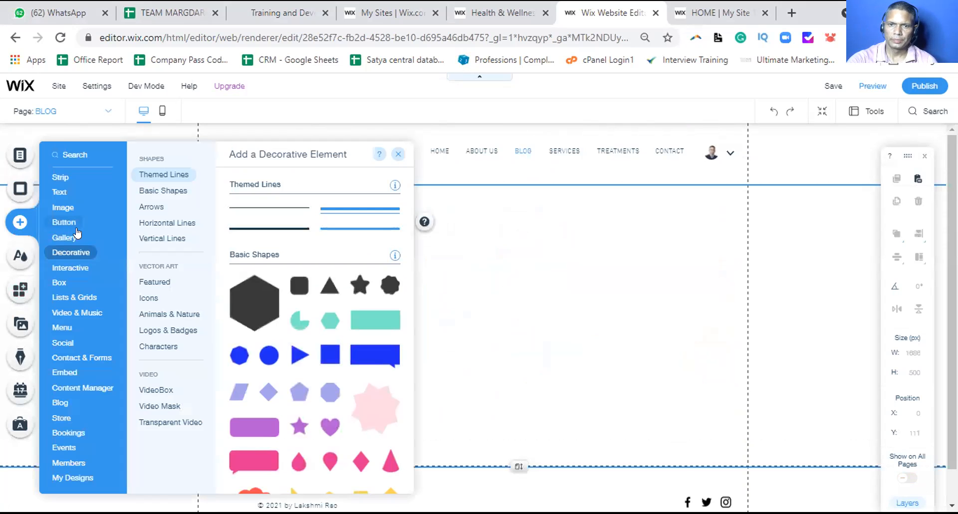
Install Wix Blog from the Add panel's Blog option, creating a Blog header menu item
{"action": "left_click", "coordinate": [64, 222]}
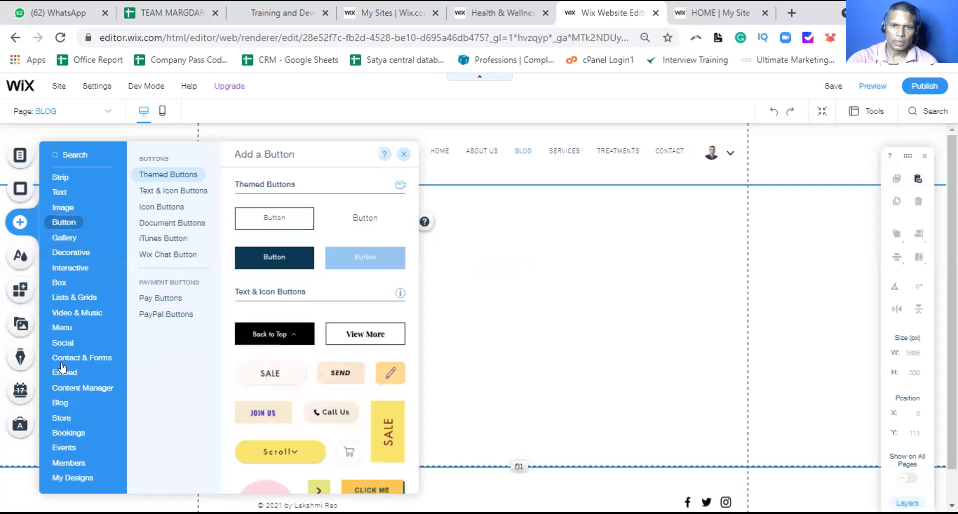
{"action": "mouse_move", "coordinate": [66, 404]}
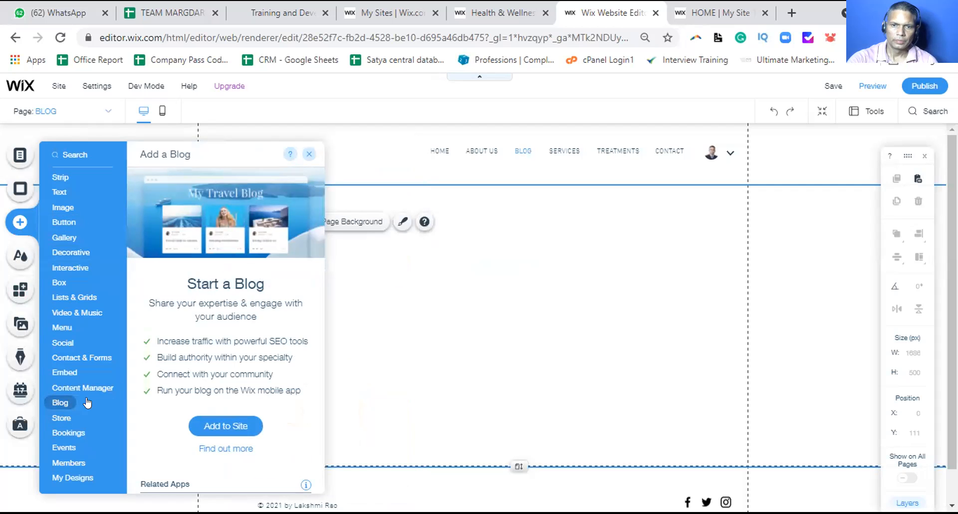
{"action": "left_click", "coordinate": [210, 425]}
{"action": "scroll", "coordinate": [262, 424], "scroll_direction": "down", "scroll_amount": 5}
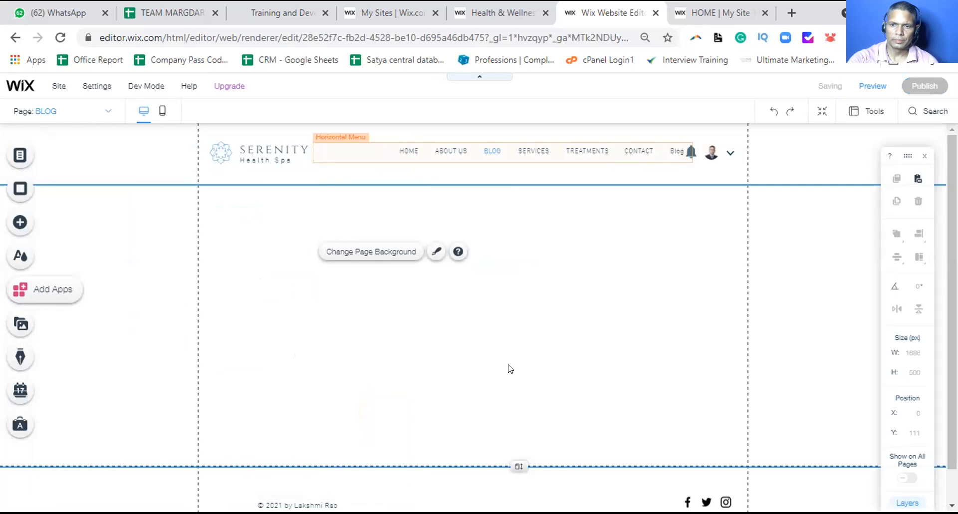
{"action": "scroll", "coordinate": [39, 156], "scroll_direction": "down", "scroll_amount": 1}
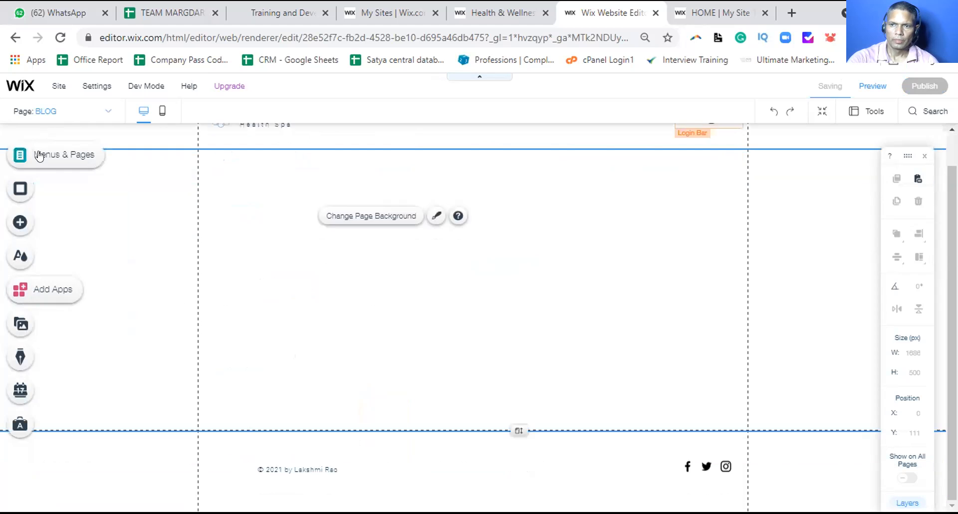
Go to the new Blog page and scroll through sample posts like 'Design a Stunning Blog'
{"action": "left_click", "coordinate": [38, 156]}
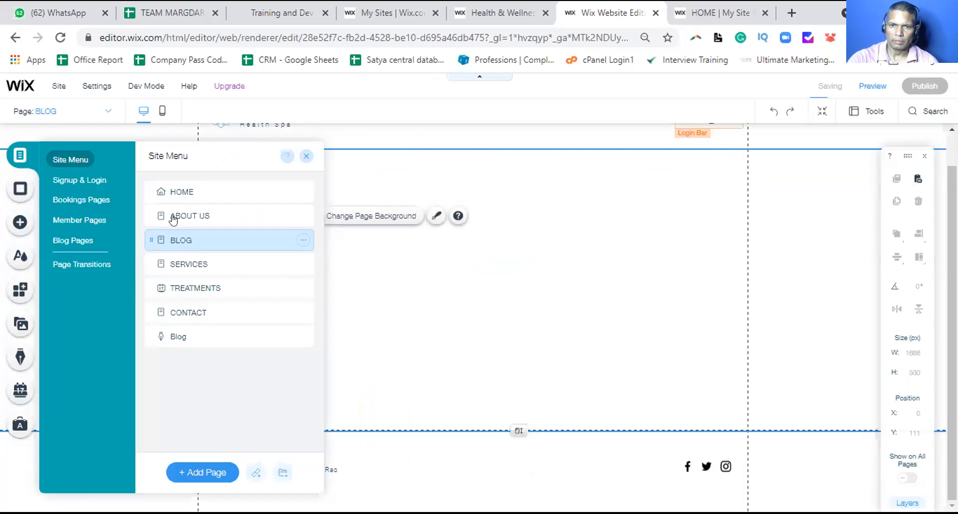
{"action": "left_click", "coordinate": [170, 335]}
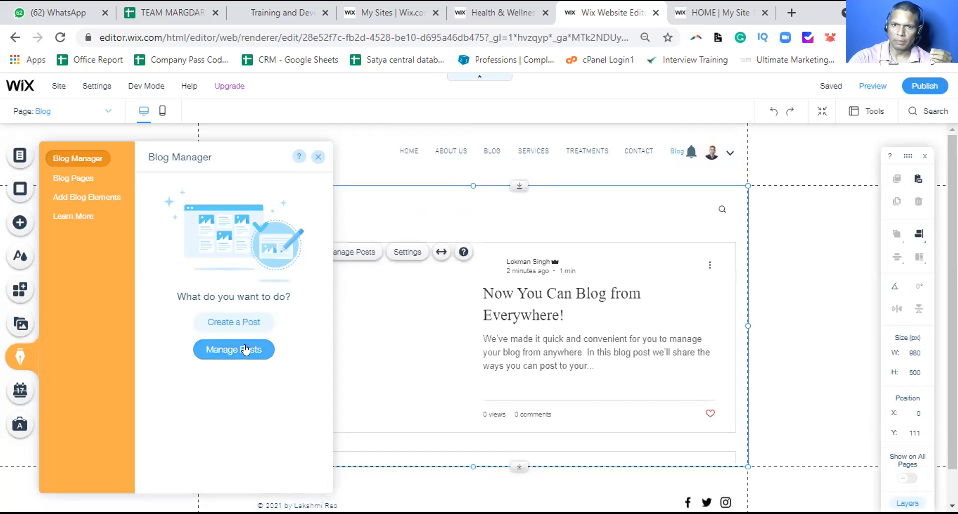
{"action": "left_click", "coordinate": [318, 157]}
{"action": "scroll", "coordinate": [318, 199], "scroll_direction": "down", "scroll_amount": 1}
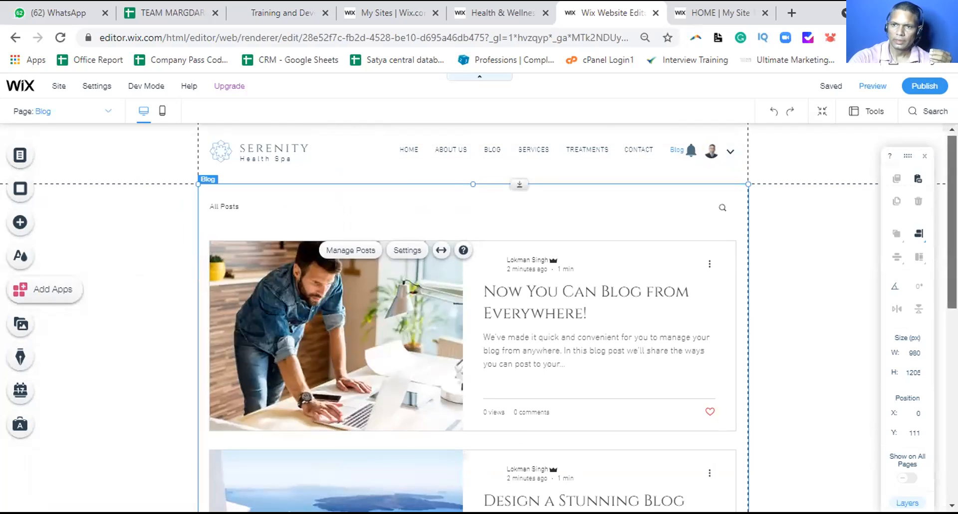
{"action": "scroll", "coordinate": [473, 318], "scroll_direction": "down", "scroll_amount": 3}
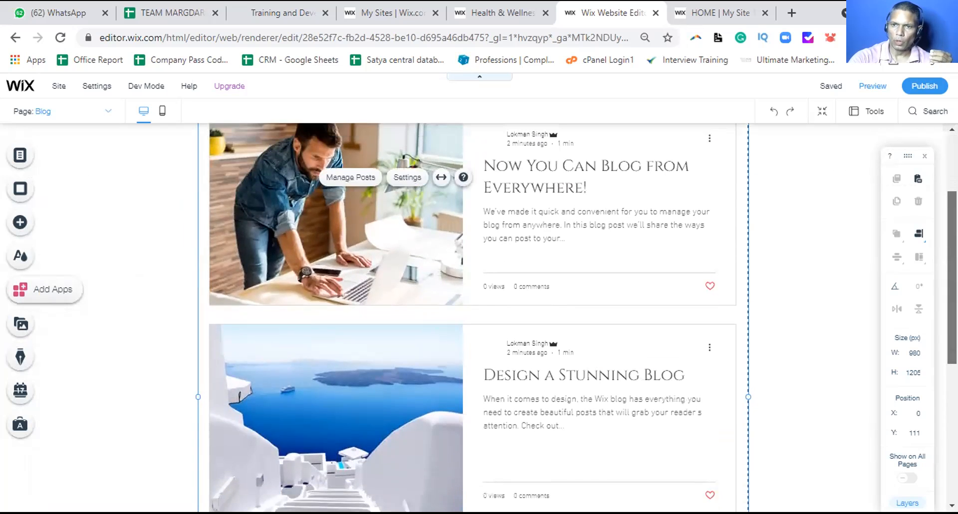
{"action": "scroll", "coordinate": [733, 252], "scroll_direction": "up", "scroll_amount": 1}
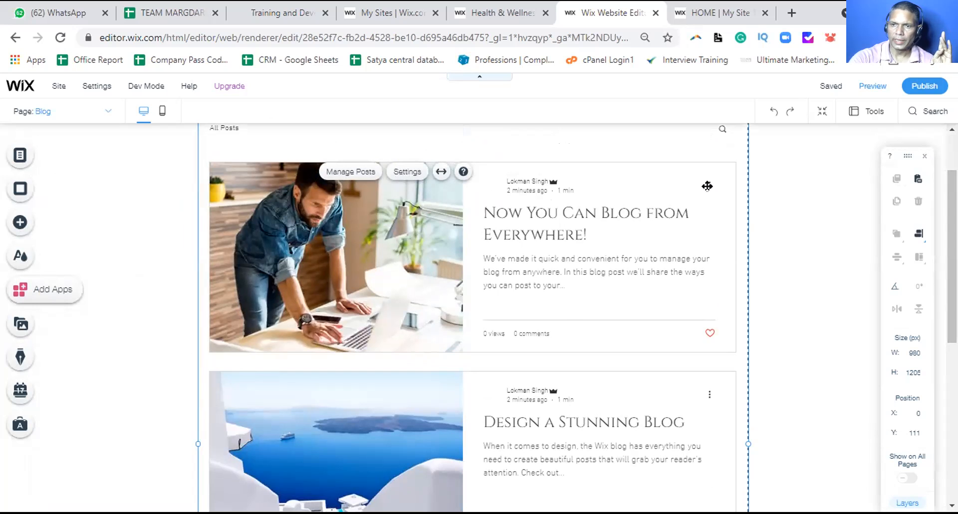
Preview the Blog page, try the first post's options menu, and view the mobile layout
{"action": "left_click", "coordinate": [882, 98]}
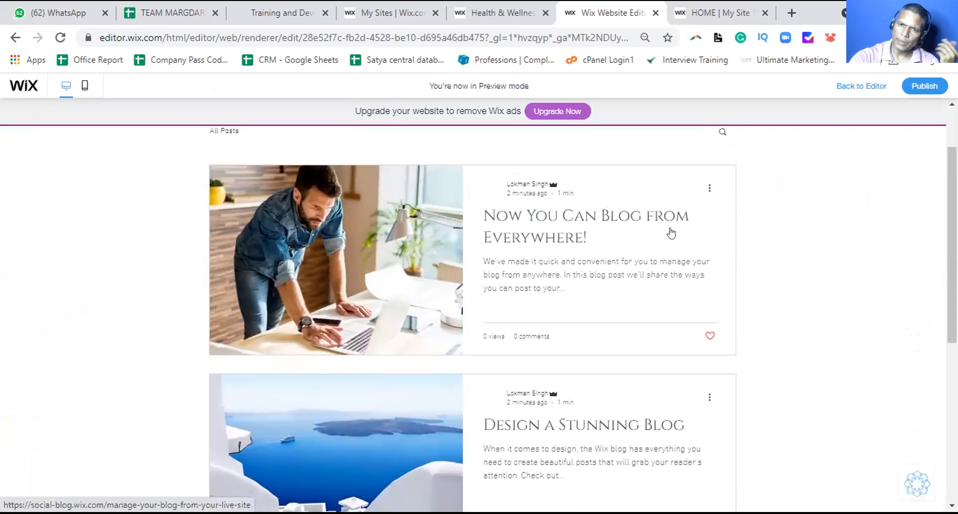
{"action": "left_click", "coordinate": [706, 189]}
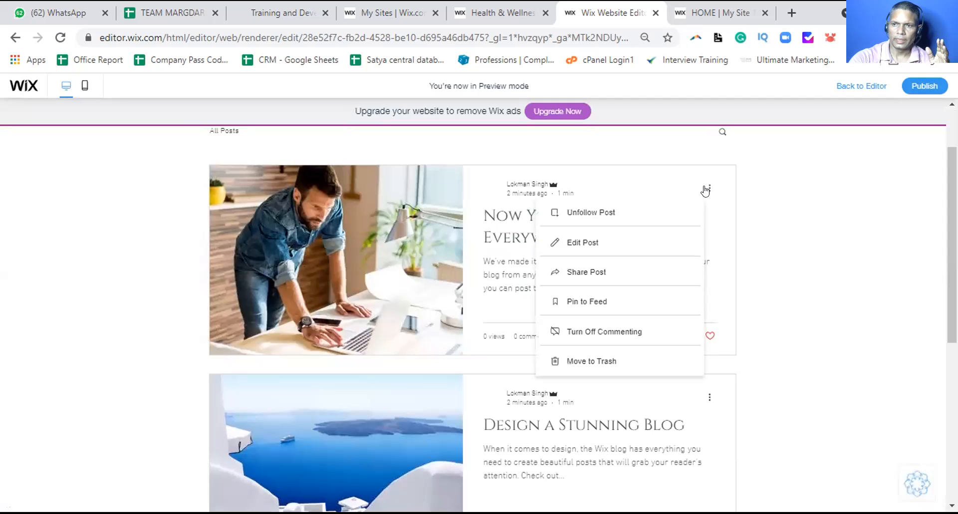
{"action": "left_click", "coordinate": [587, 274]}
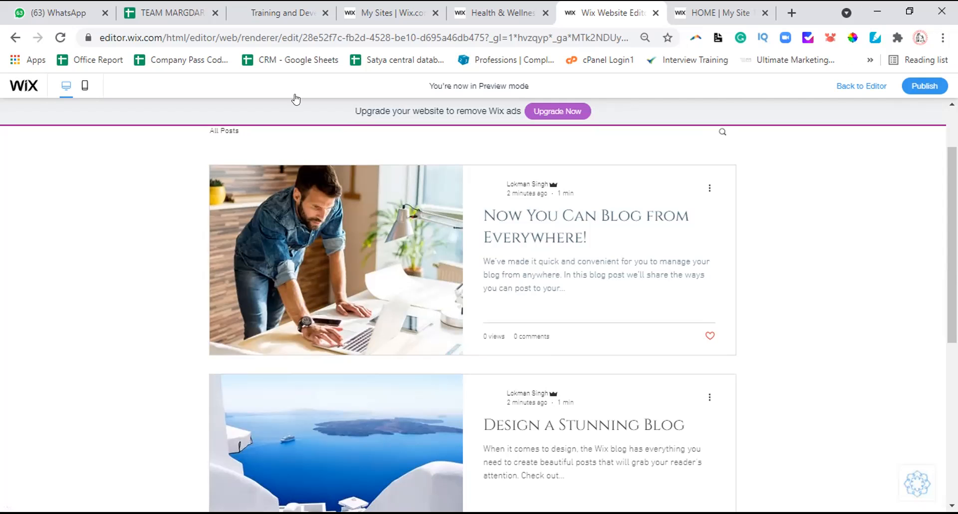
{"action": "scroll", "coordinate": [577, 330], "scroll_direction": "up", "scroll_amount": 2}
{"action": "scroll", "coordinate": [574, 322], "scroll_direction": "down", "scroll_amount": 2}
{"action": "scroll", "coordinate": [529, 312], "scroll_direction": "up", "scroll_amount": 2}
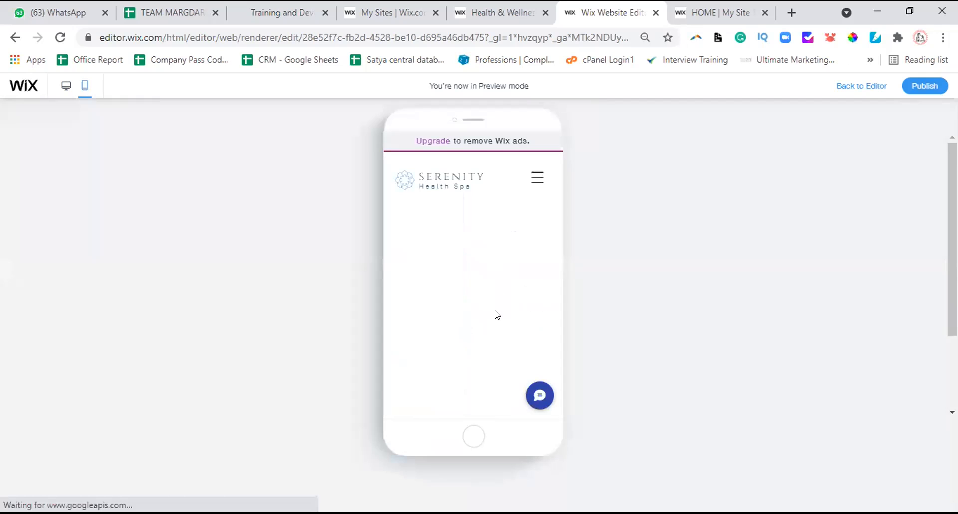
Scroll through the Blog page's mobile preview, then return to the mobile editor
{"action": "scroll", "coordinate": [492, 304], "scroll_direction": "down", "scroll_amount": 15}
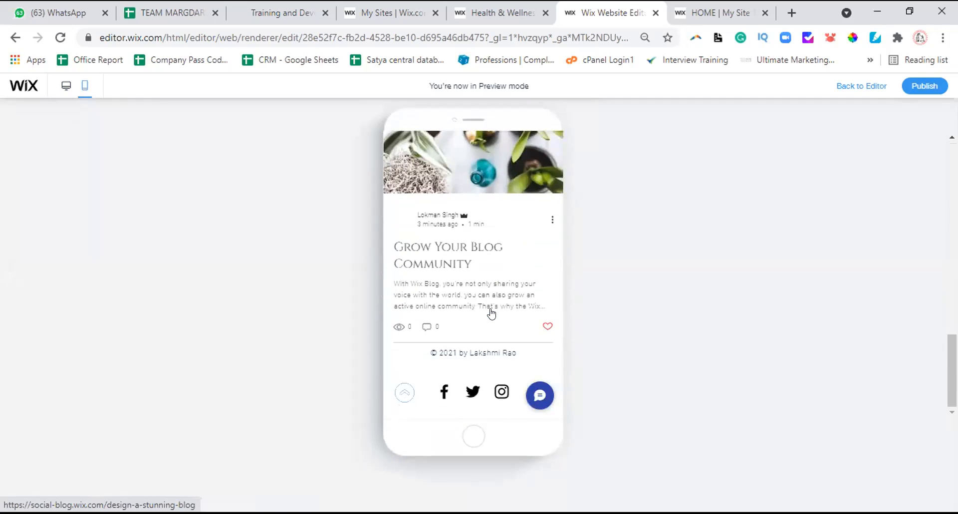
{"action": "scroll", "coordinate": [492, 313], "scroll_direction": "up", "scroll_amount": 15}
{"action": "scroll", "coordinate": [492, 313], "scroll_direction": "down", "scroll_amount": 3}
{"action": "scroll", "coordinate": [491, 313], "scroll_direction": "down", "scroll_amount": 4}
{"action": "scroll", "coordinate": [491, 313], "scroll_direction": "up", "scroll_amount": 8}
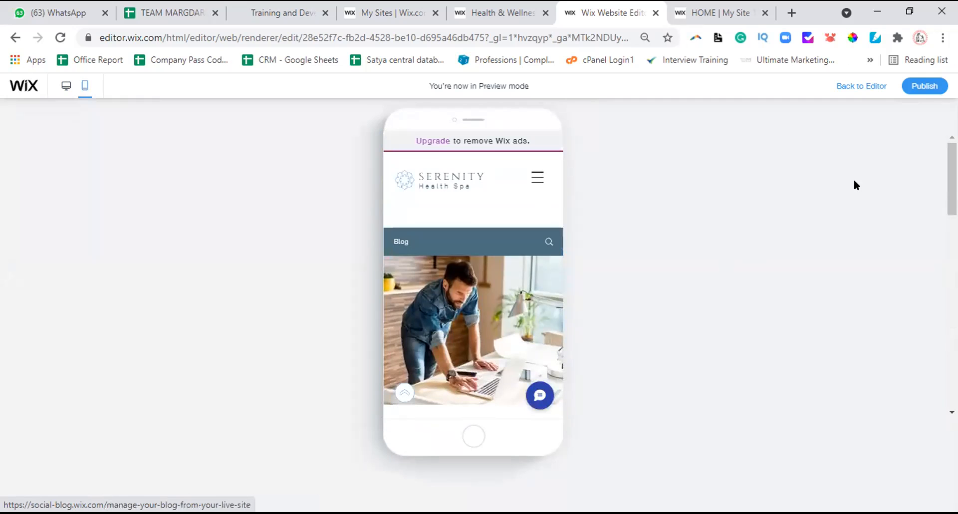
{"action": "left_click", "coordinate": [867, 98]}
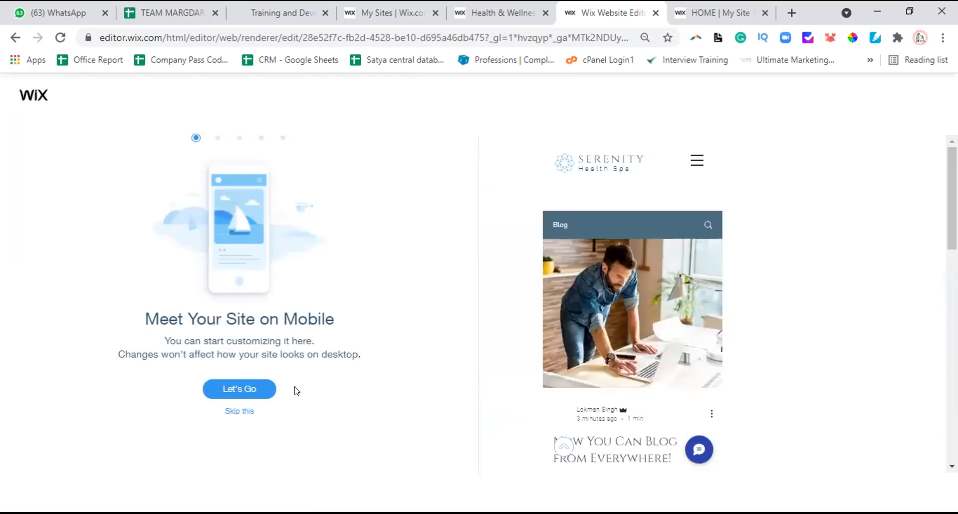
Dismiss the 'Meet Your Site on Mobile' intro, then switch to the live 'HOME | My Site' tab
{"action": "left_click", "coordinate": [239, 411]}
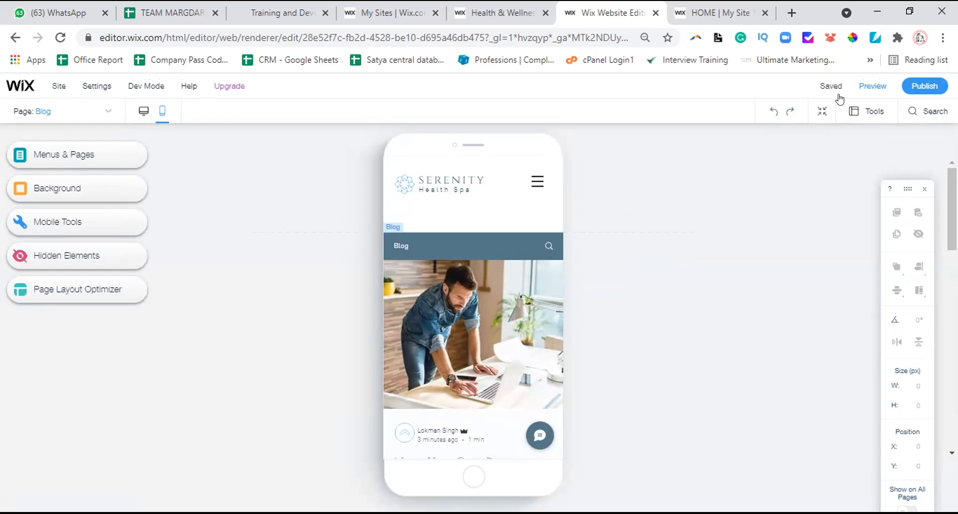
{"action": "mouse_move", "coordinate": [627, 242]}
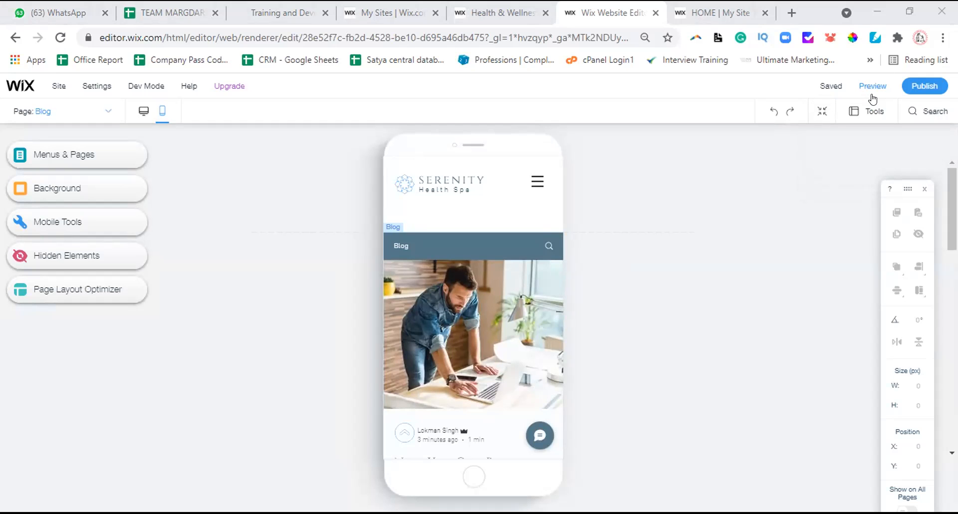
{"action": "left_click", "coordinate": [724, 9]}
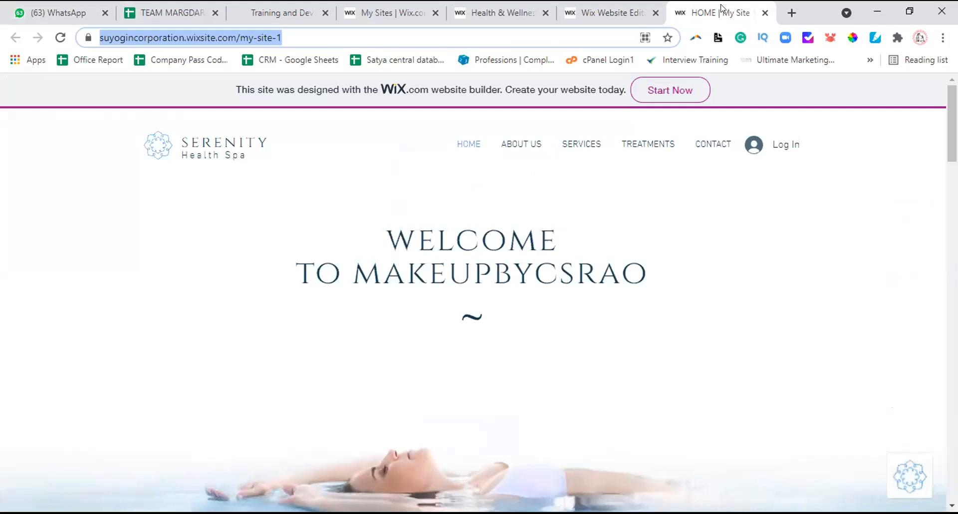
Switch from the Health & Wellness gallery to the 'My Sites | Wix.com' tab and scroll to the top
{"action": "left_click", "coordinate": [505, 8]}
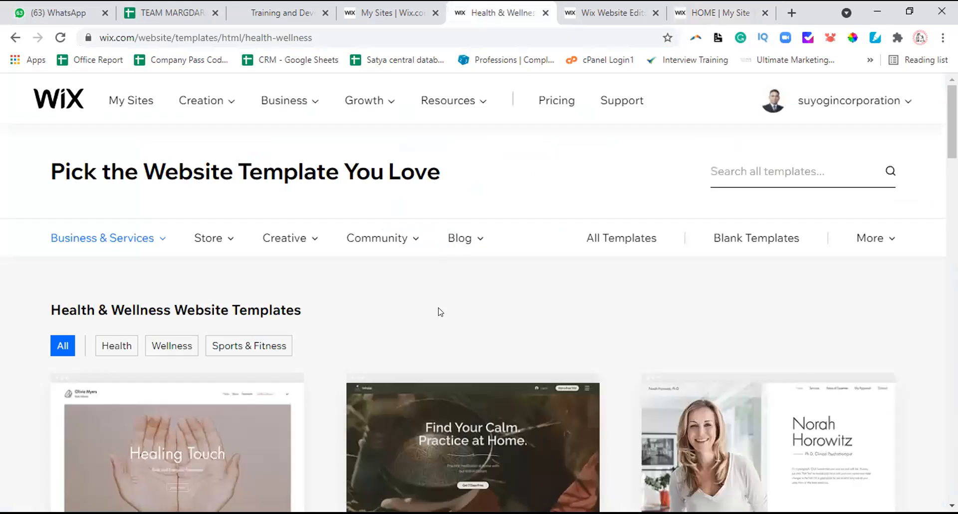
{"action": "left_click", "coordinate": [398, 8]}
{"action": "scroll", "coordinate": [385, 310], "scroll_direction": "up", "scroll_amount": 5}
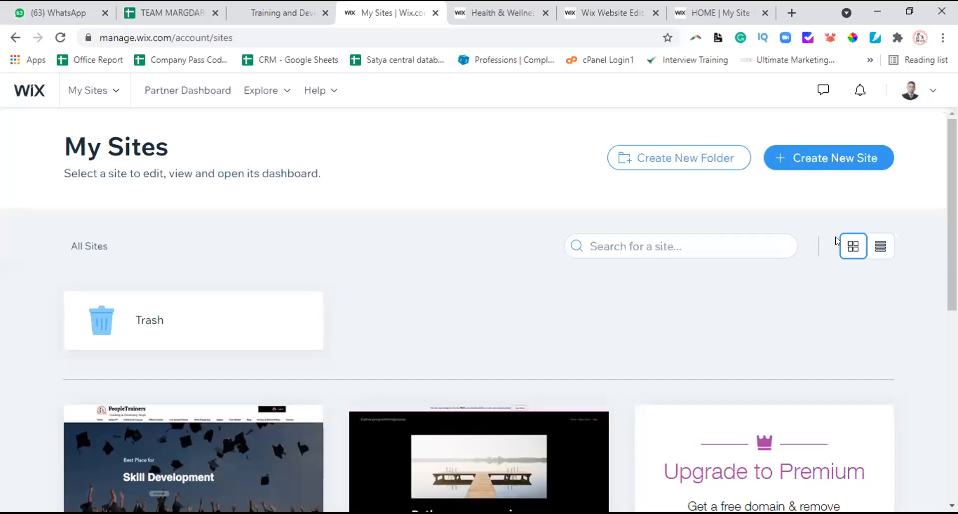
Create a new site and choose the classic Wix platform card
{"action": "left_click", "coordinate": [827, 164]}
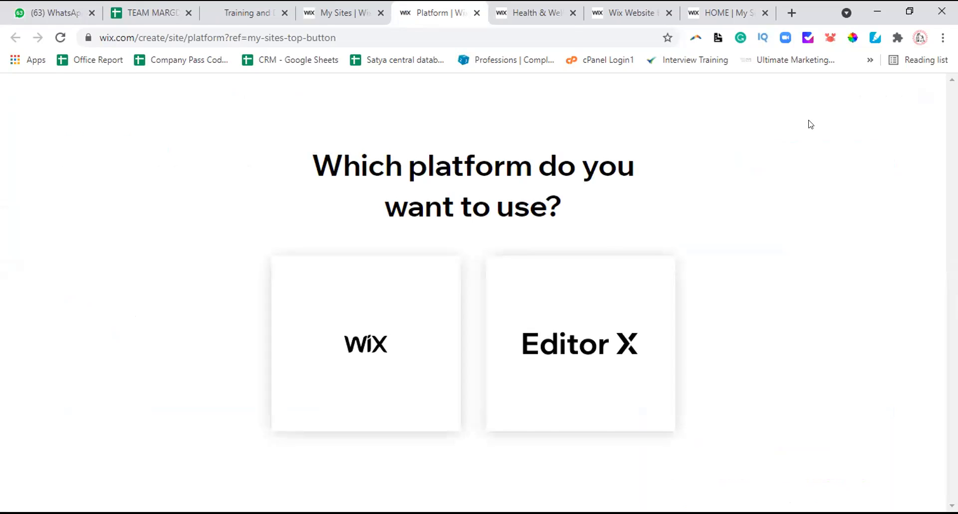
{"action": "left_click", "coordinate": [388, 335]}
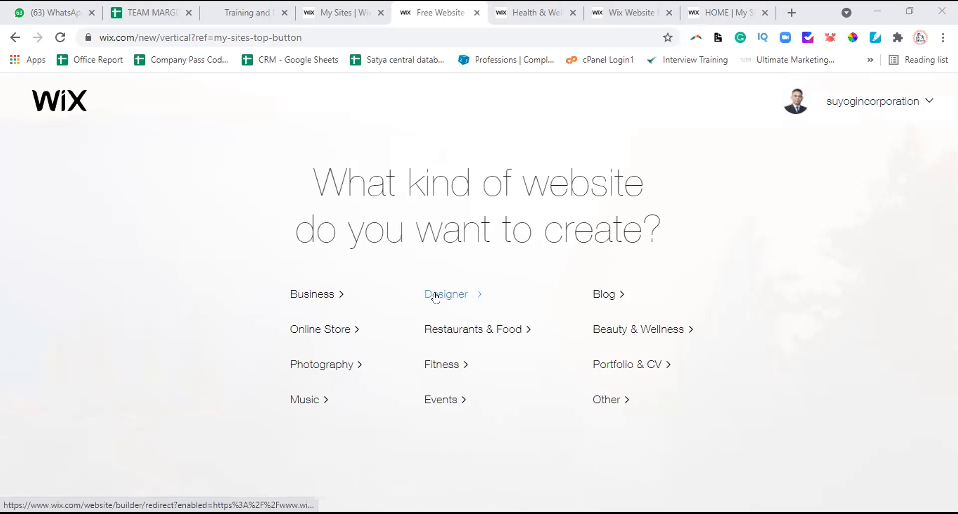
Pick Business as the category and choose to start from a template in the Editor
{"action": "left_click", "coordinate": [322, 298]}
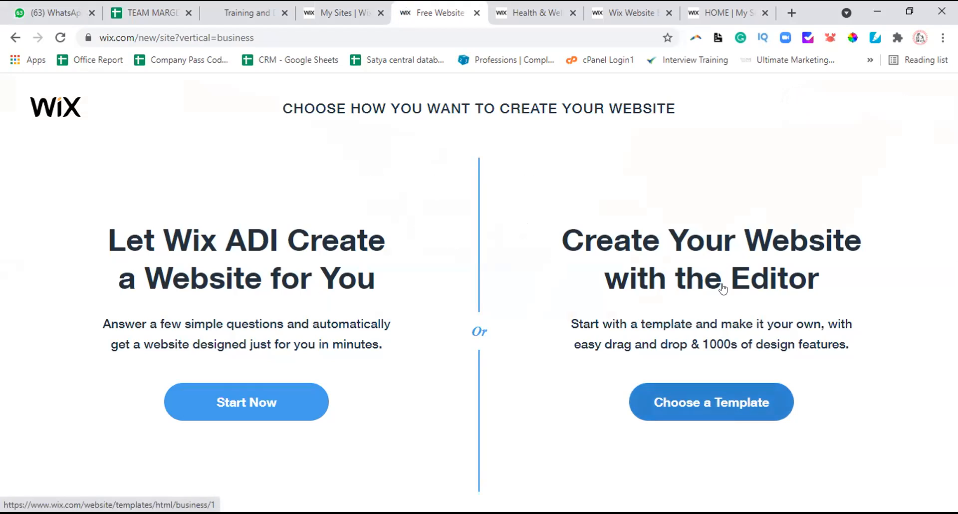
{"action": "left_click", "coordinate": [704, 402]}
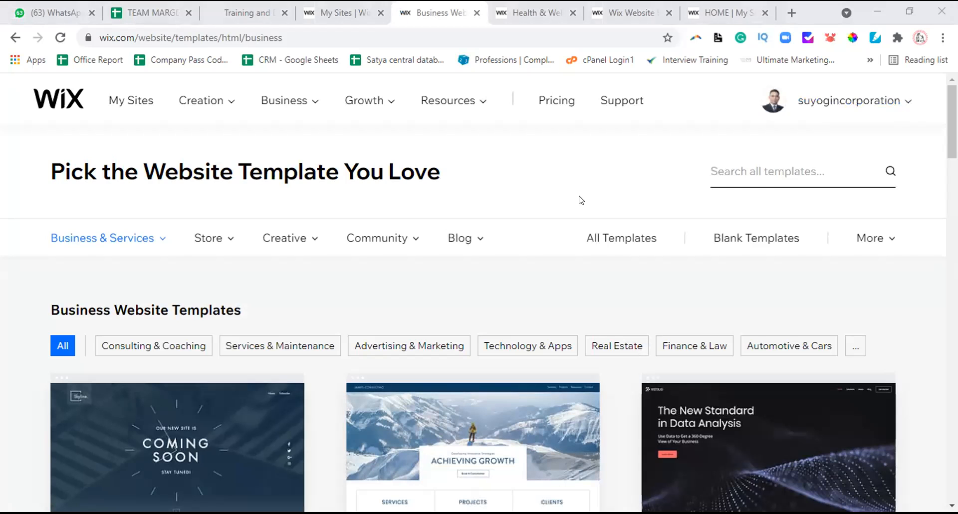
{"action": "mouse_move", "coordinate": [466, 241]}
{"action": "scroll", "coordinate": [506, 319], "scroll_direction": "down", "scroll_amount": 5}
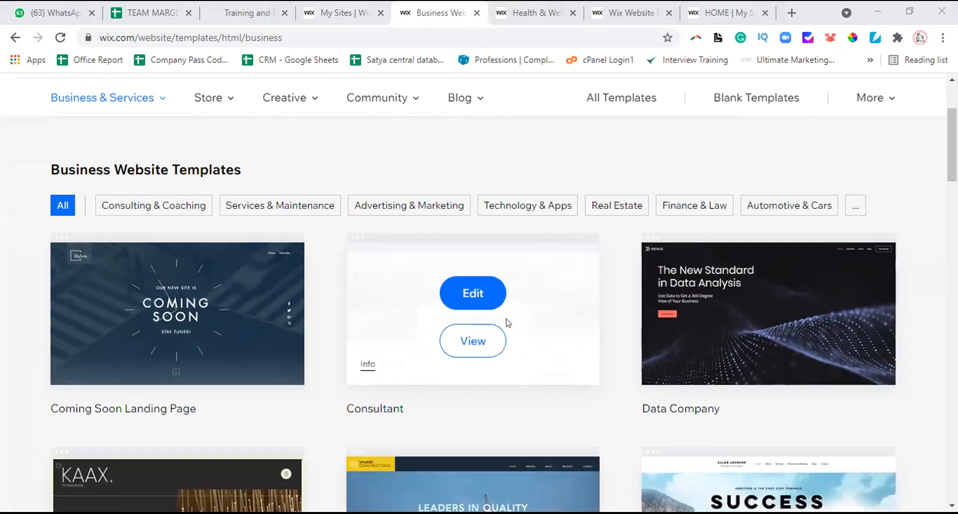
{"action": "scroll", "coordinate": [505, 320], "scroll_direction": "down", "scroll_amount": 1}
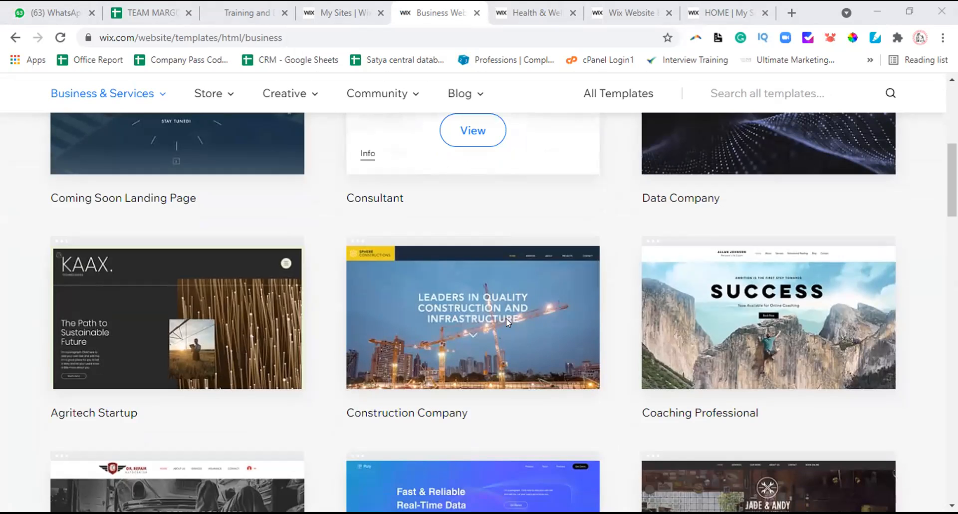
{"action": "scroll", "coordinate": [510, 313], "scroll_direction": "up", "scroll_amount": 5}
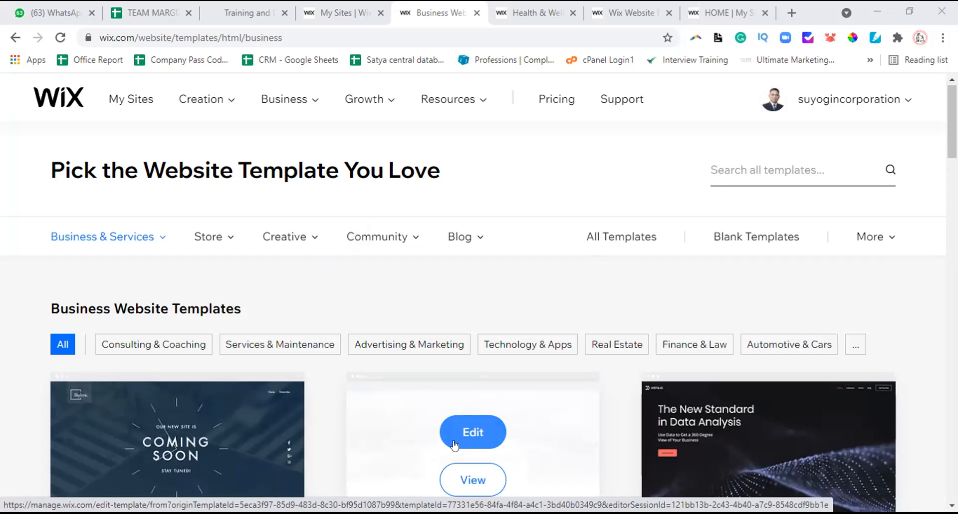
Switch from the Health & Wellness tab to the published Personal Life Coach site
{"action": "left_click", "coordinate": [538, 6]}
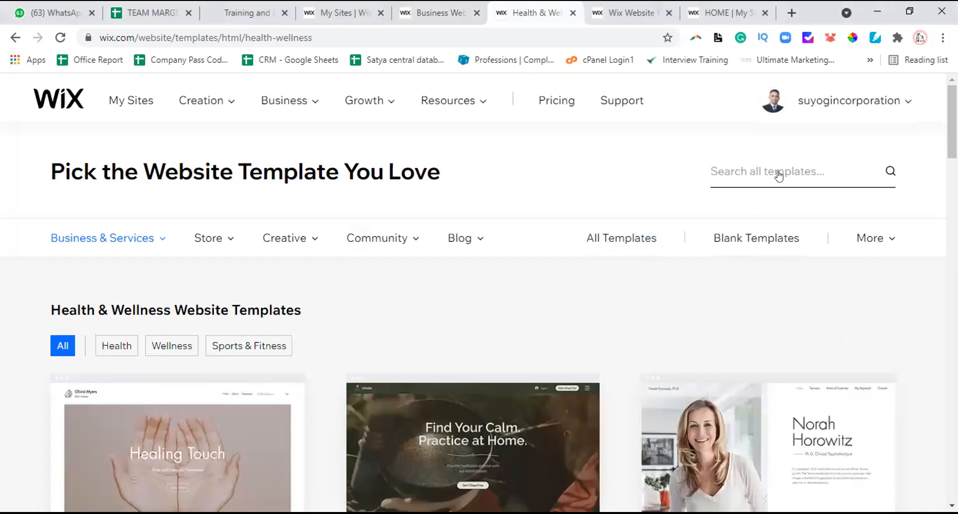
{"action": "key", "text": "ctrl+Tab"}
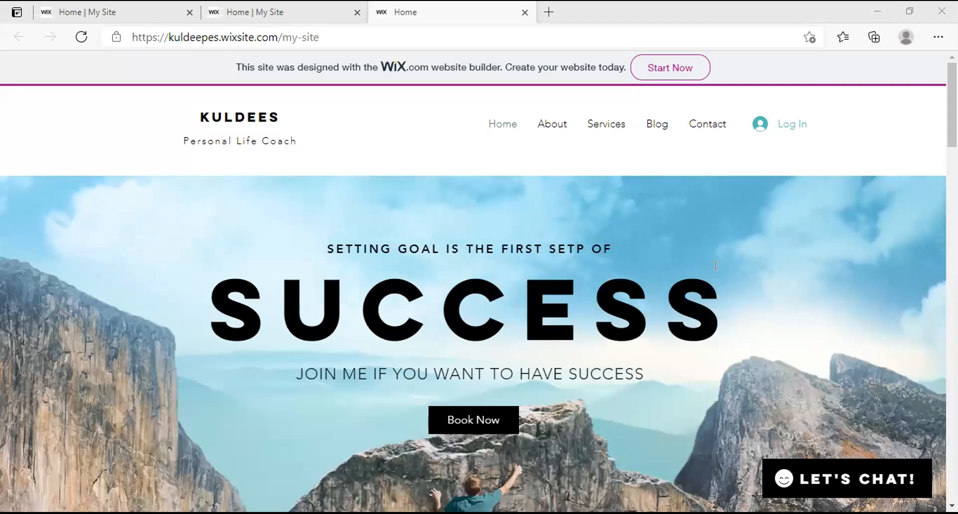
{"action": "scroll", "coordinate": [715, 265], "scroll_direction": "down", "scroll_amount": 3}
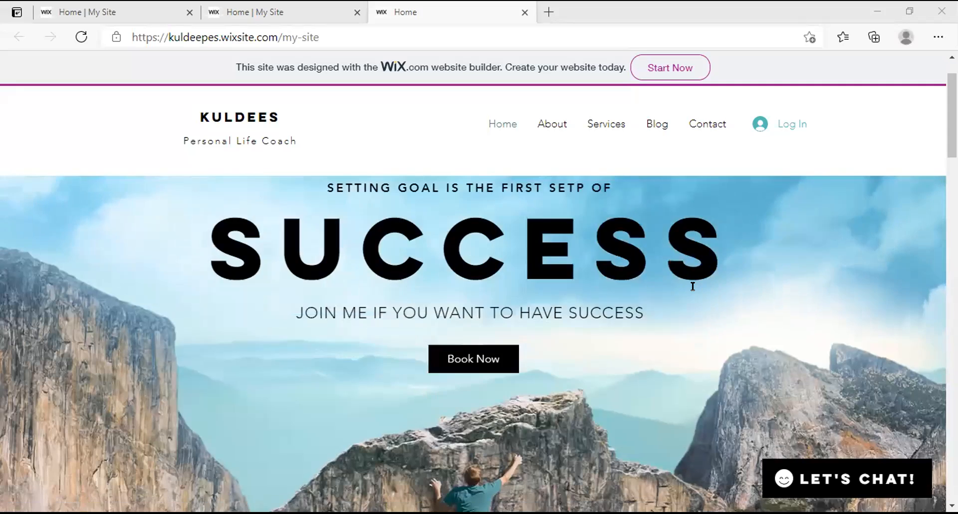
{"action": "scroll", "coordinate": [690, 291], "scroll_direction": "down", "scroll_amount": 5}
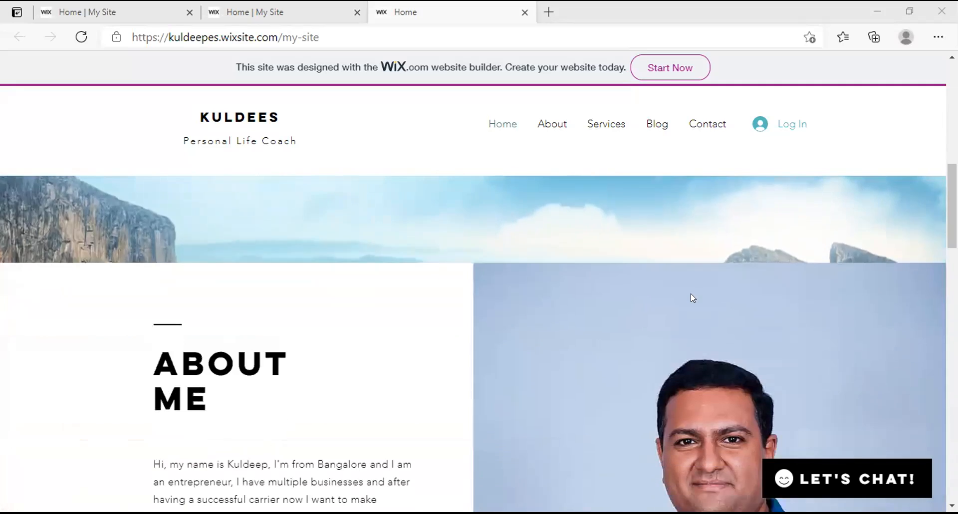
{"action": "scroll", "coordinate": [690, 298], "scroll_direction": "down", "scroll_amount": 1}
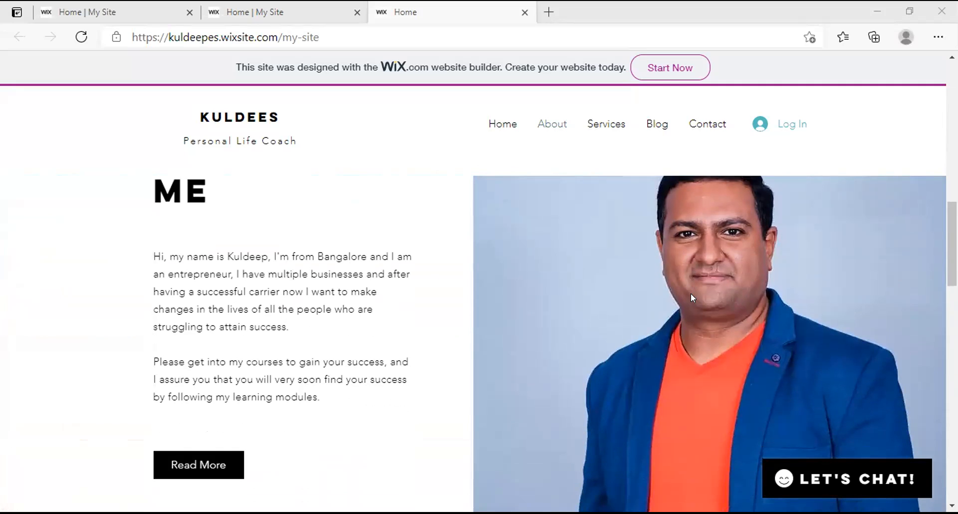
{"action": "scroll", "coordinate": [691, 297], "scroll_direction": "down", "scroll_amount": 1}
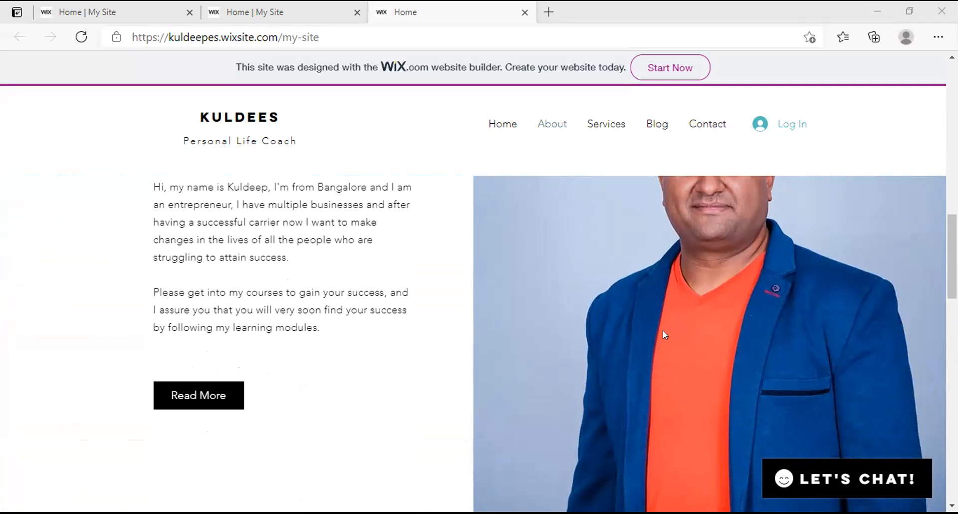
{"action": "scroll", "coordinate": [651, 332], "scroll_direction": "down", "scroll_amount": 5}
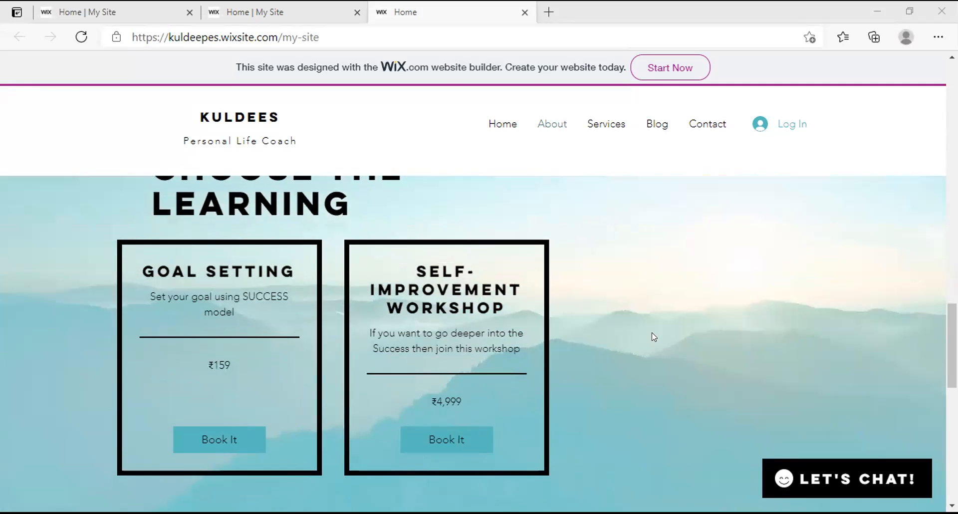
{"action": "scroll", "coordinate": [651, 333], "scroll_direction": "down", "scroll_amount": 1}
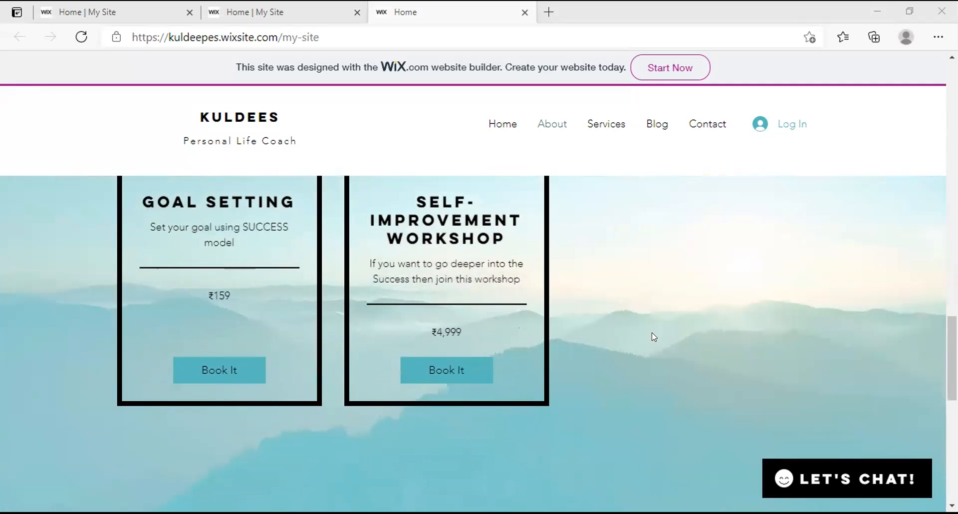
{"action": "scroll", "coordinate": [652, 332], "scroll_direction": "down", "scroll_amount": 3}
{"action": "scroll", "coordinate": [651, 332], "scroll_direction": "down", "scroll_amount": 4}
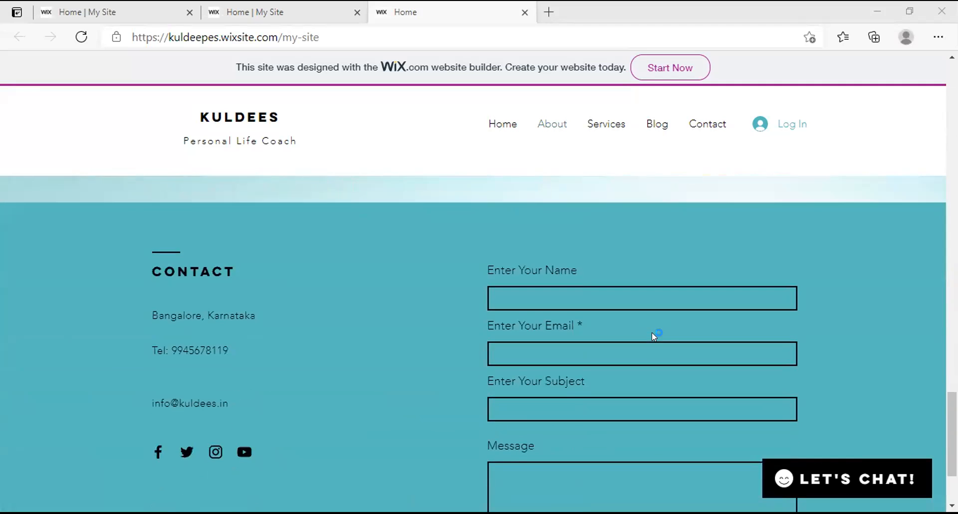
{"action": "scroll", "coordinate": [651, 332], "scroll_direction": "up", "scroll_amount": 3}
{"action": "scroll", "coordinate": [651, 334], "scroll_direction": "up", "scroll_amount": 15}
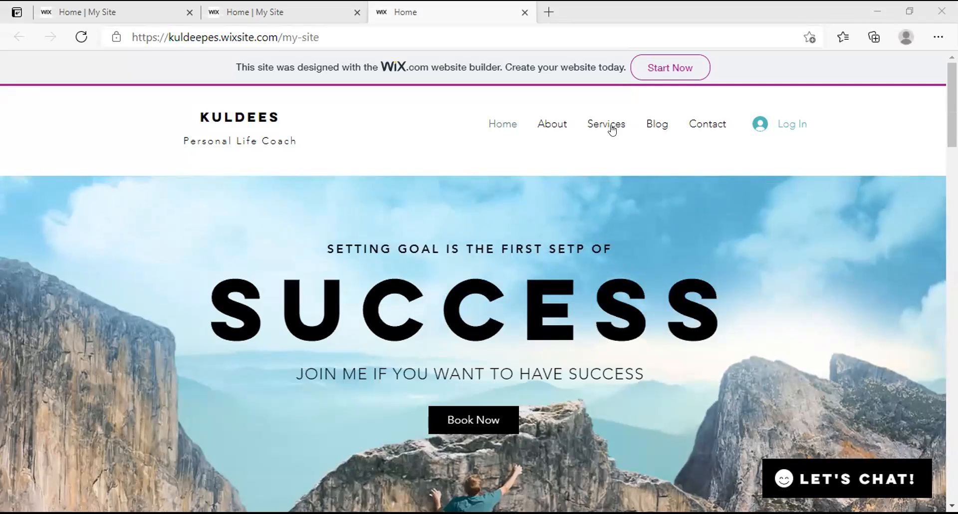
Visit the live site's About, Services and Blog pages, then return to Services
{"action": "left_click", "coordinate": [556, 125]}
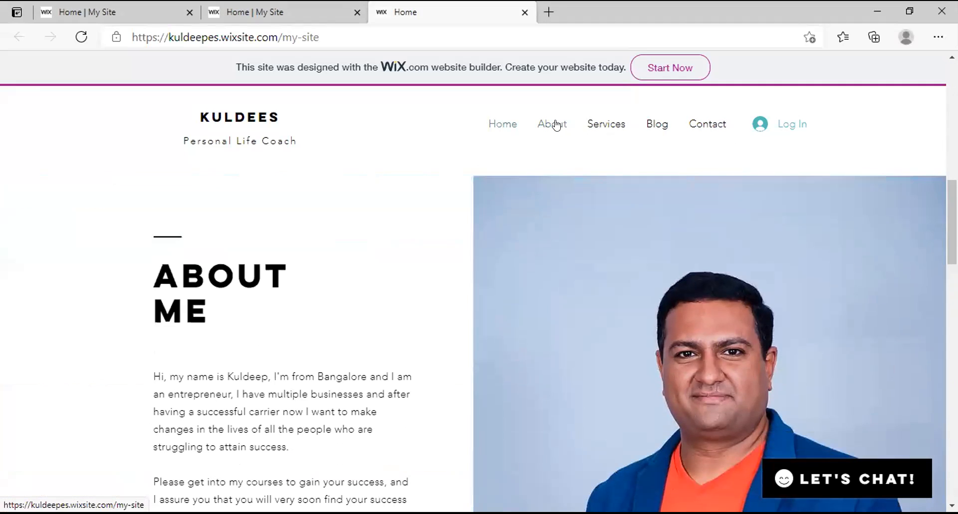
{"action": "left_click", "coordinate": [591, 124]}
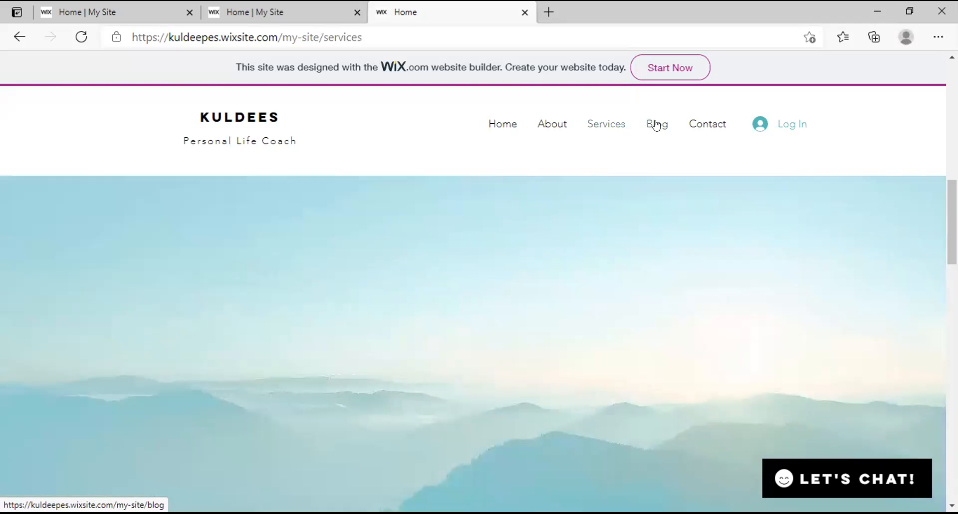
{"action": "left_click", "coordinate": [656, 125]}
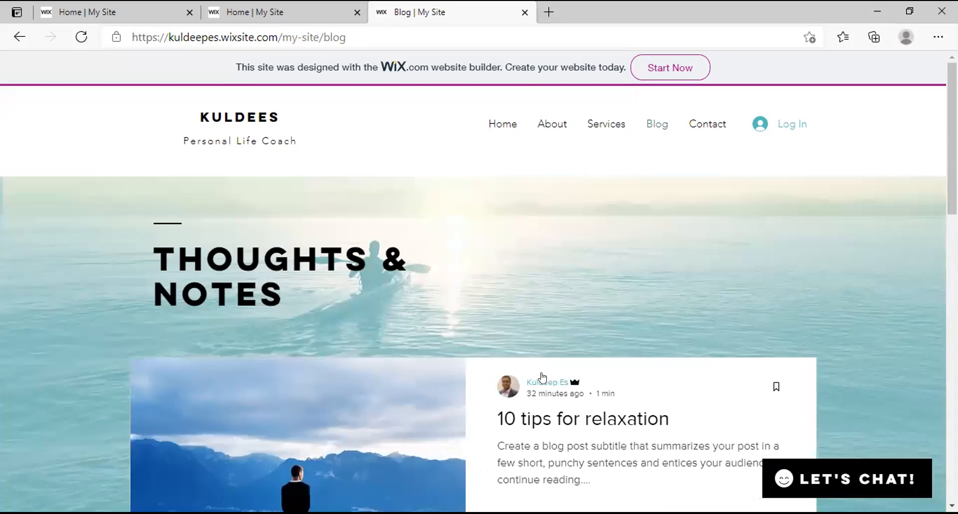
{"action": "left_click", "coordinate": [613, 124]}
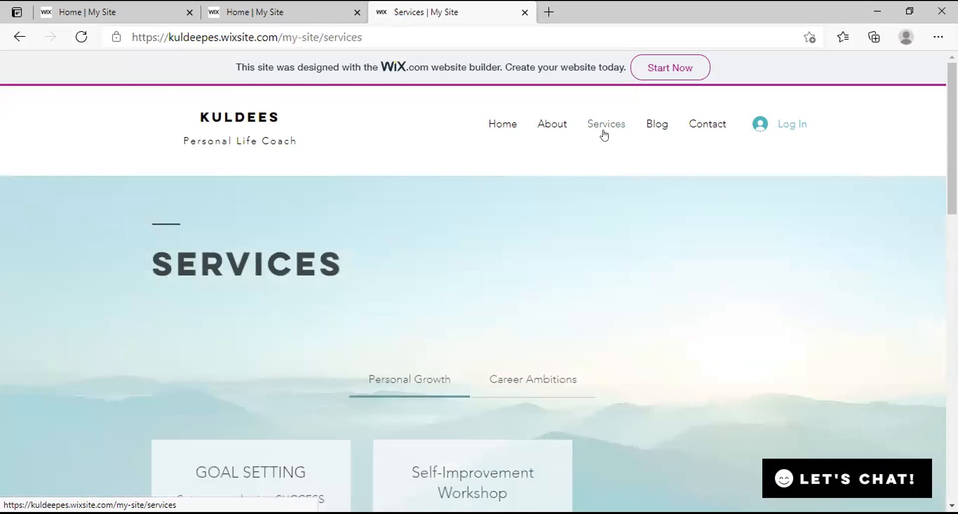
Scroll down and back up through the Services page's offerings
{"action": "scroll", "coordinate": [521, 333], "scroll_direction": "down", "scroll_amount": 5}
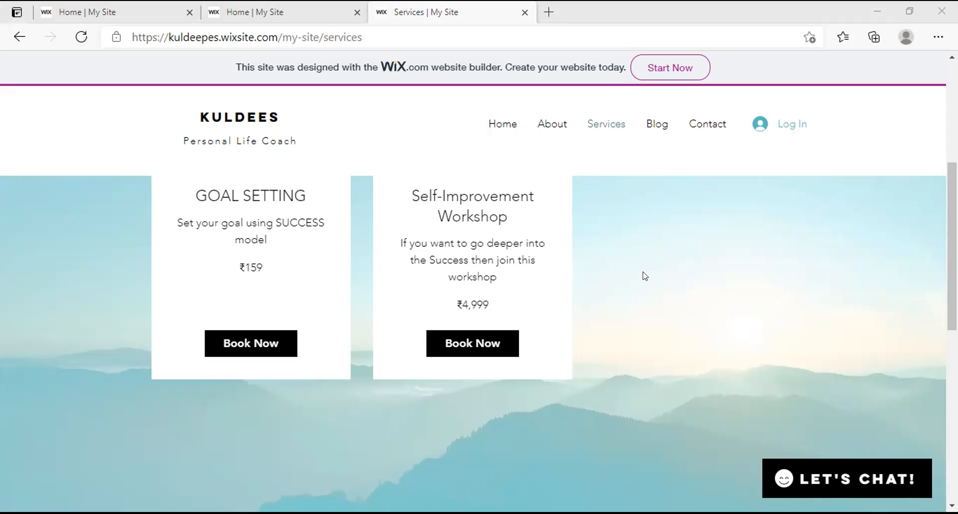
{"action": "scroll", "coordinate": [543, 313], "scroll_direction": "up", "scroll_amount": 5}
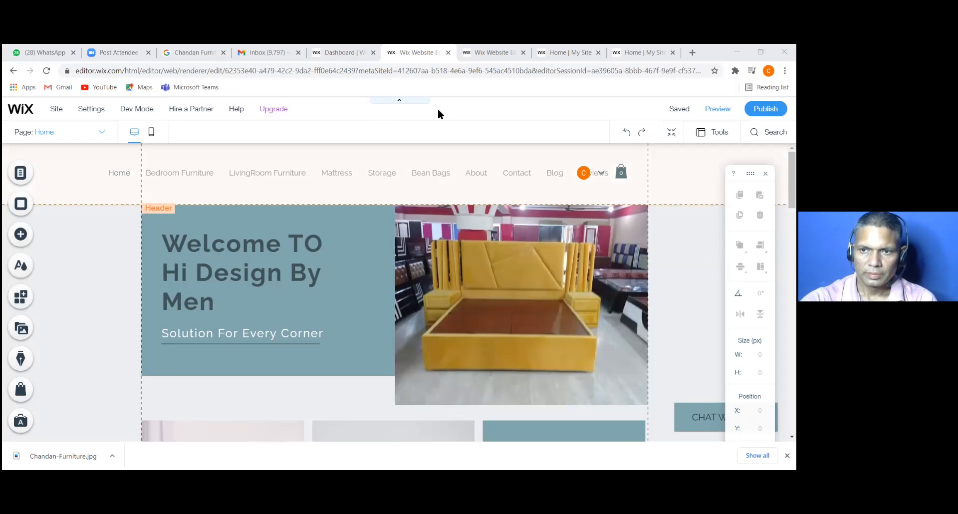
Select the header's horizontal menu, view its Site Menu pages in Manage Menu, then close it
{"action": "left_click", "coordinate": [423, 169]}
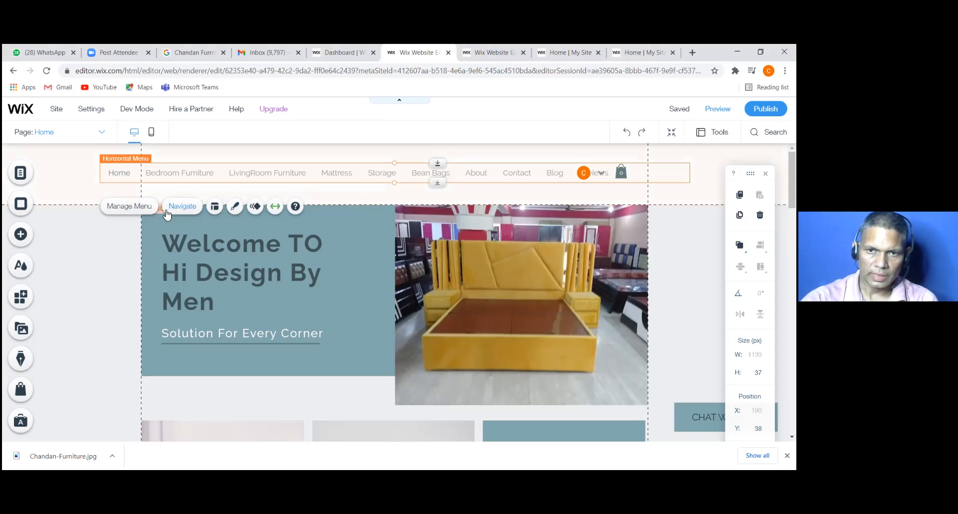
{"action": "left_click", "coordinate": [129, 206]}
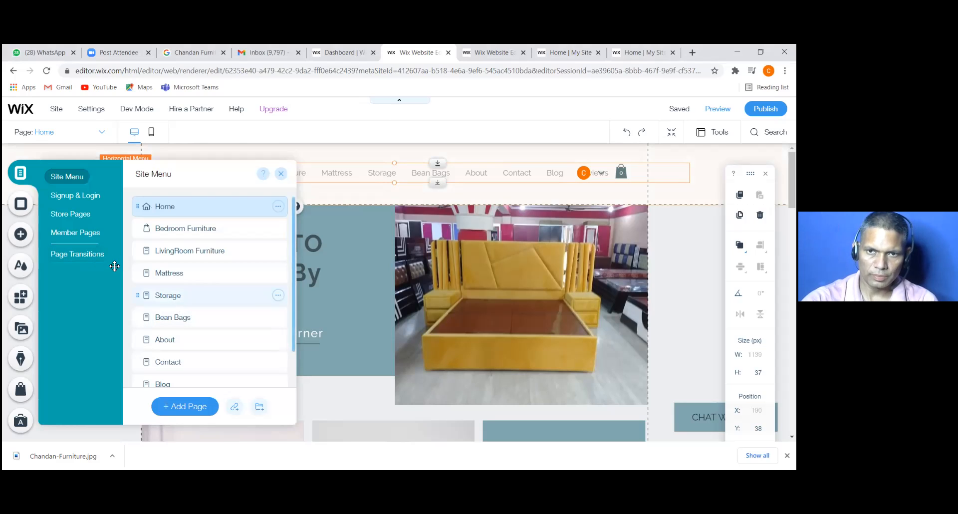
{"action": "left_click", "coordinate": [282, 175]}
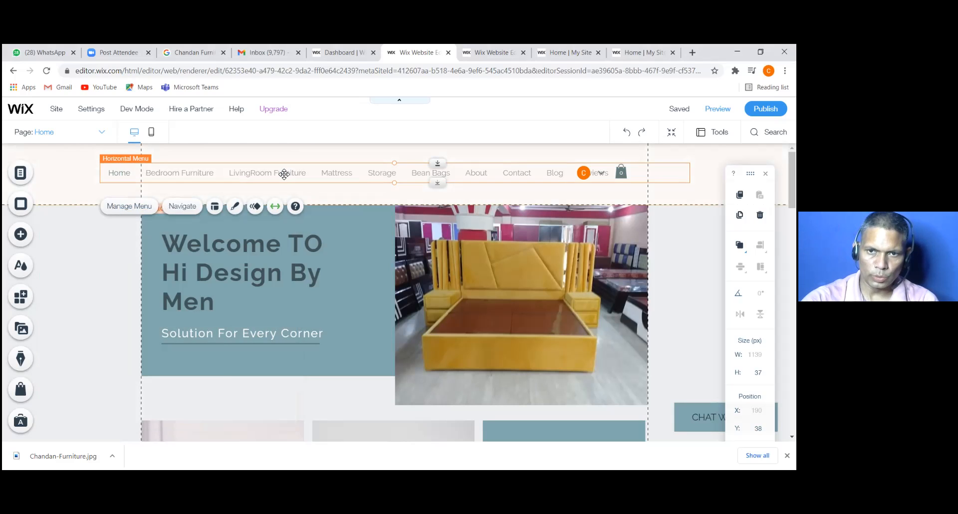
{"action": "left_click", "coordinate": [231, 211]}
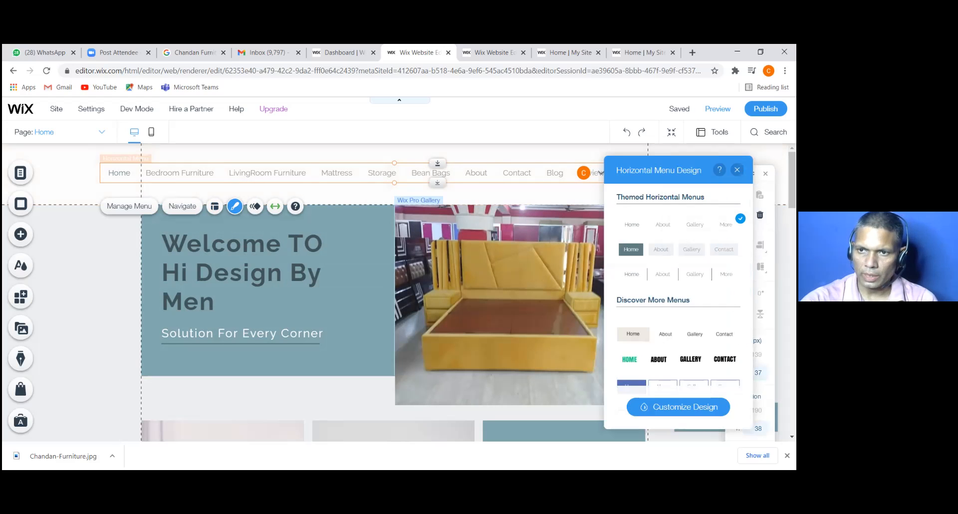
{"action": "left_click_drag", "start_coordinate": [658, 170], "coordinate": [633, 163]}
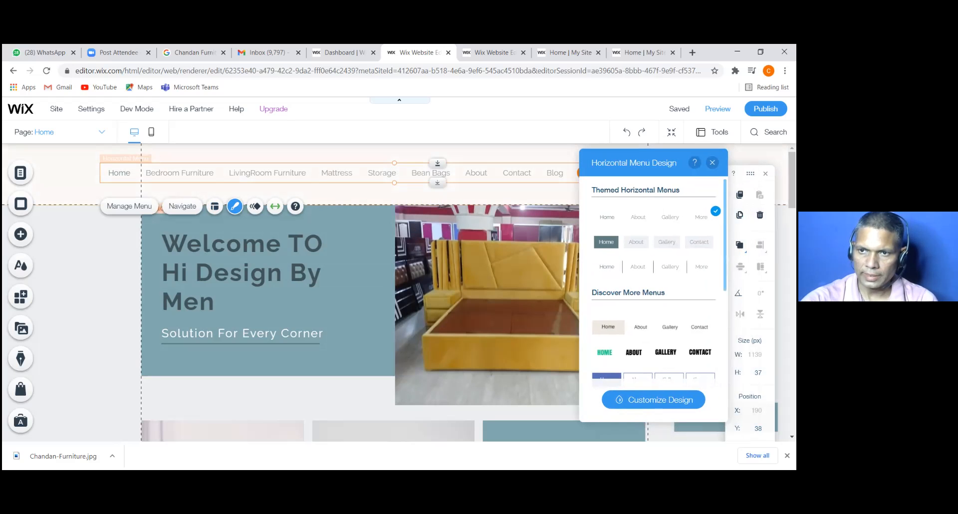
{"action": "scroll", "coordinate": [653, 280], "scroll_direction": "down", "scroll_amount": 5}
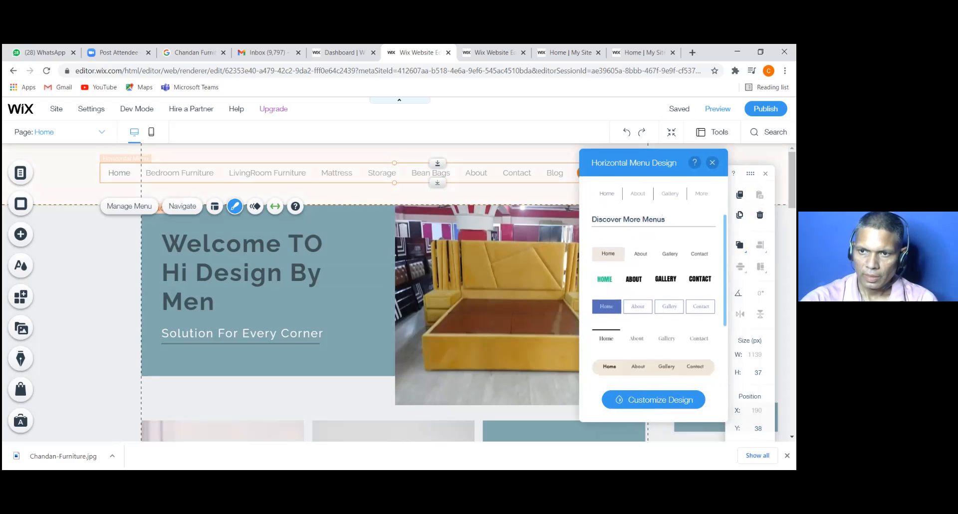
{"action": "scroll", "coordinate": [653, 279], "scroll_direction": "down", "scroll_amount": 3}
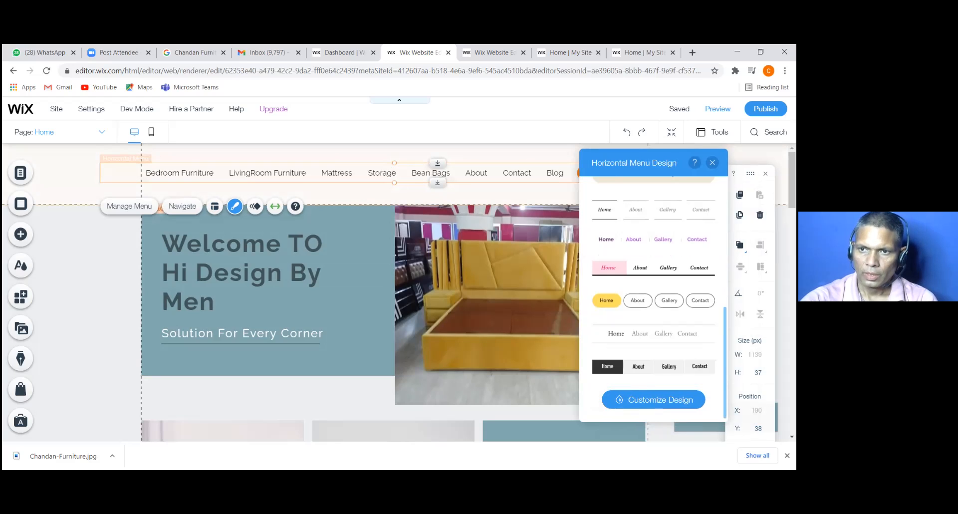
{"action": "left_click", "coordinate": [647, 404]}
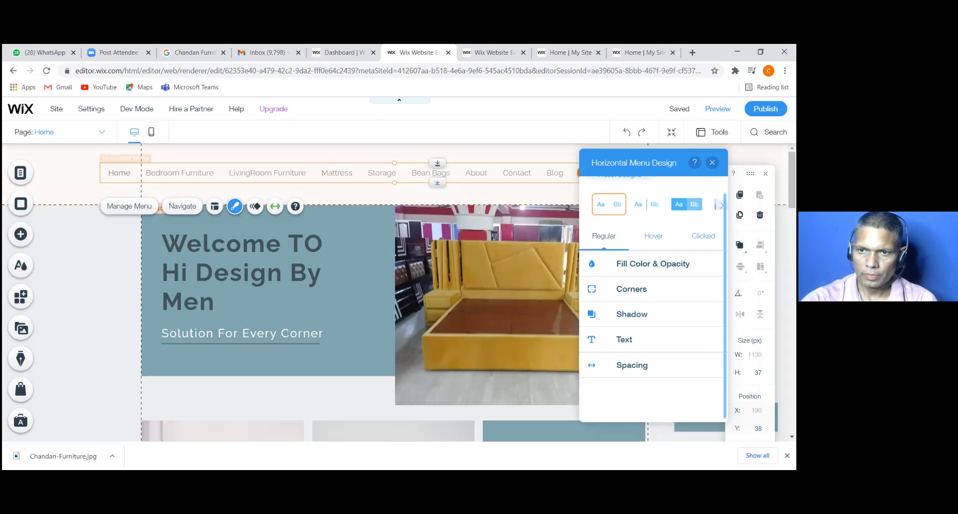
{"action": "left_click", "coordinate": [712, 162]}
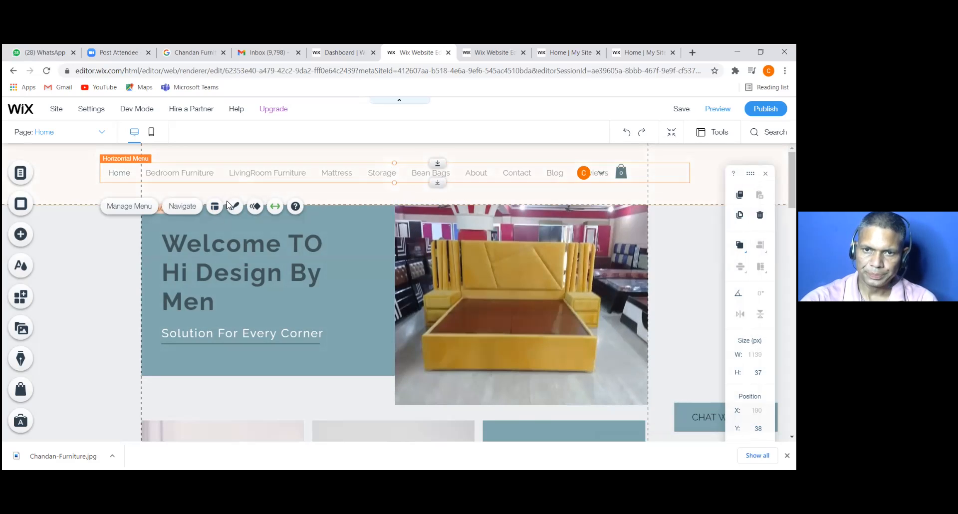
Set the header menu's item alignment to right in its Layout settings
{"action": "left_click", "coordinate": [216, 210]}
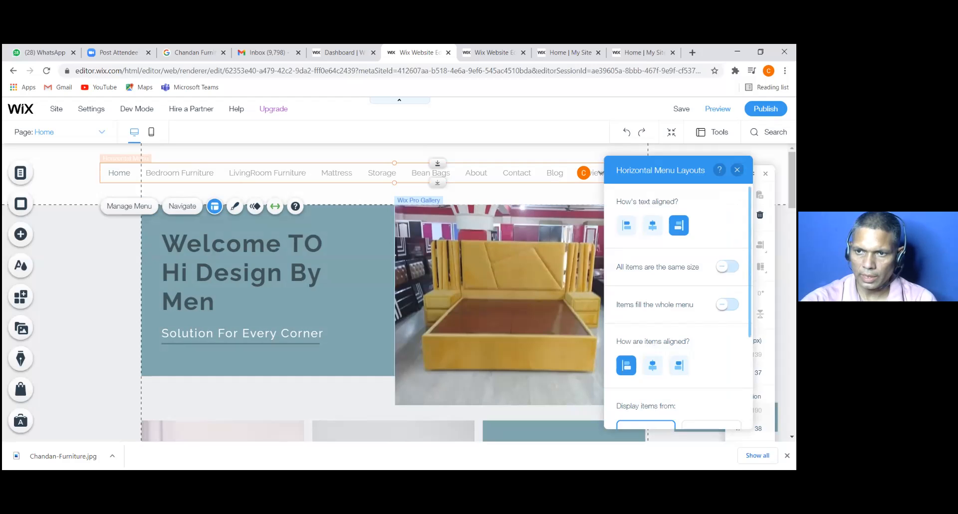
{"action": "scroll", "coordinate": [678, 304], "scroll_direction": "down", "scroll_amount": 3}
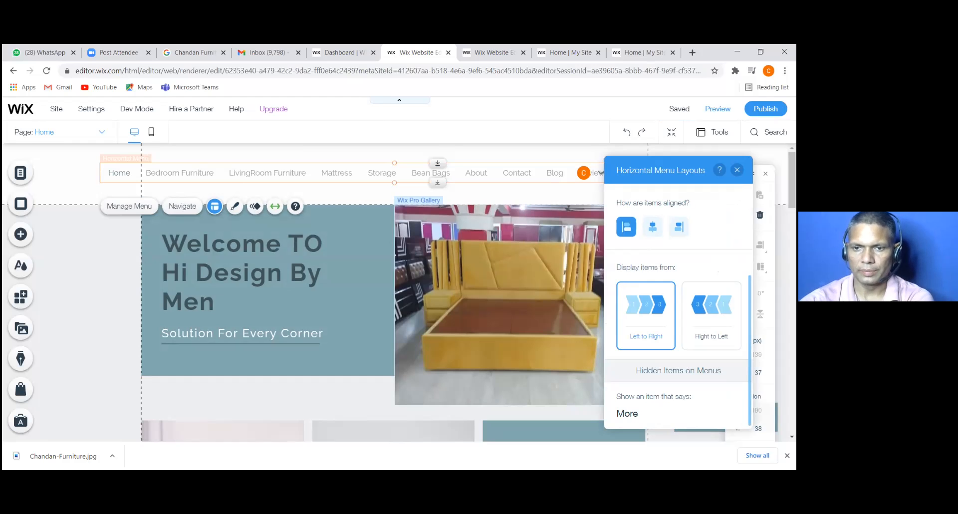
{"action": "left_click", "coordinate": [678, 227]}
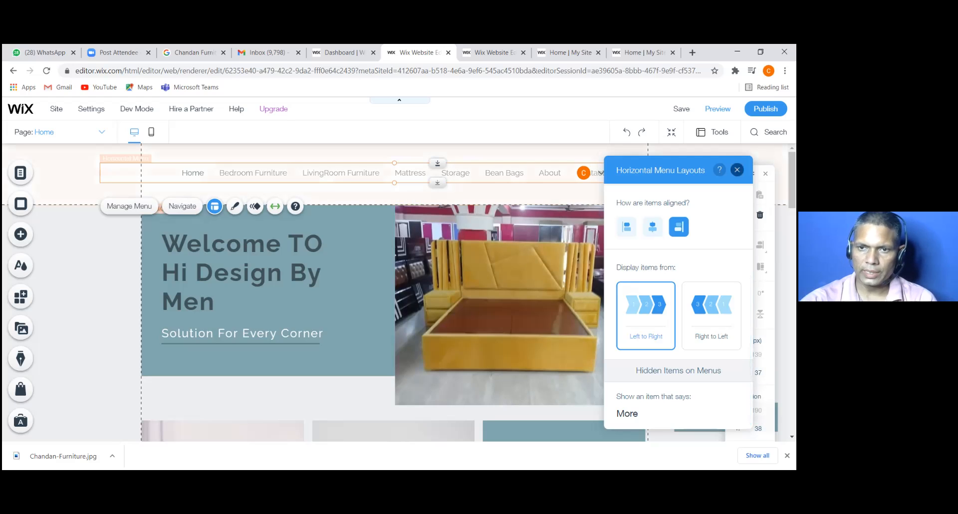
{"action": "left_click", "coordinate": [736, 170]}
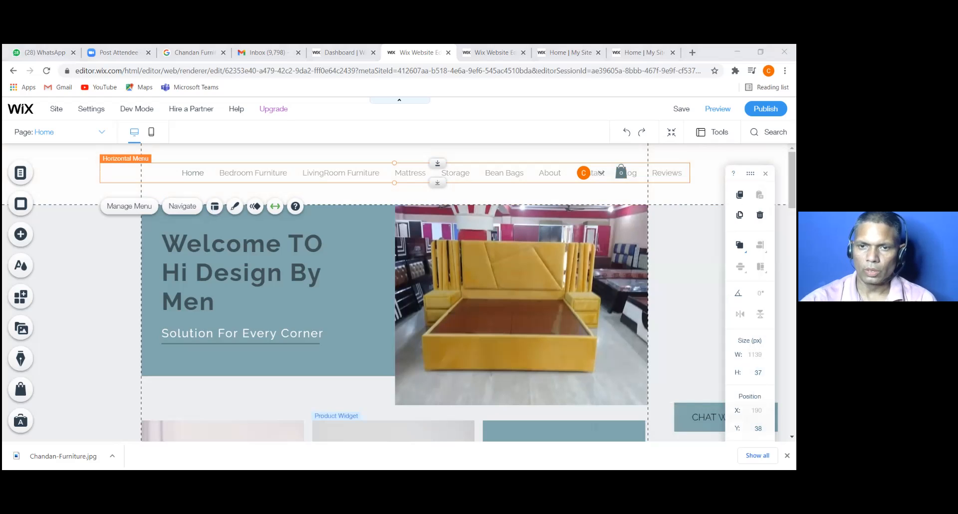
{"action": "left_click", "coordinate": [425, 384]}
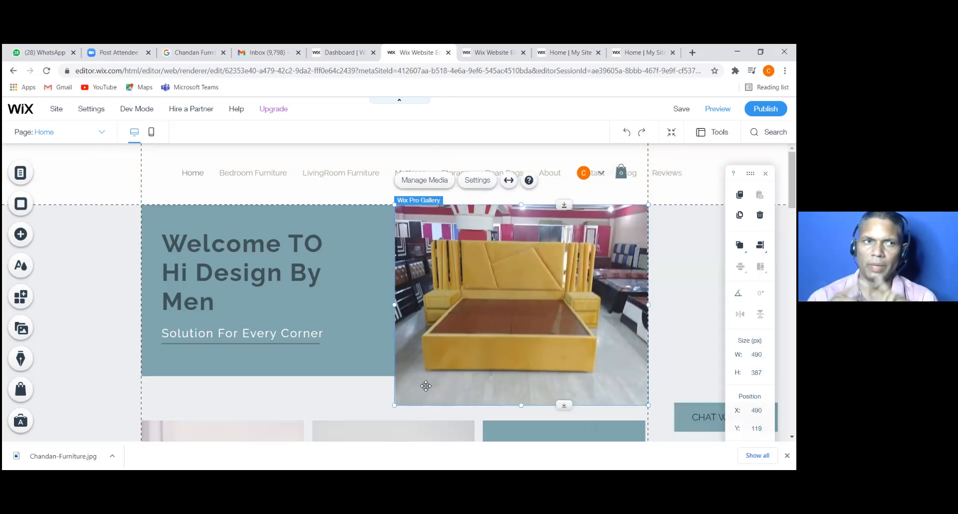